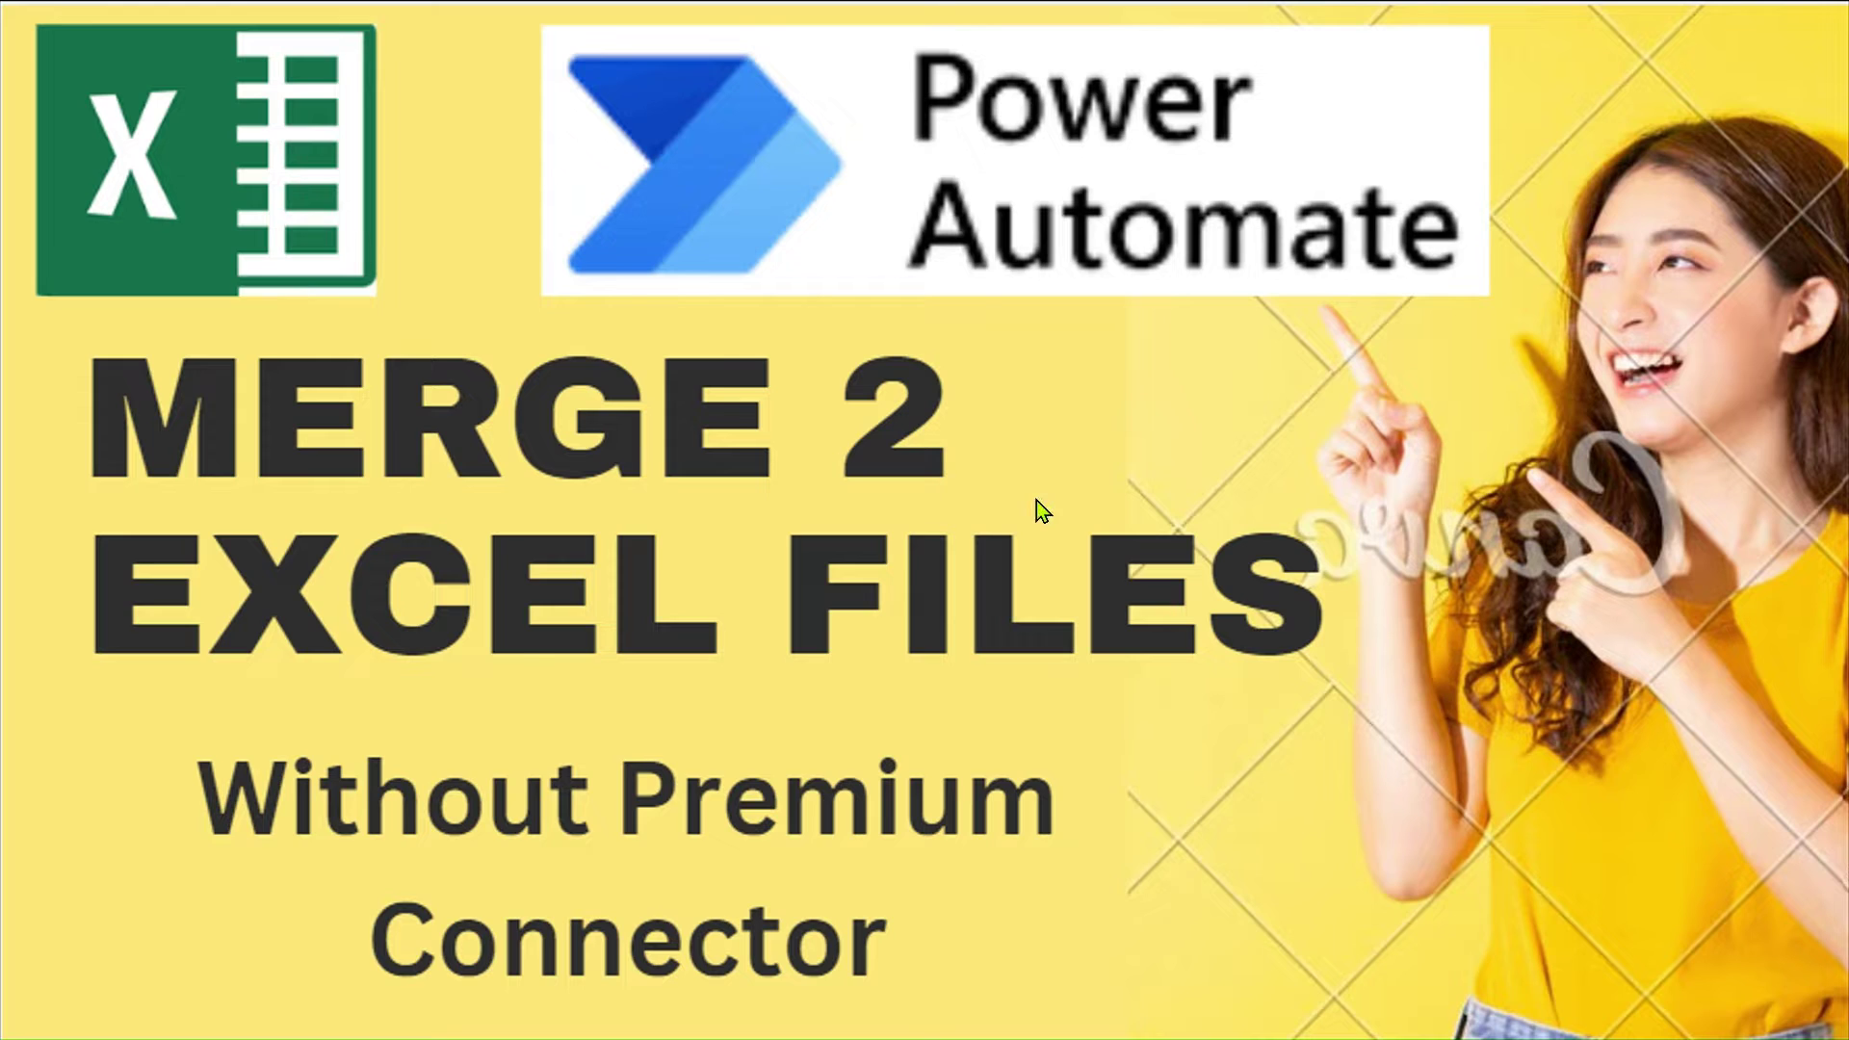
Switch to Power Automate and expand the MergExcelFiles flow's manual trigger and both "List rows present in a table" actions.
key(alt+Tab)
key(alt+Tab)
click(287, 13)
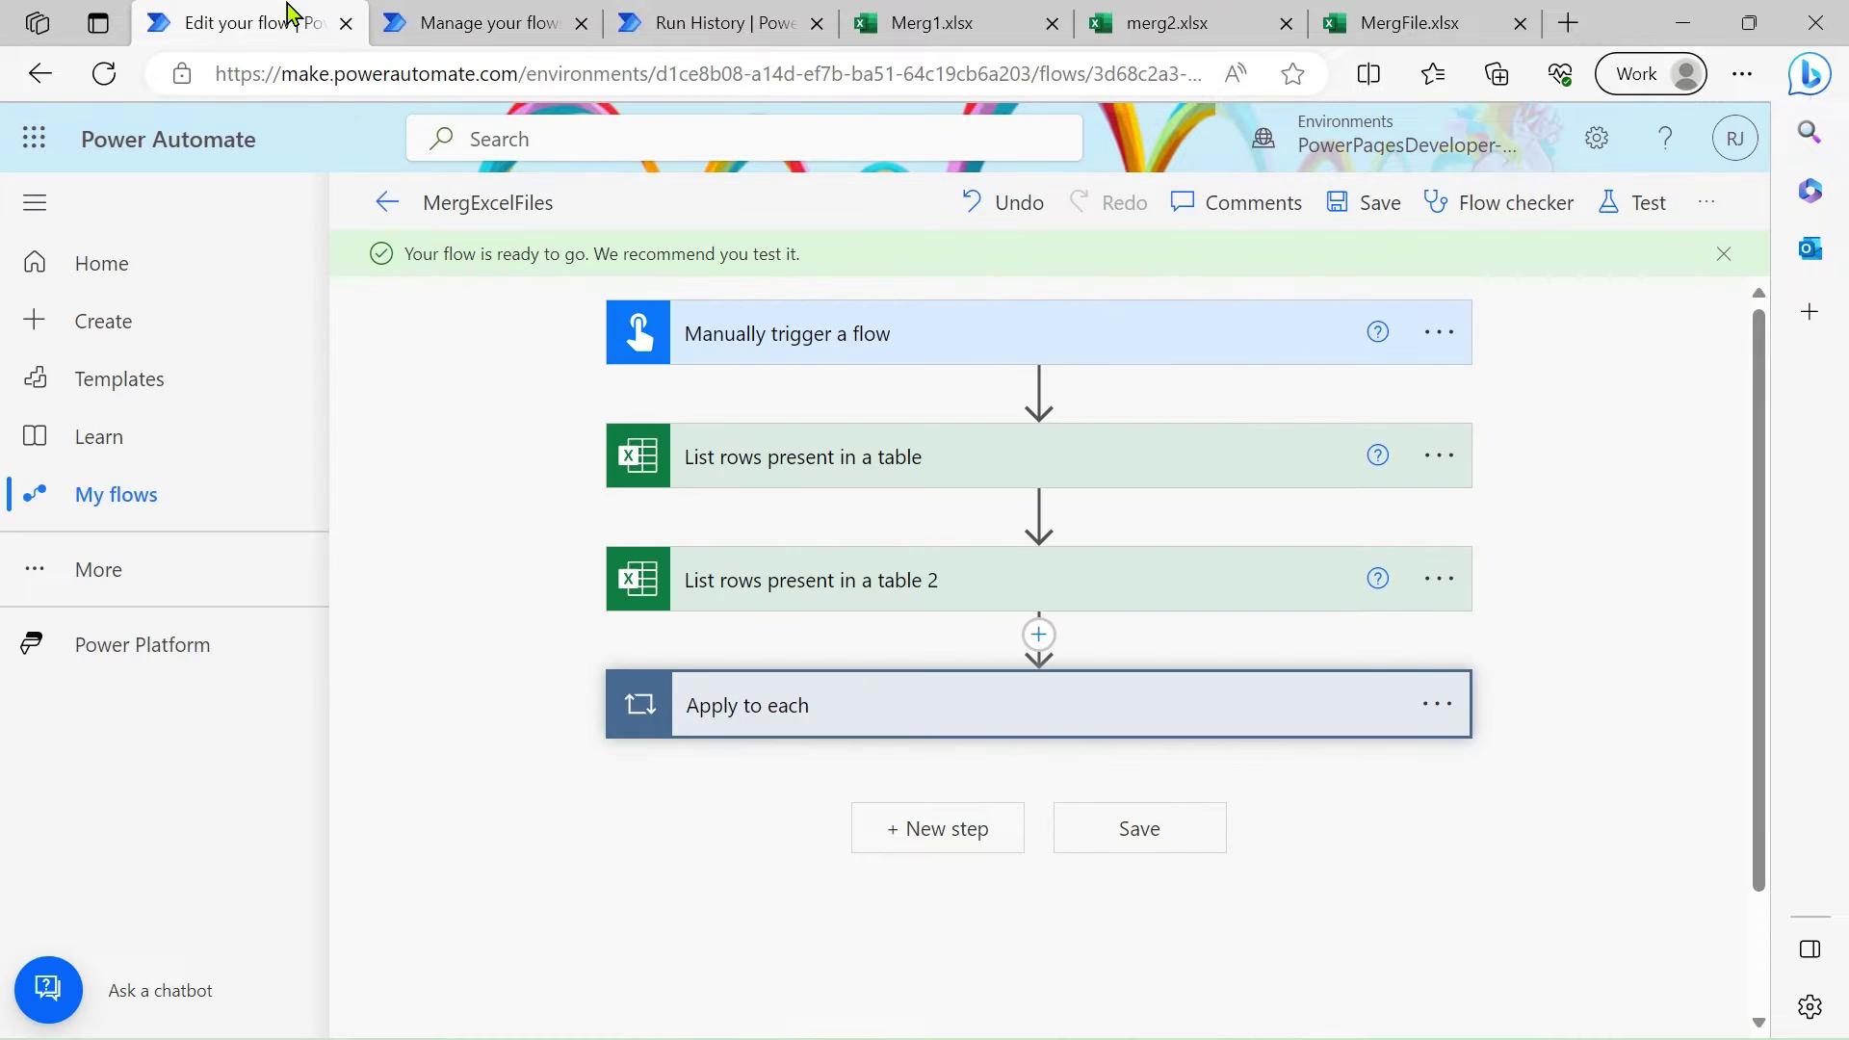
click(35, 202)
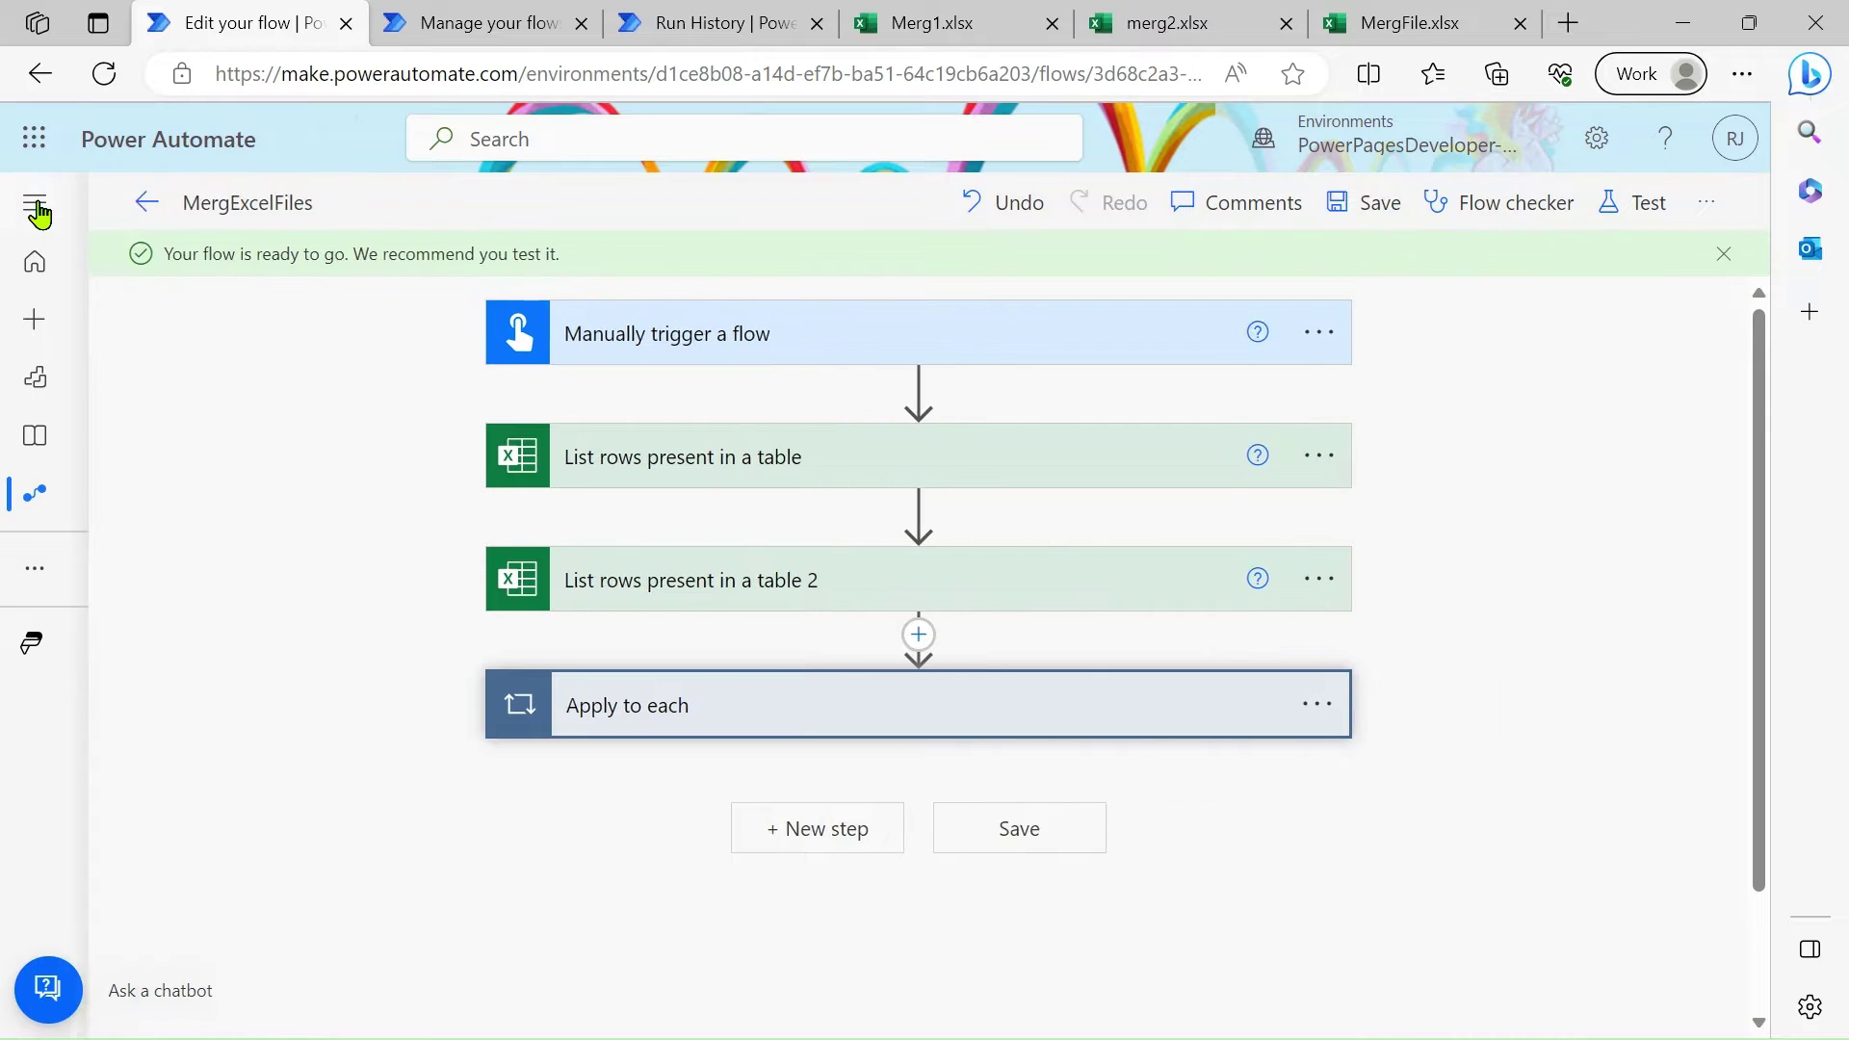
click(778, 367)
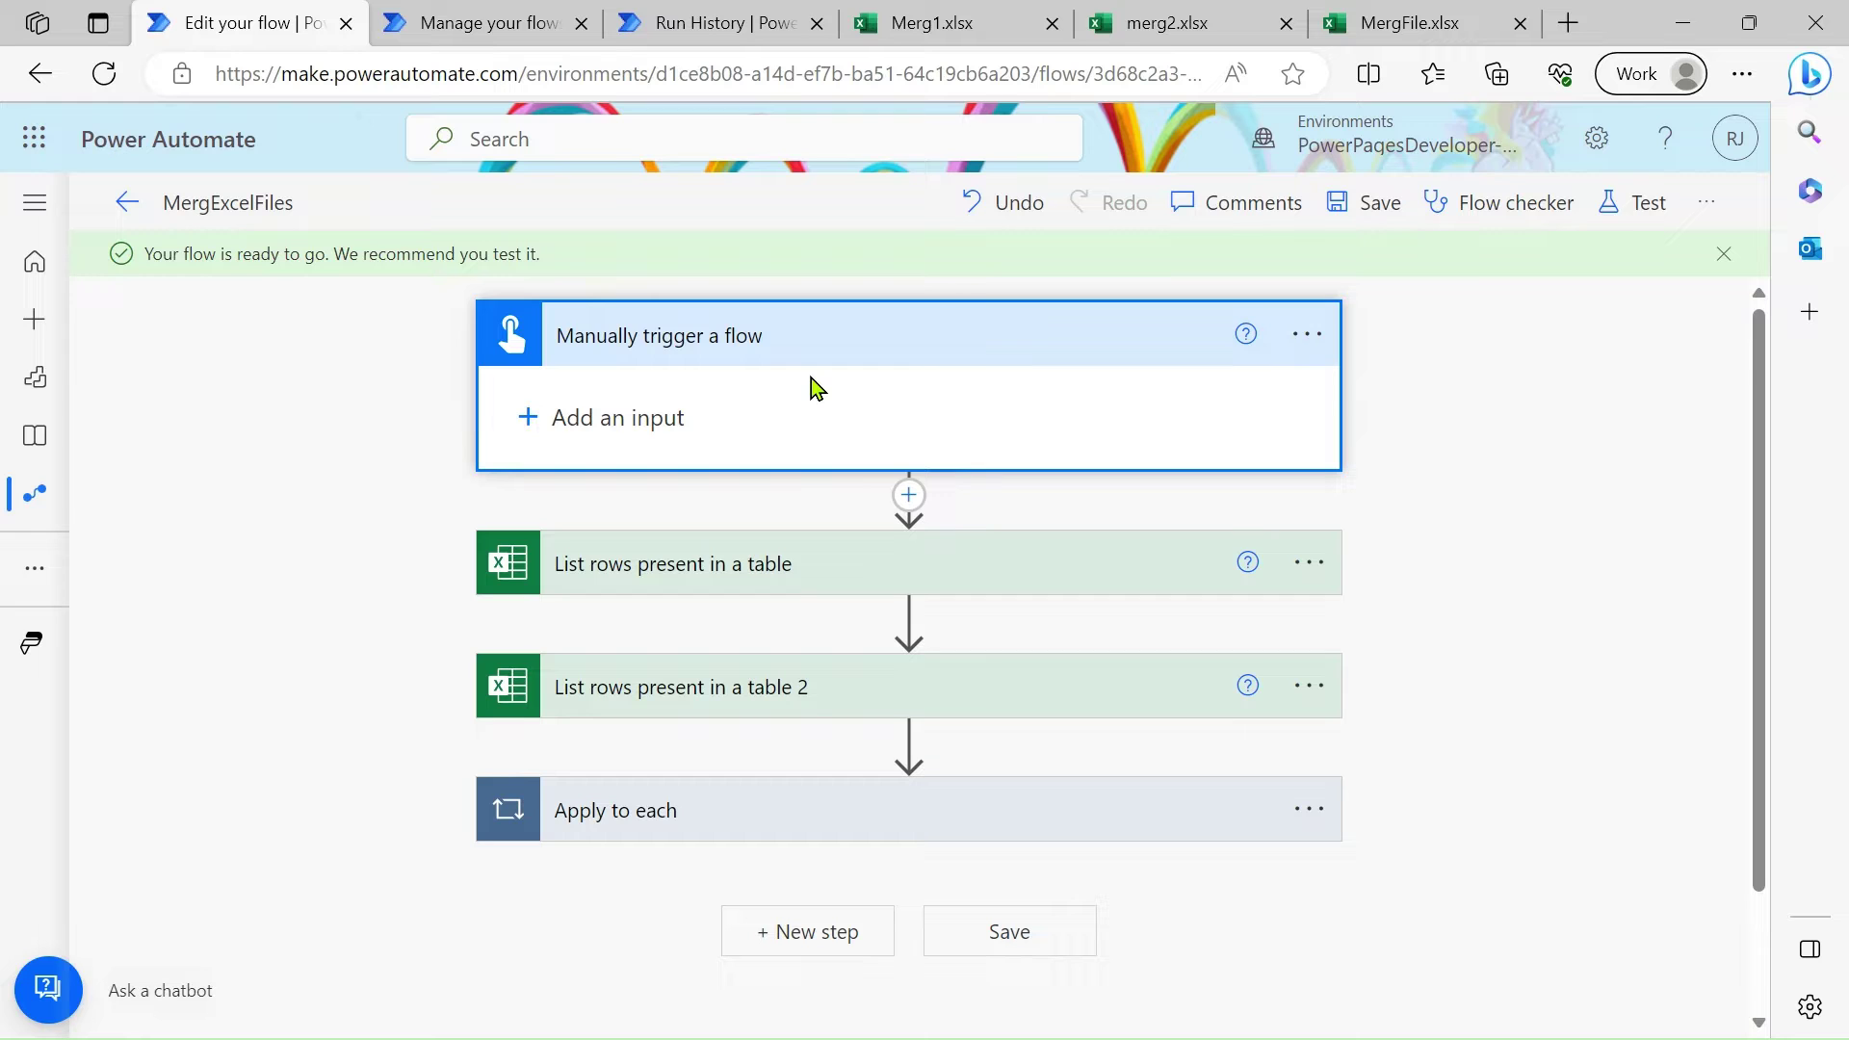
click(758, 565)
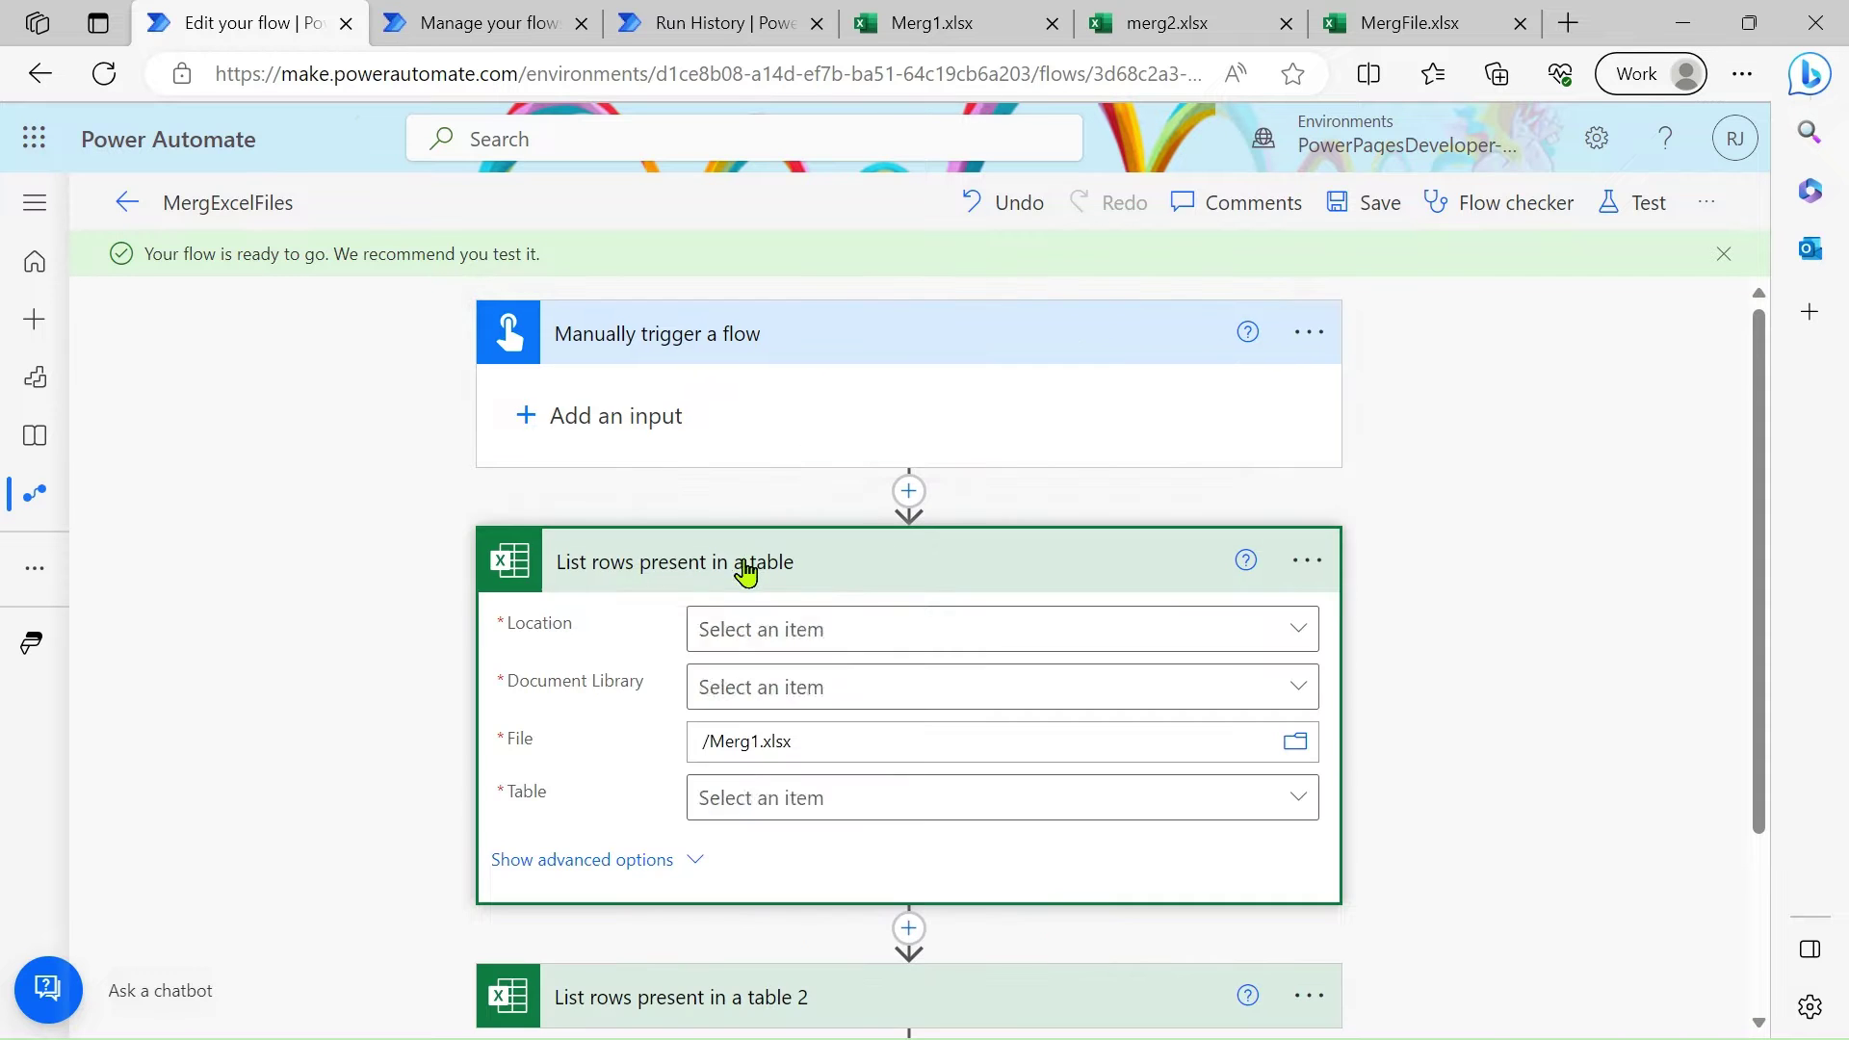
scroll(770, 573, down, 2)
click(773, 788)
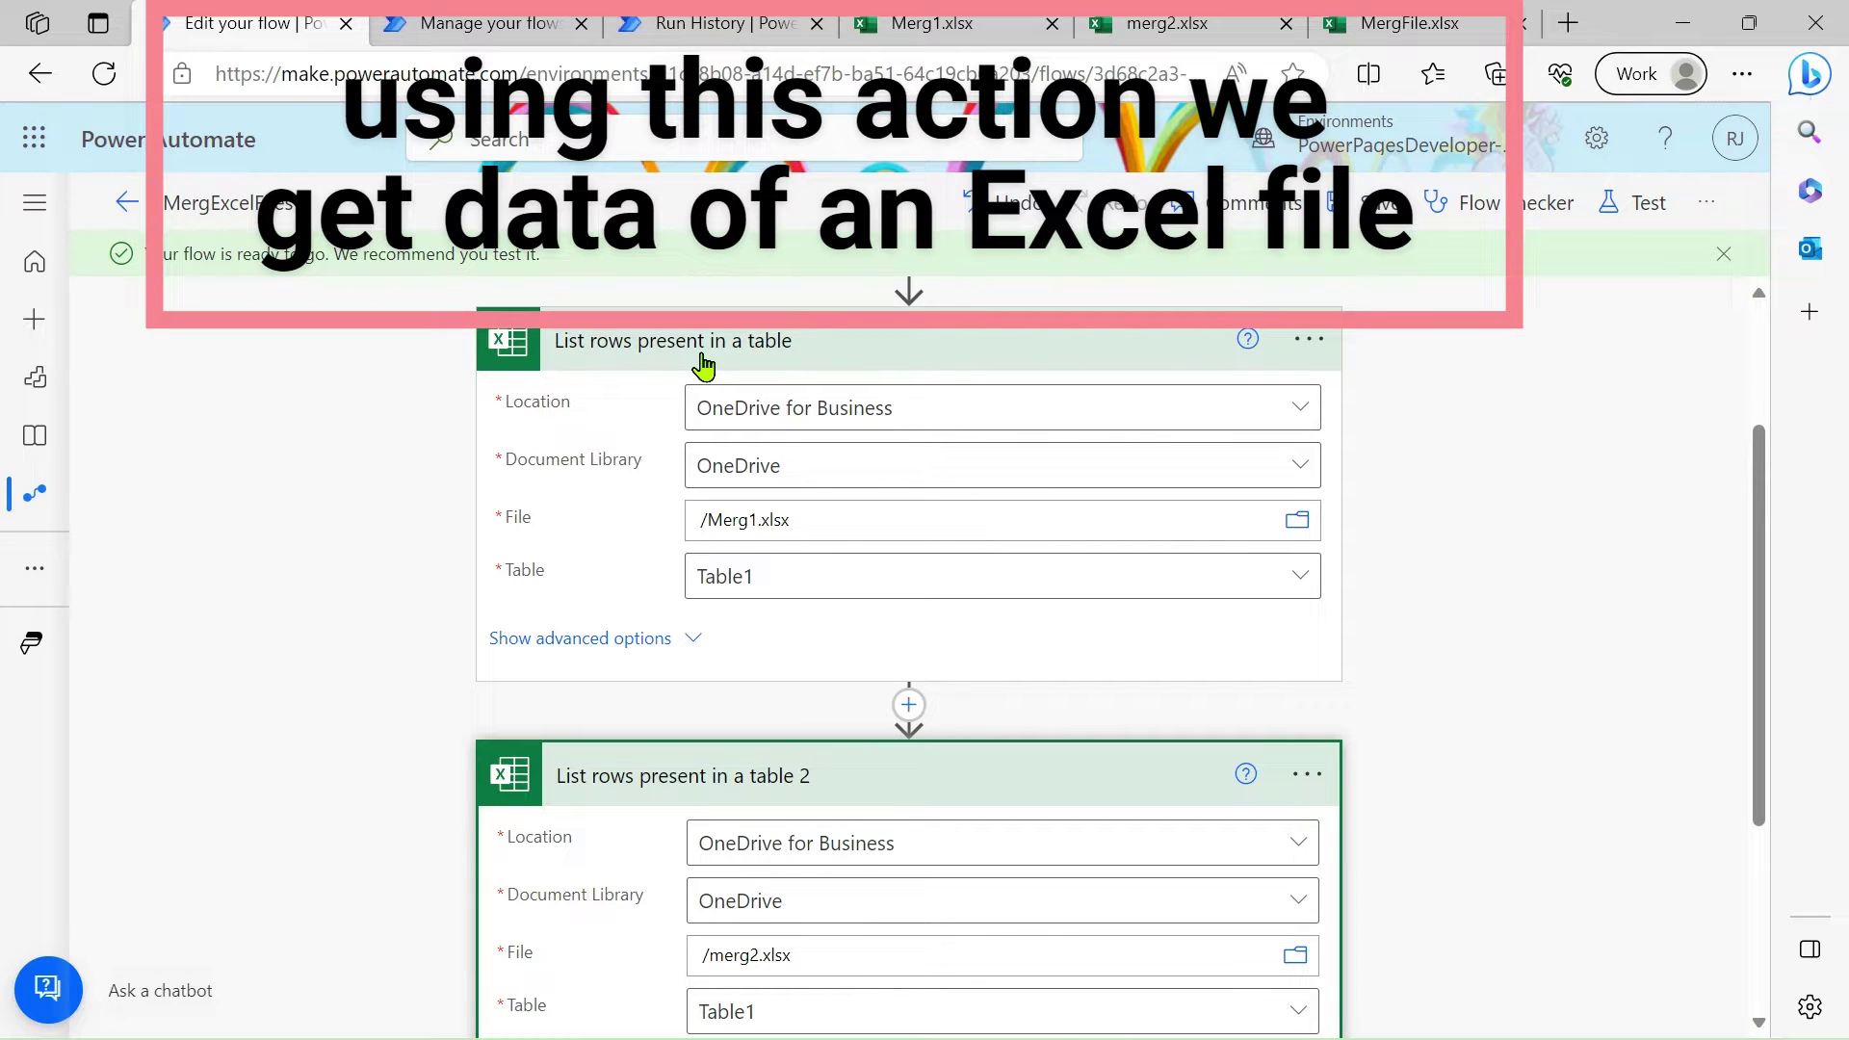
Examine the Number column and the remaining column headers of the tables in Merg1.xlsx and merg2.xlsx.
click(966, 21)
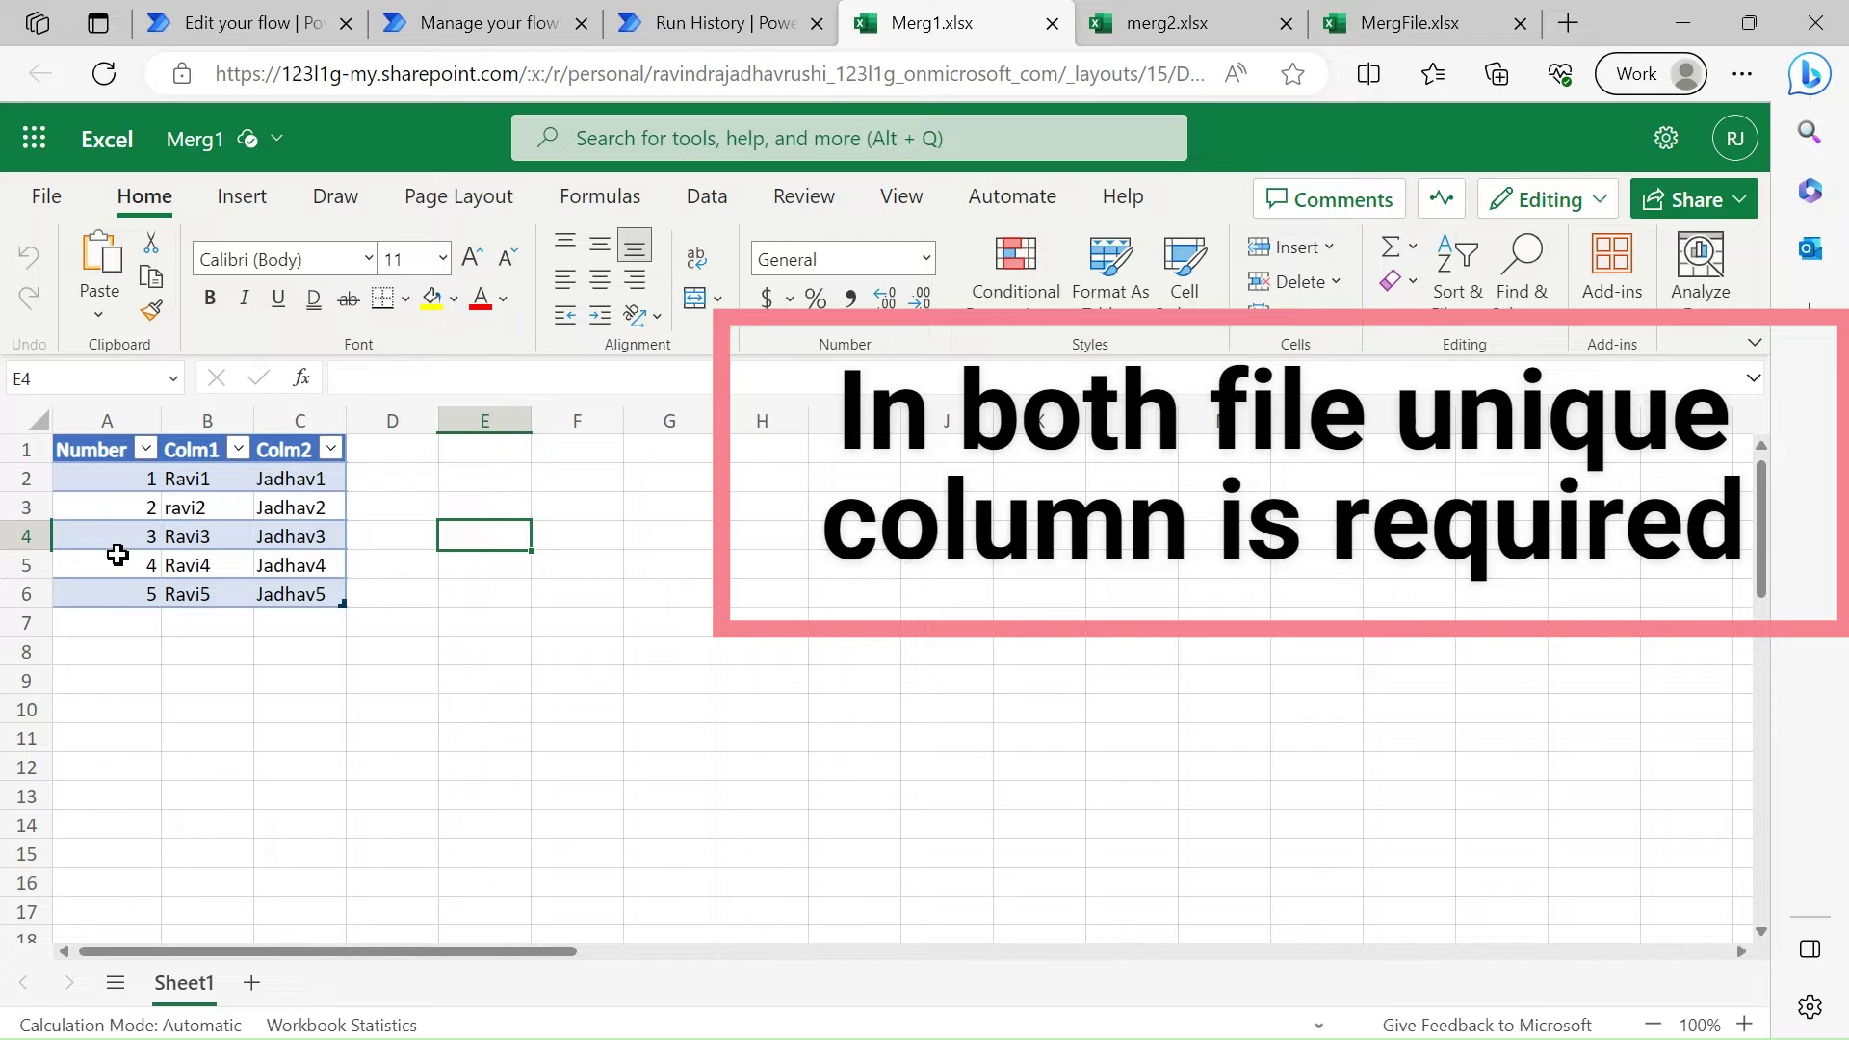
click(1160, 29)
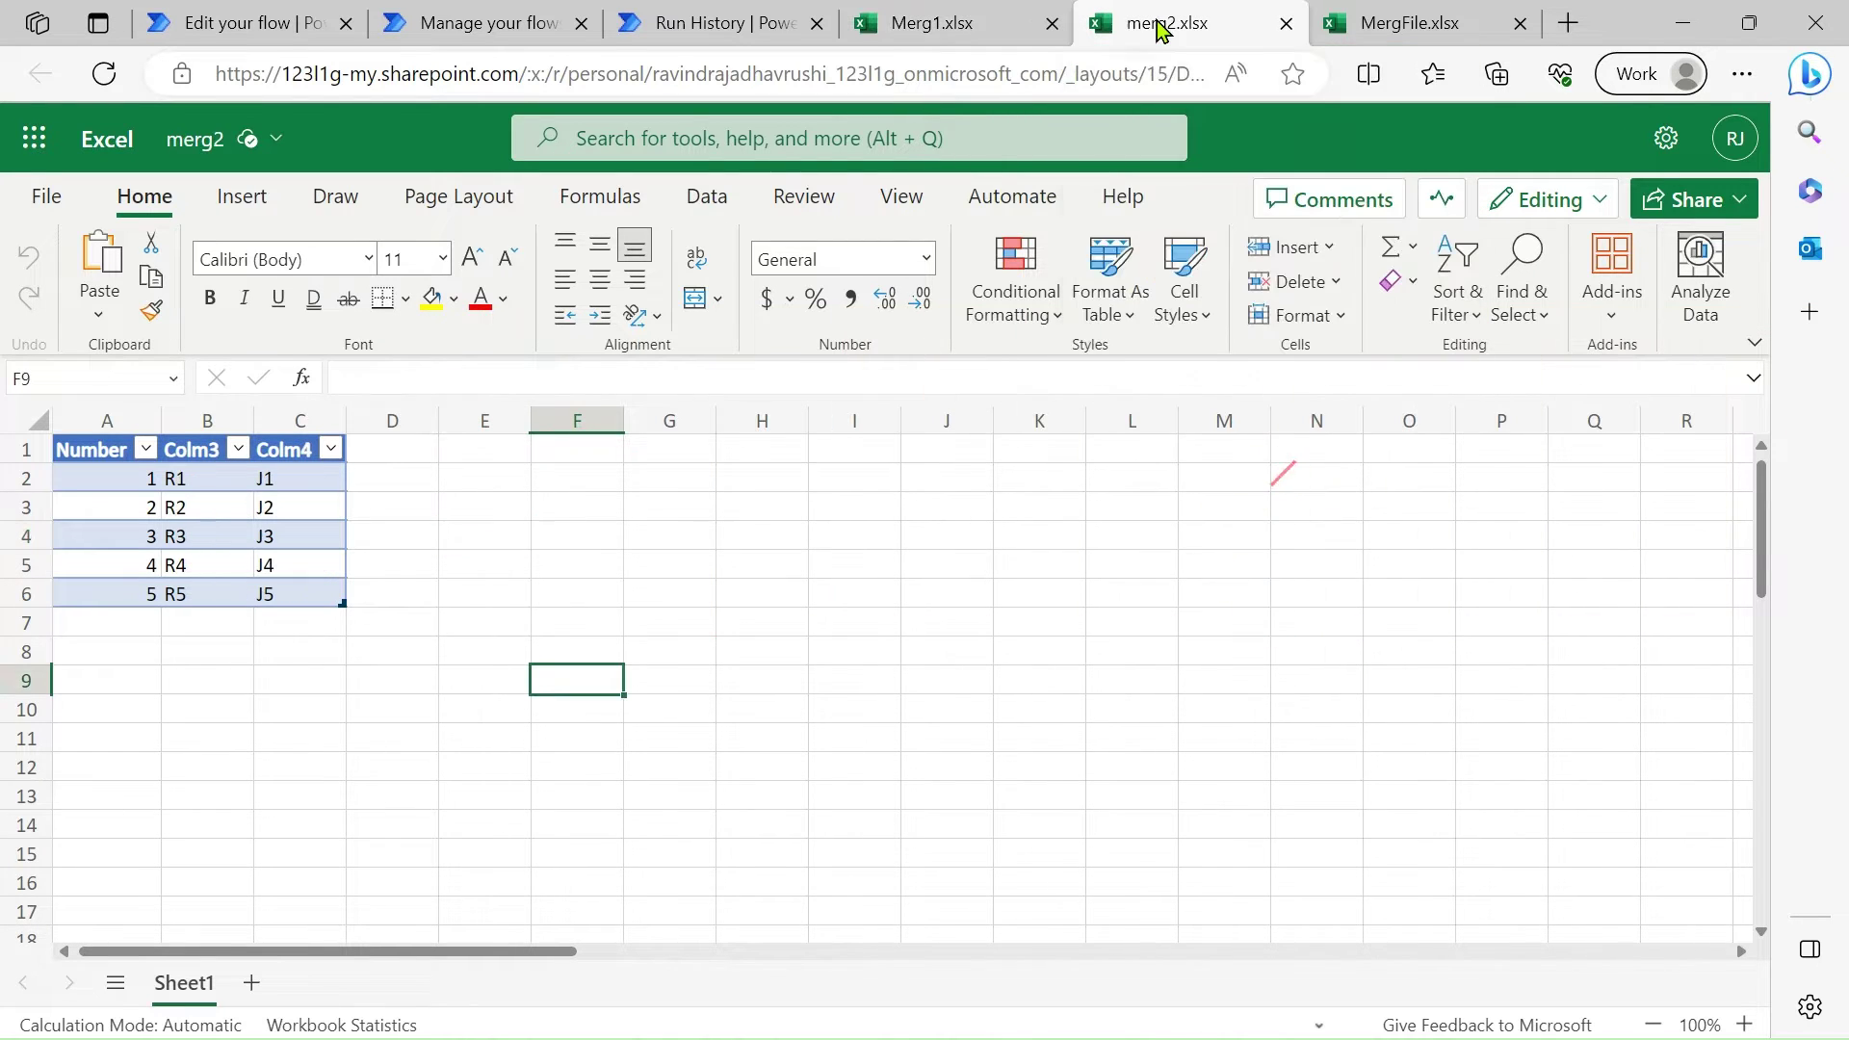
click(125, 517)
key(ctrl+shift+Tab)
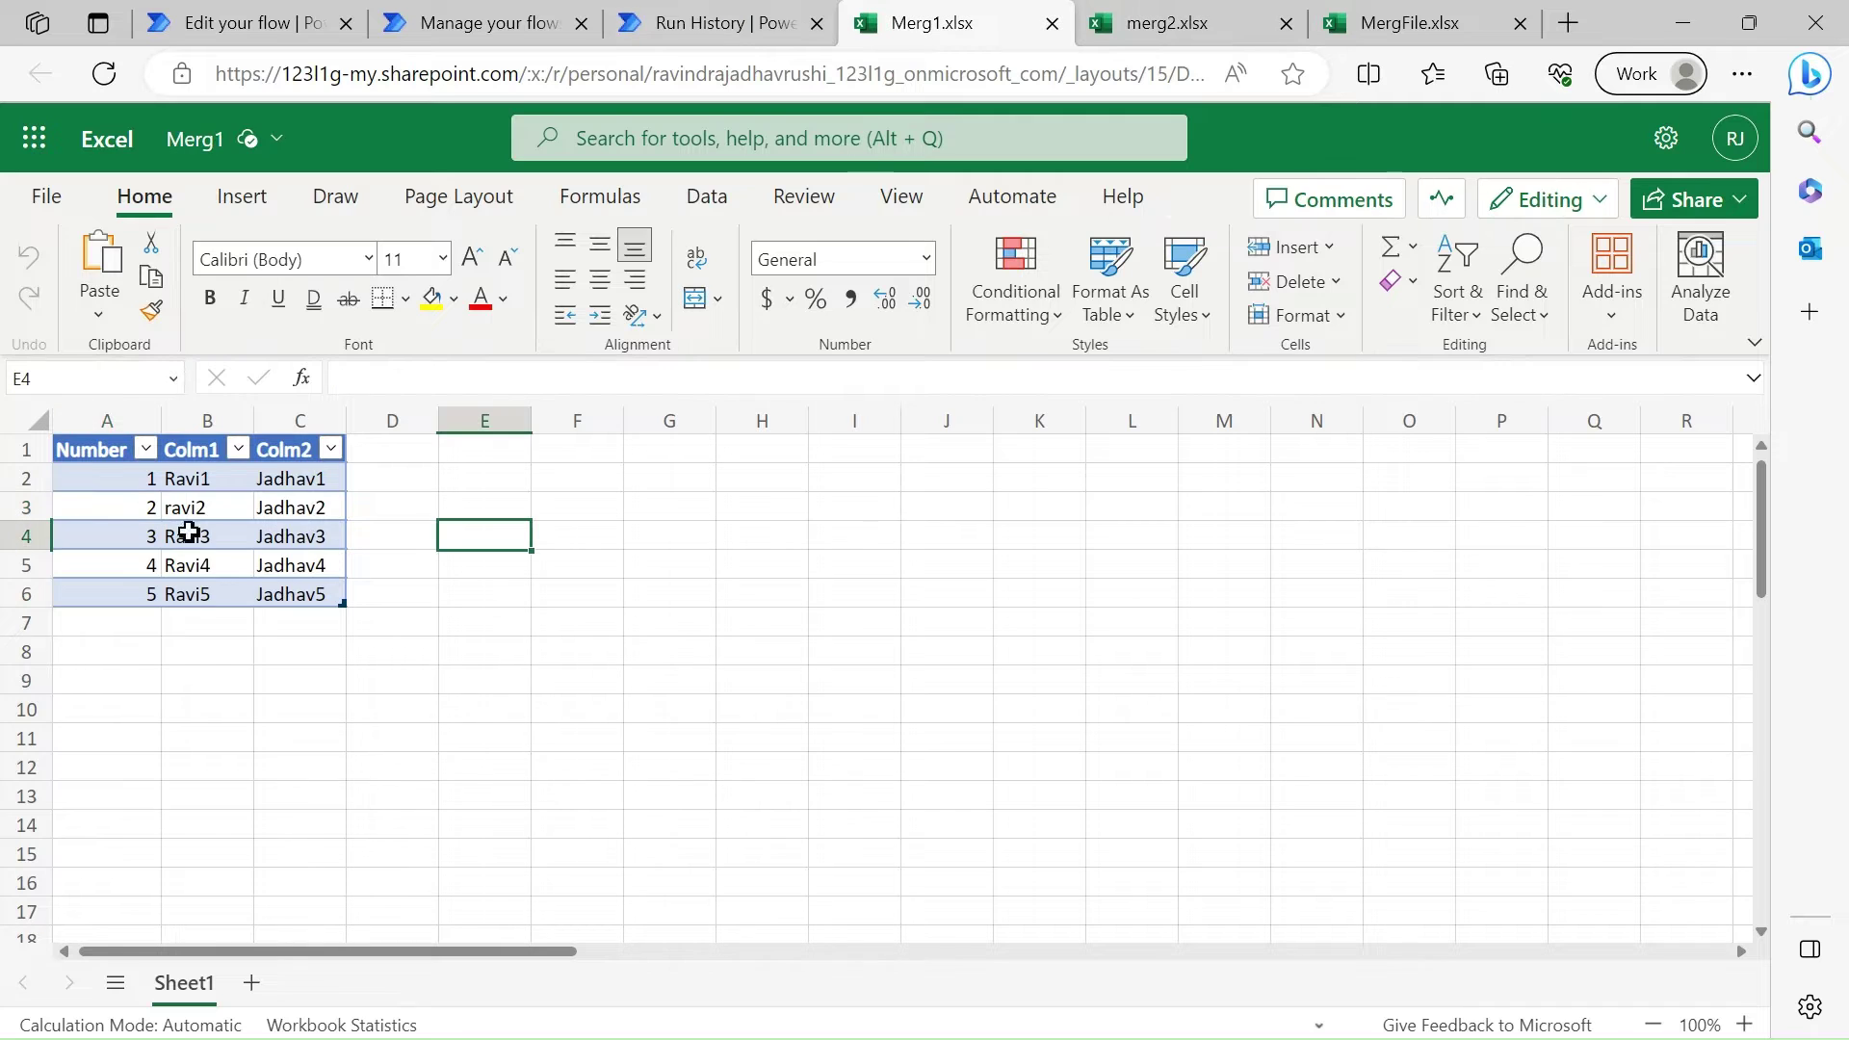
click(188, 457)
click(295, 453)
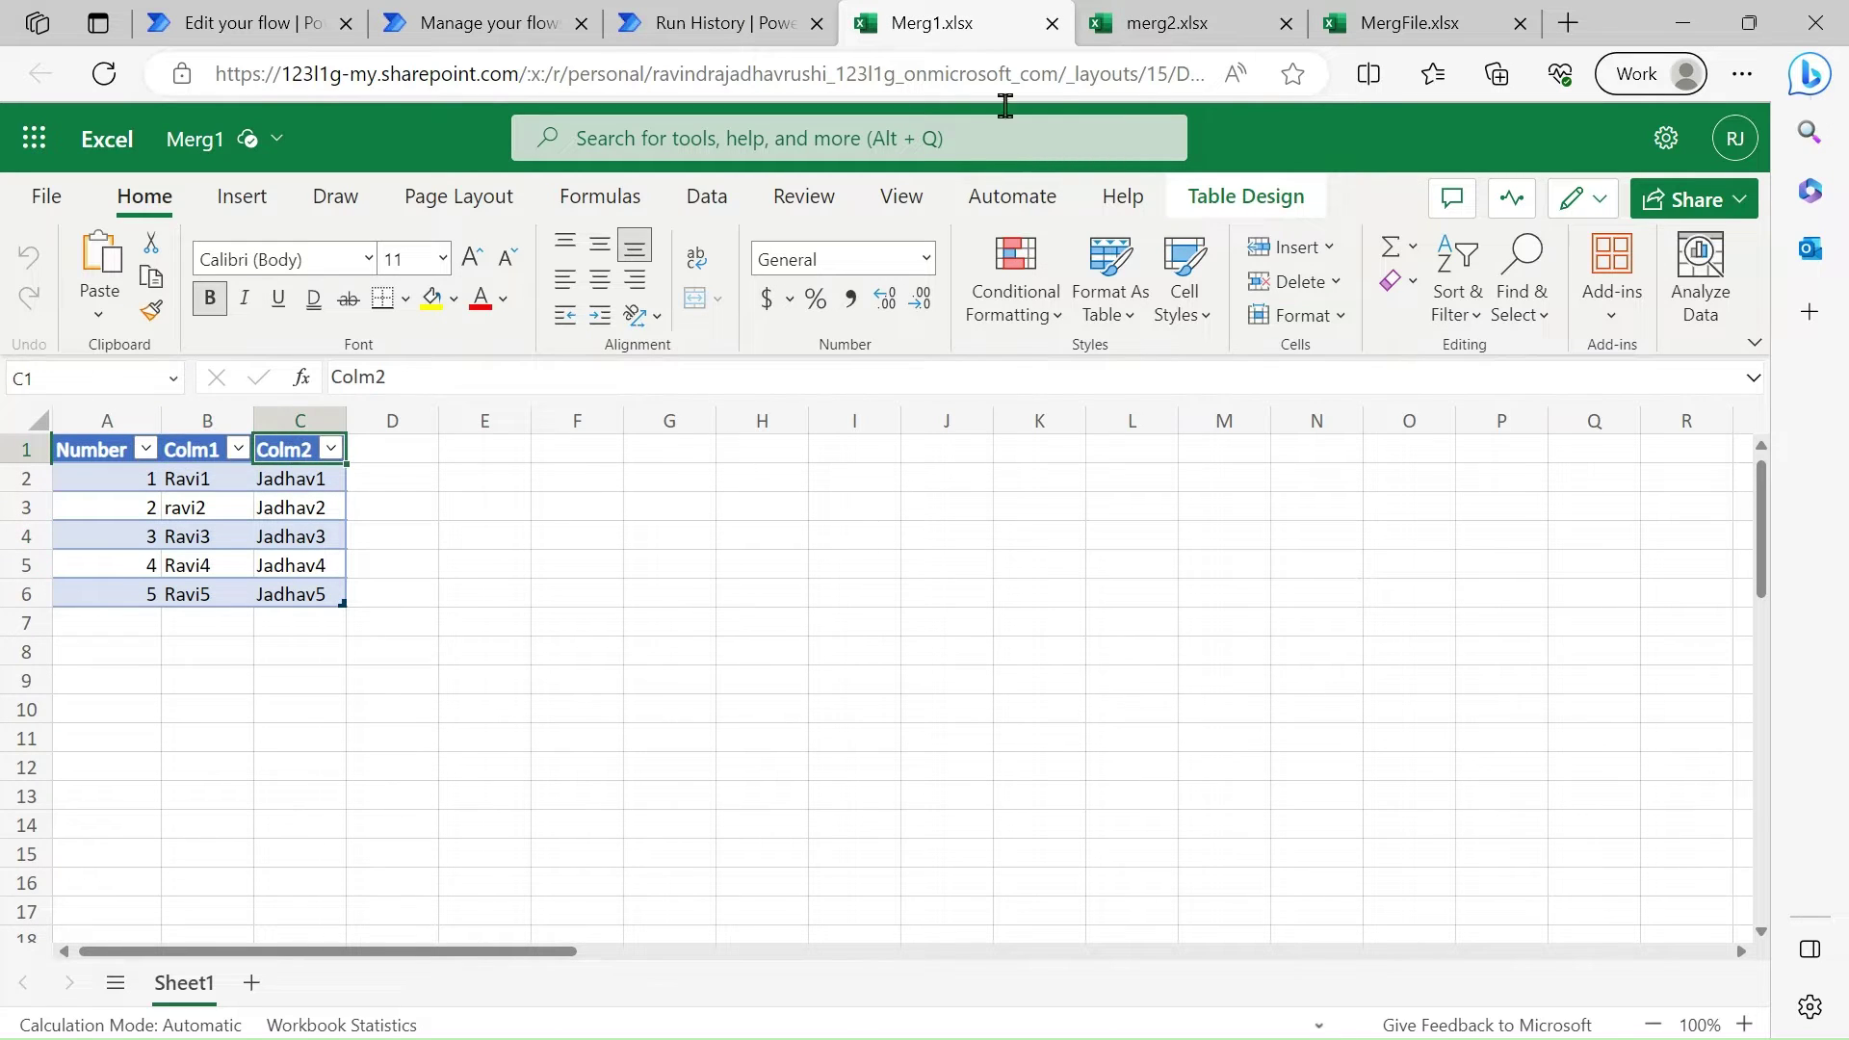
click(1129, 23)
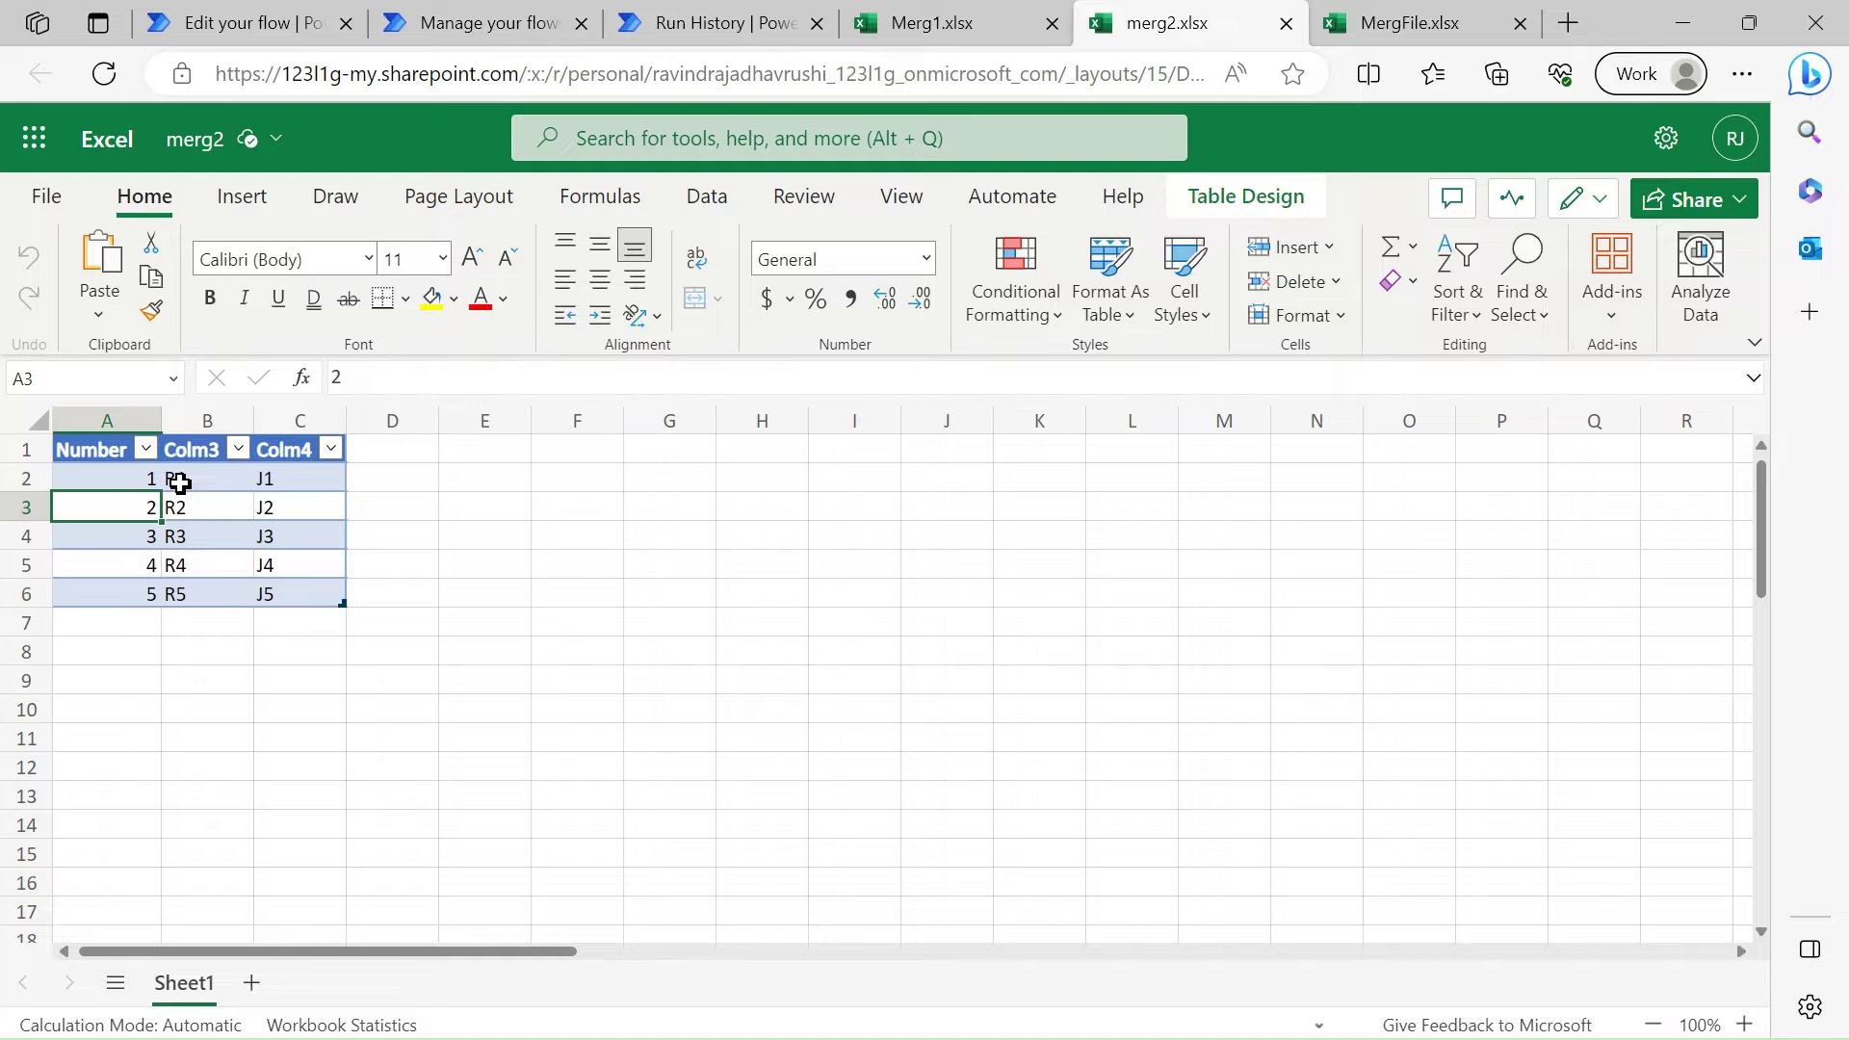
click(187, 444)
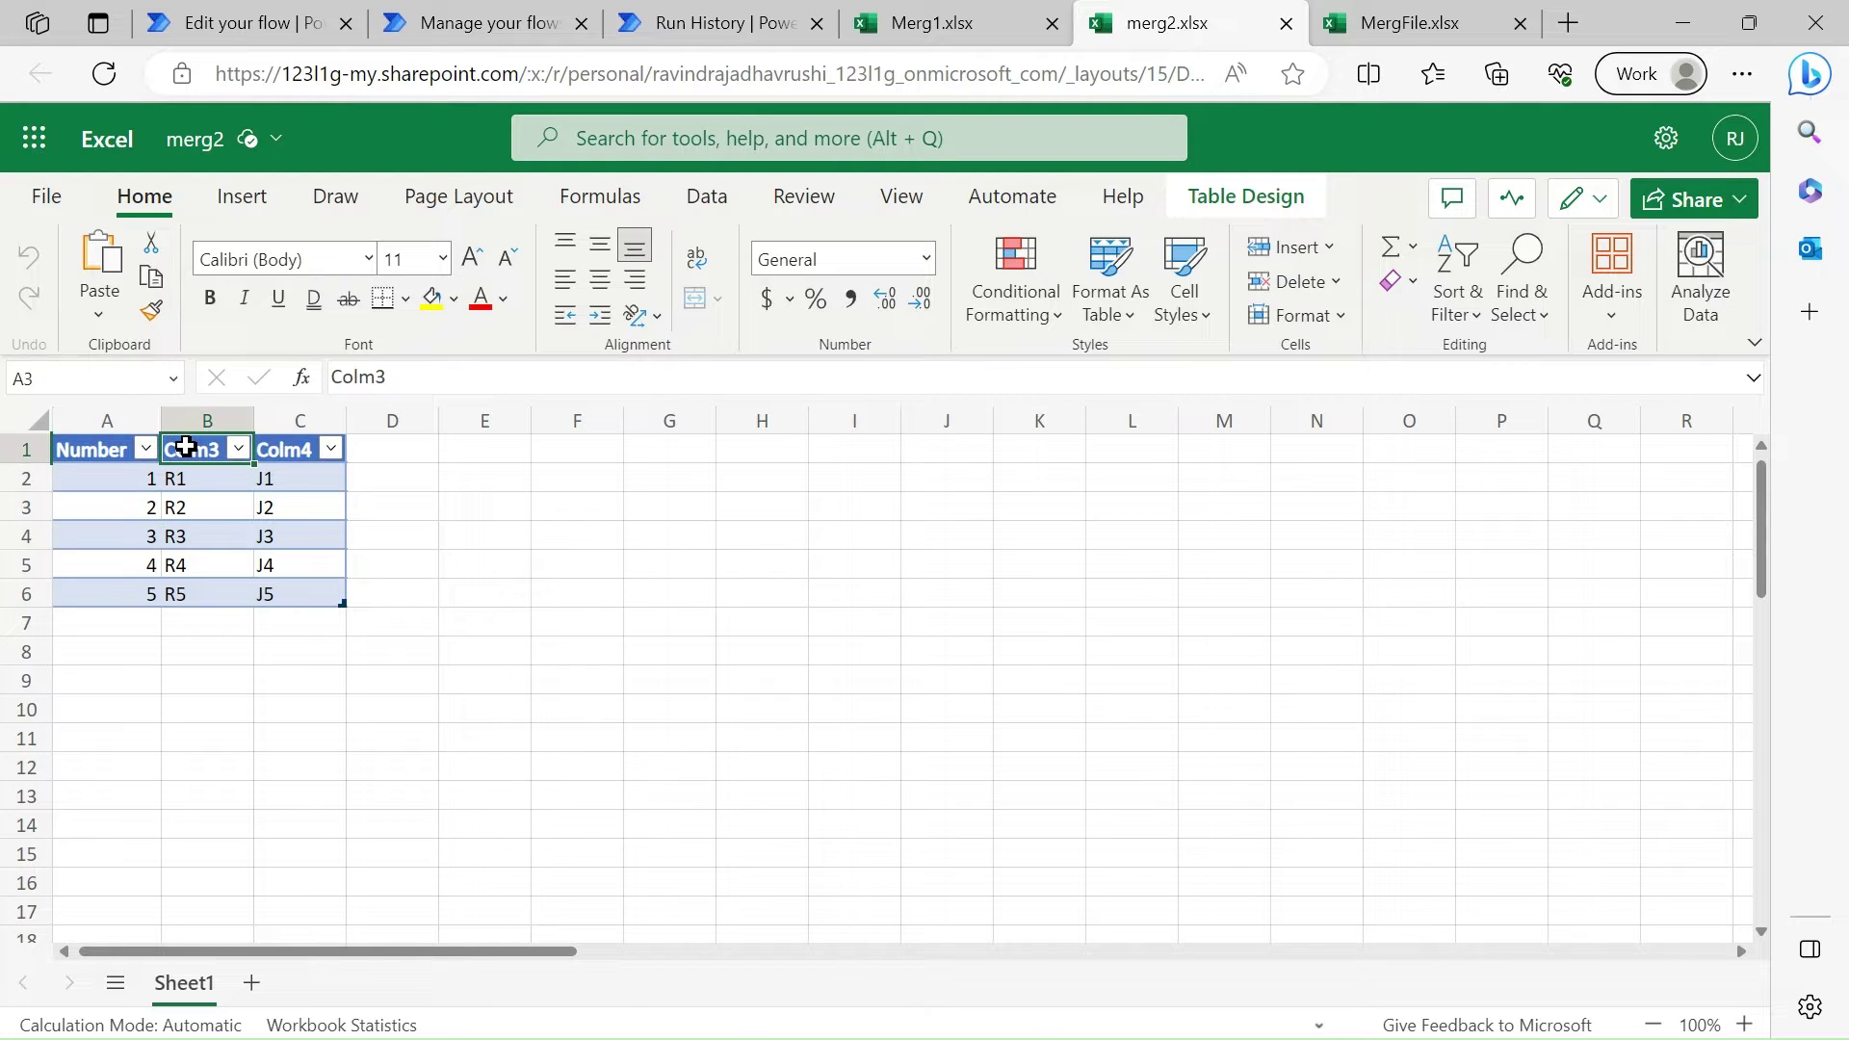
click(272, 448)
Examine the Number and Colm1 to Colm4 columns of the destination table in MergFile.xlsx.
click(1425, 23)
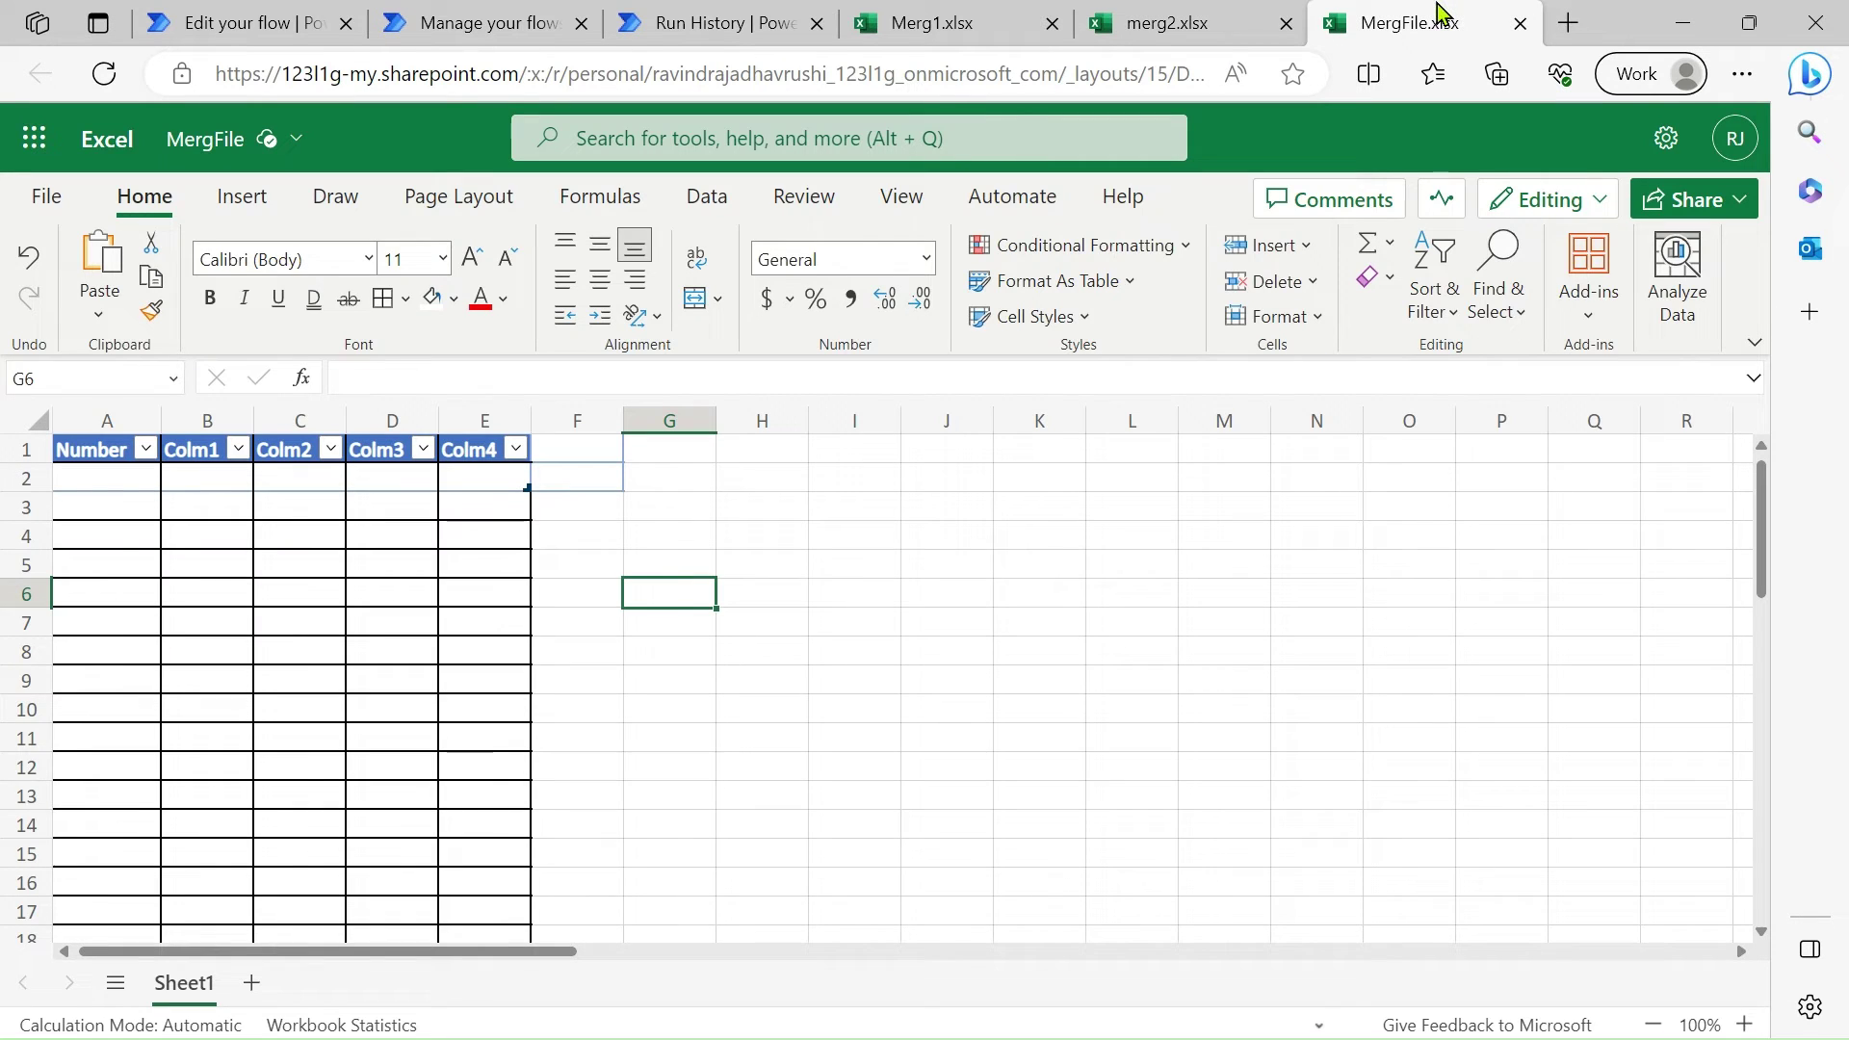
click(107, 477)
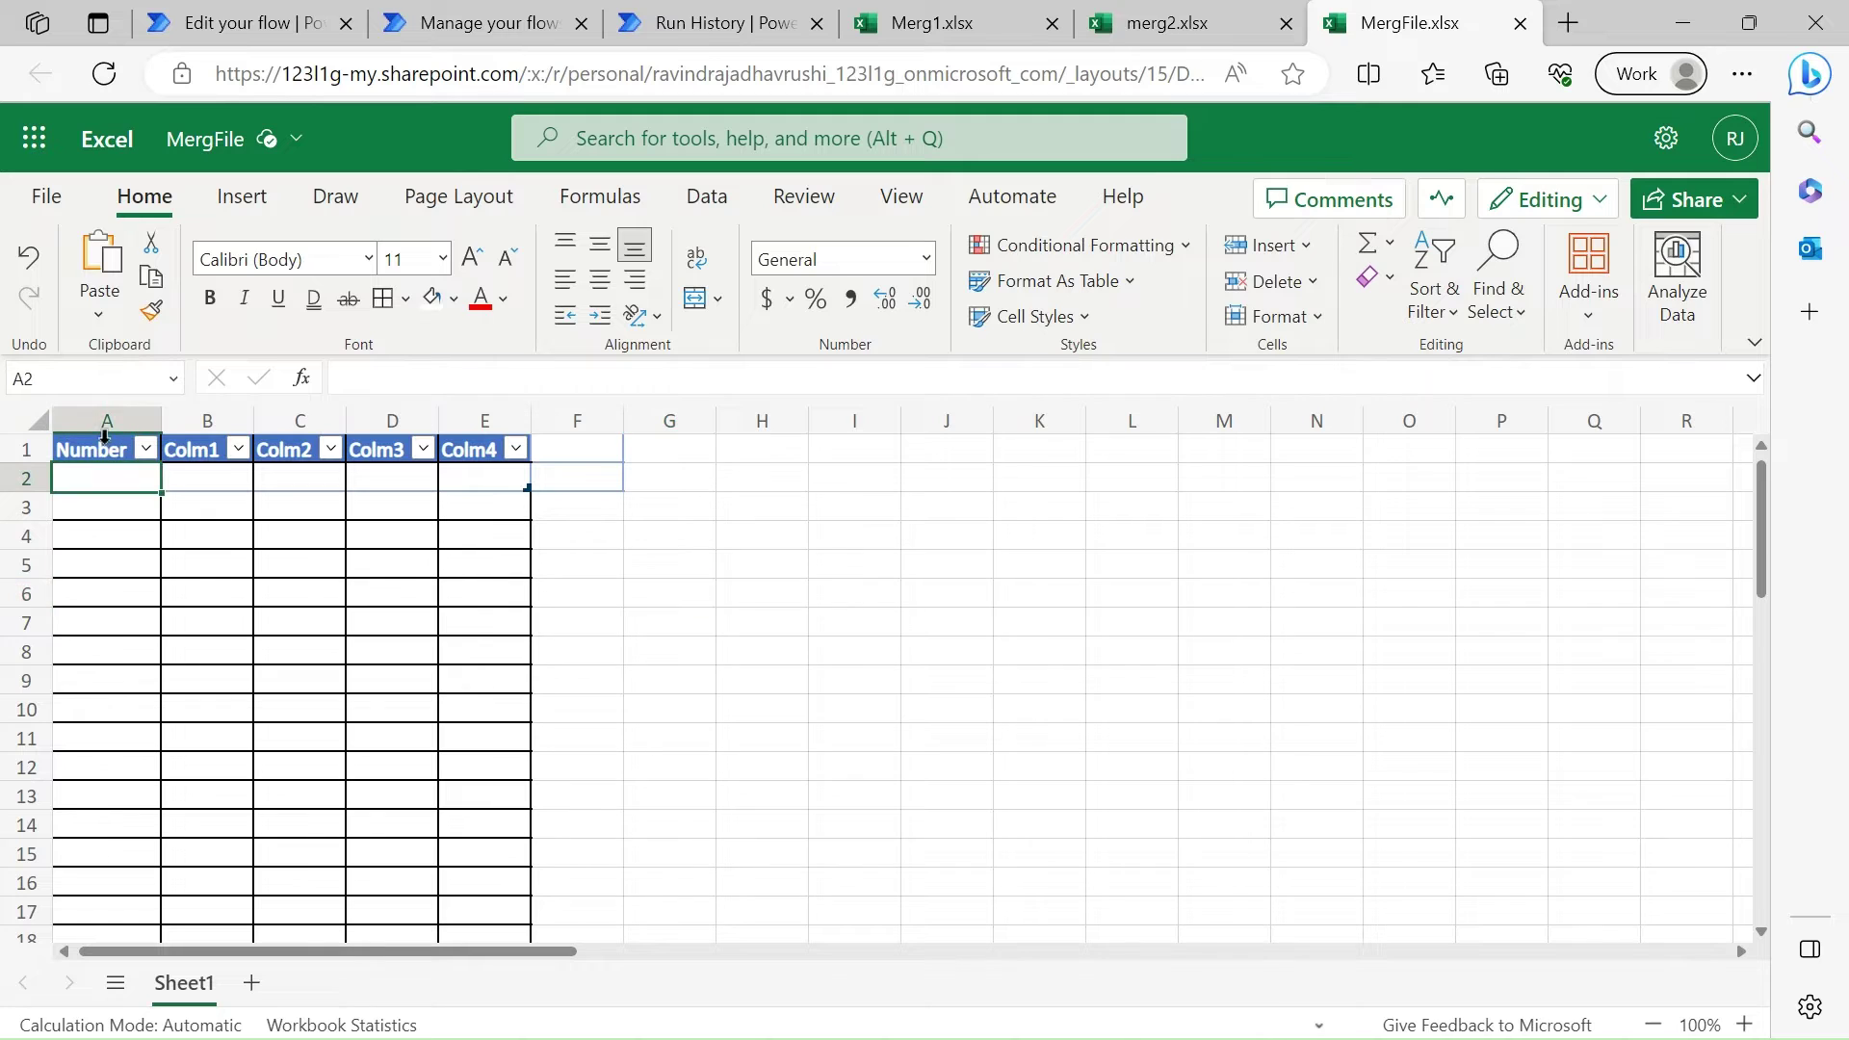
click(217, 476)
click(308, 476)
click(402, 471)
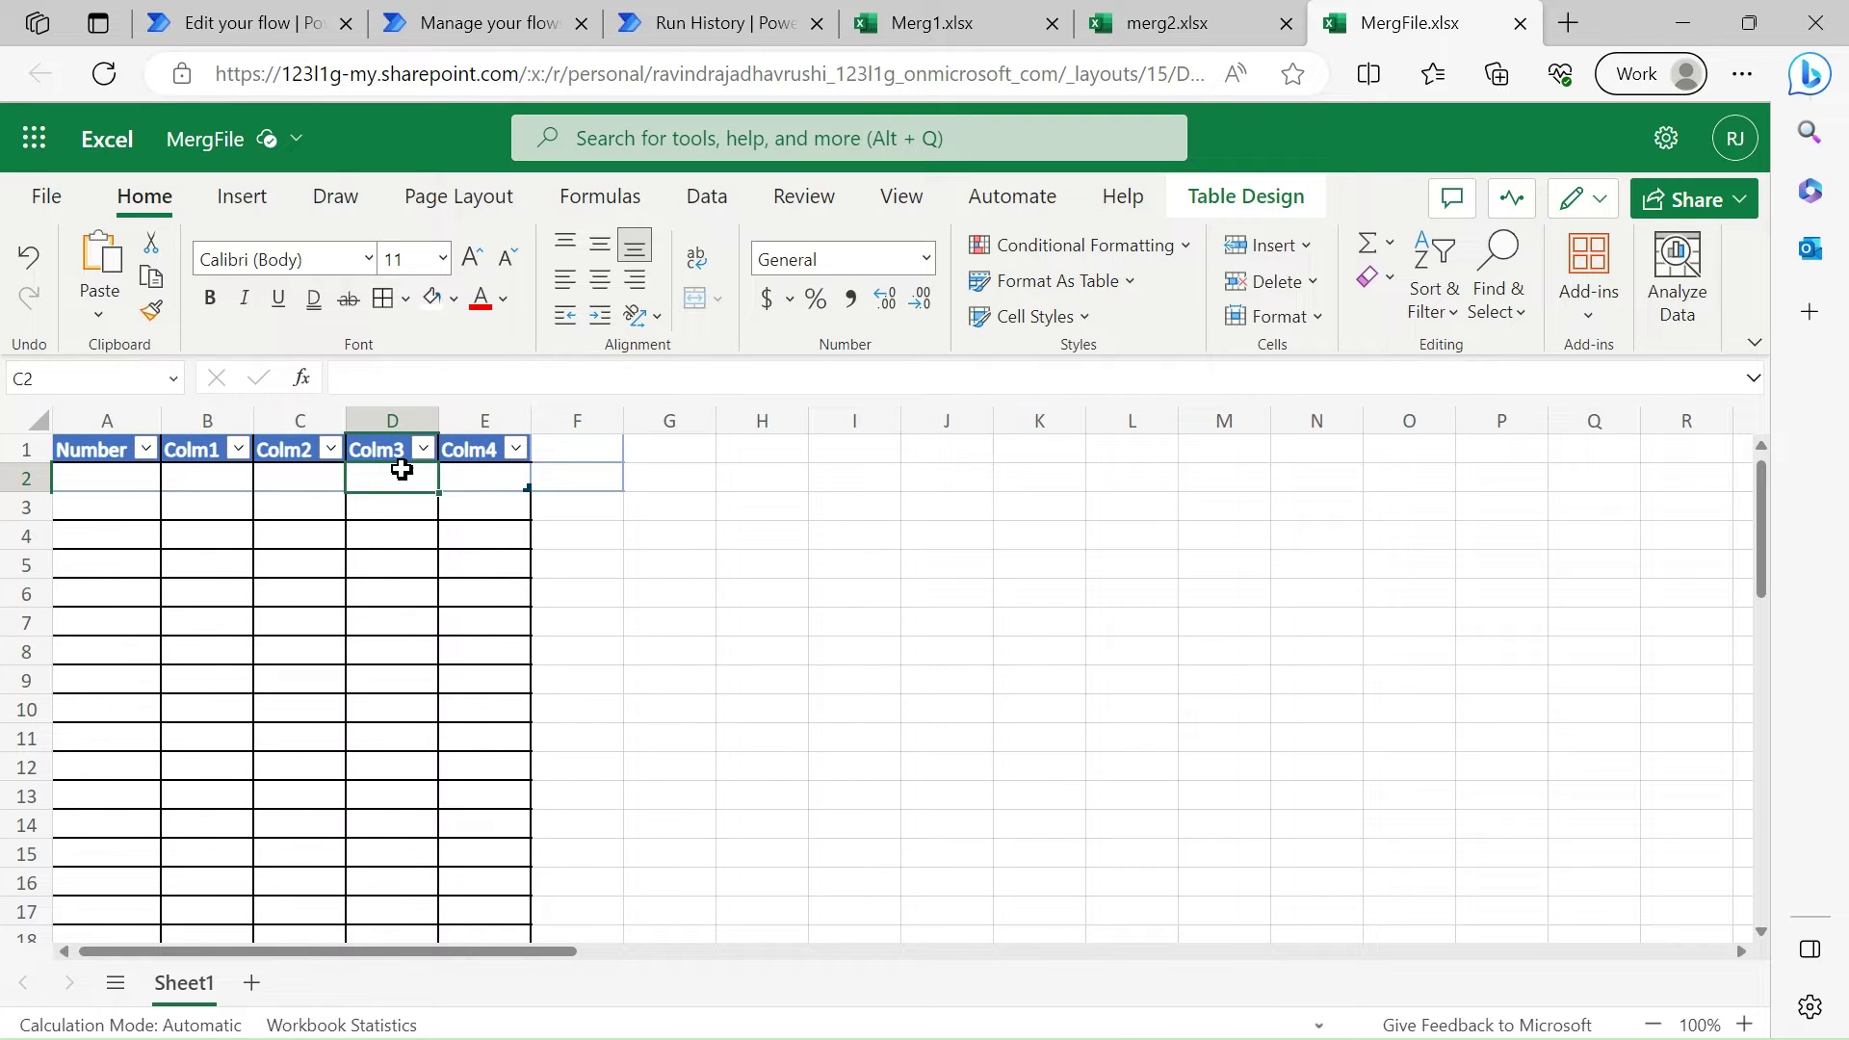
click(491, 476)
Compare the source tables in Merg1.xlsx and merg2.xlsx with the destination table in MergFile.xlsx.
click(953, 23)
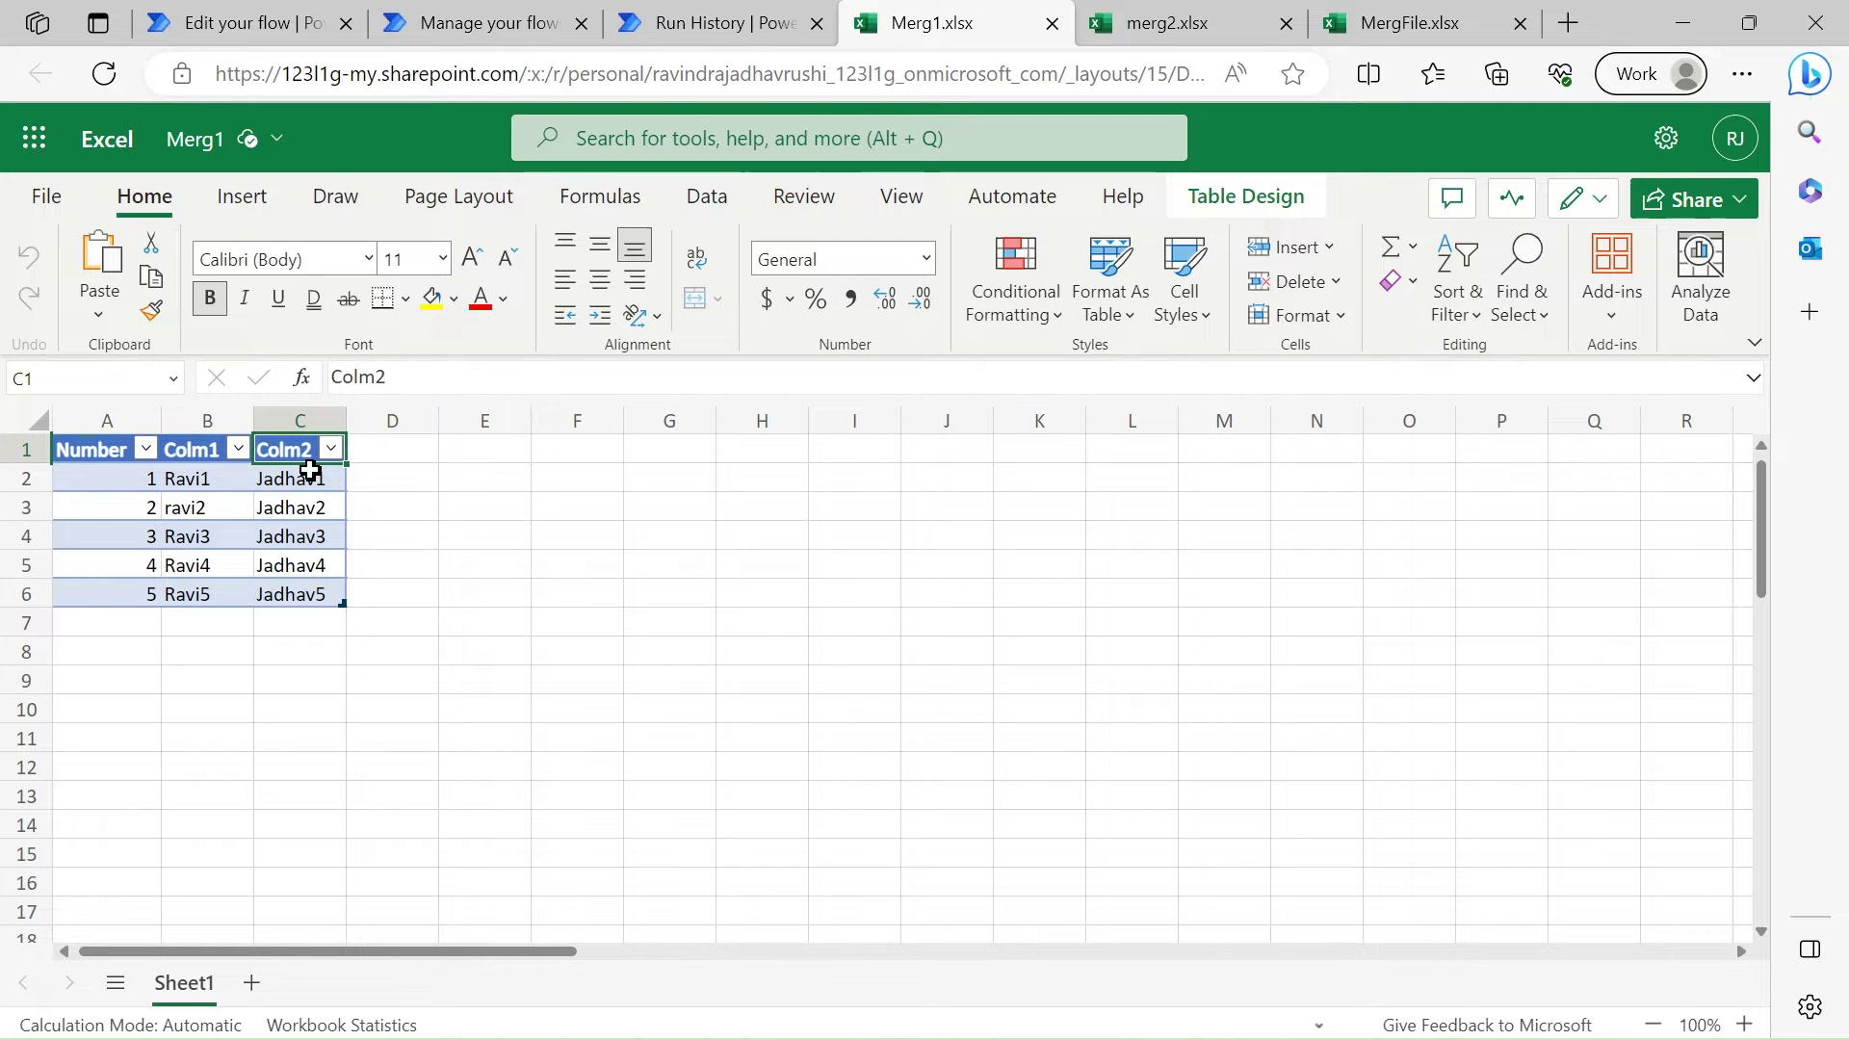
click(1197, 20)
click(1444, 14)
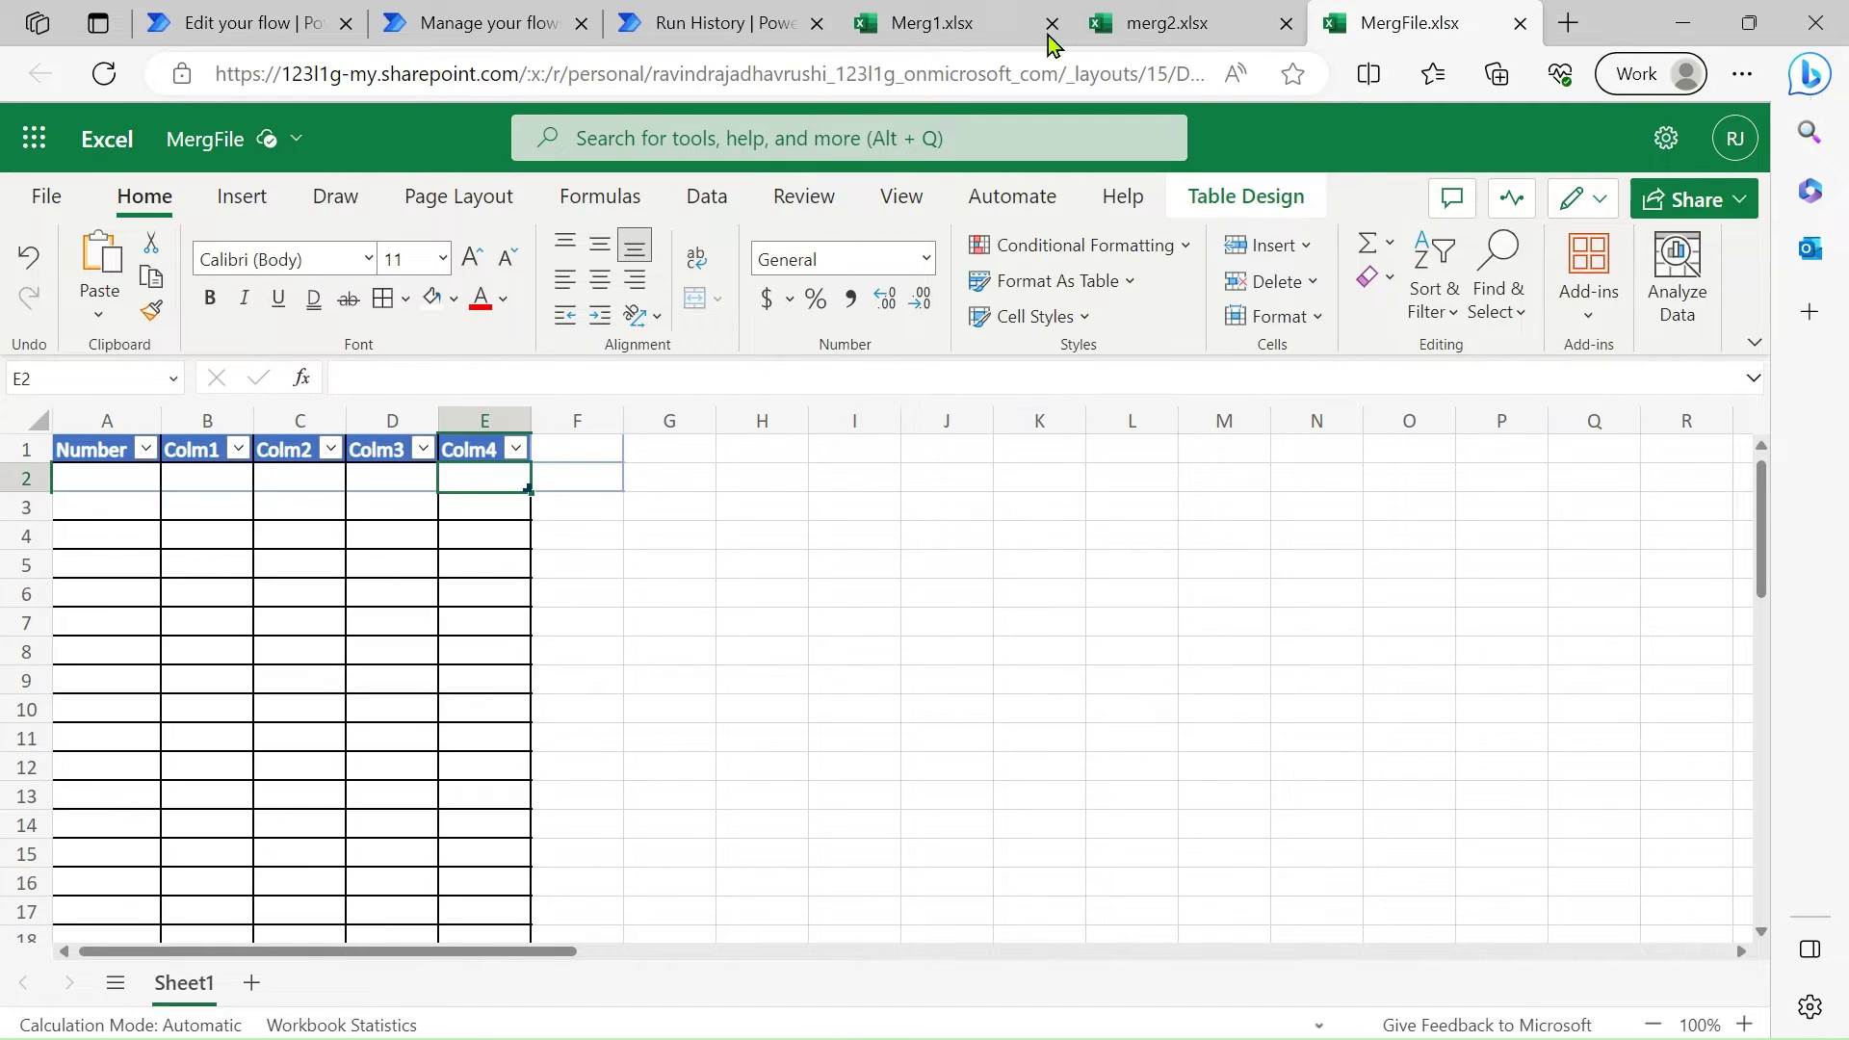
click(942, 20)
click(200, 499)
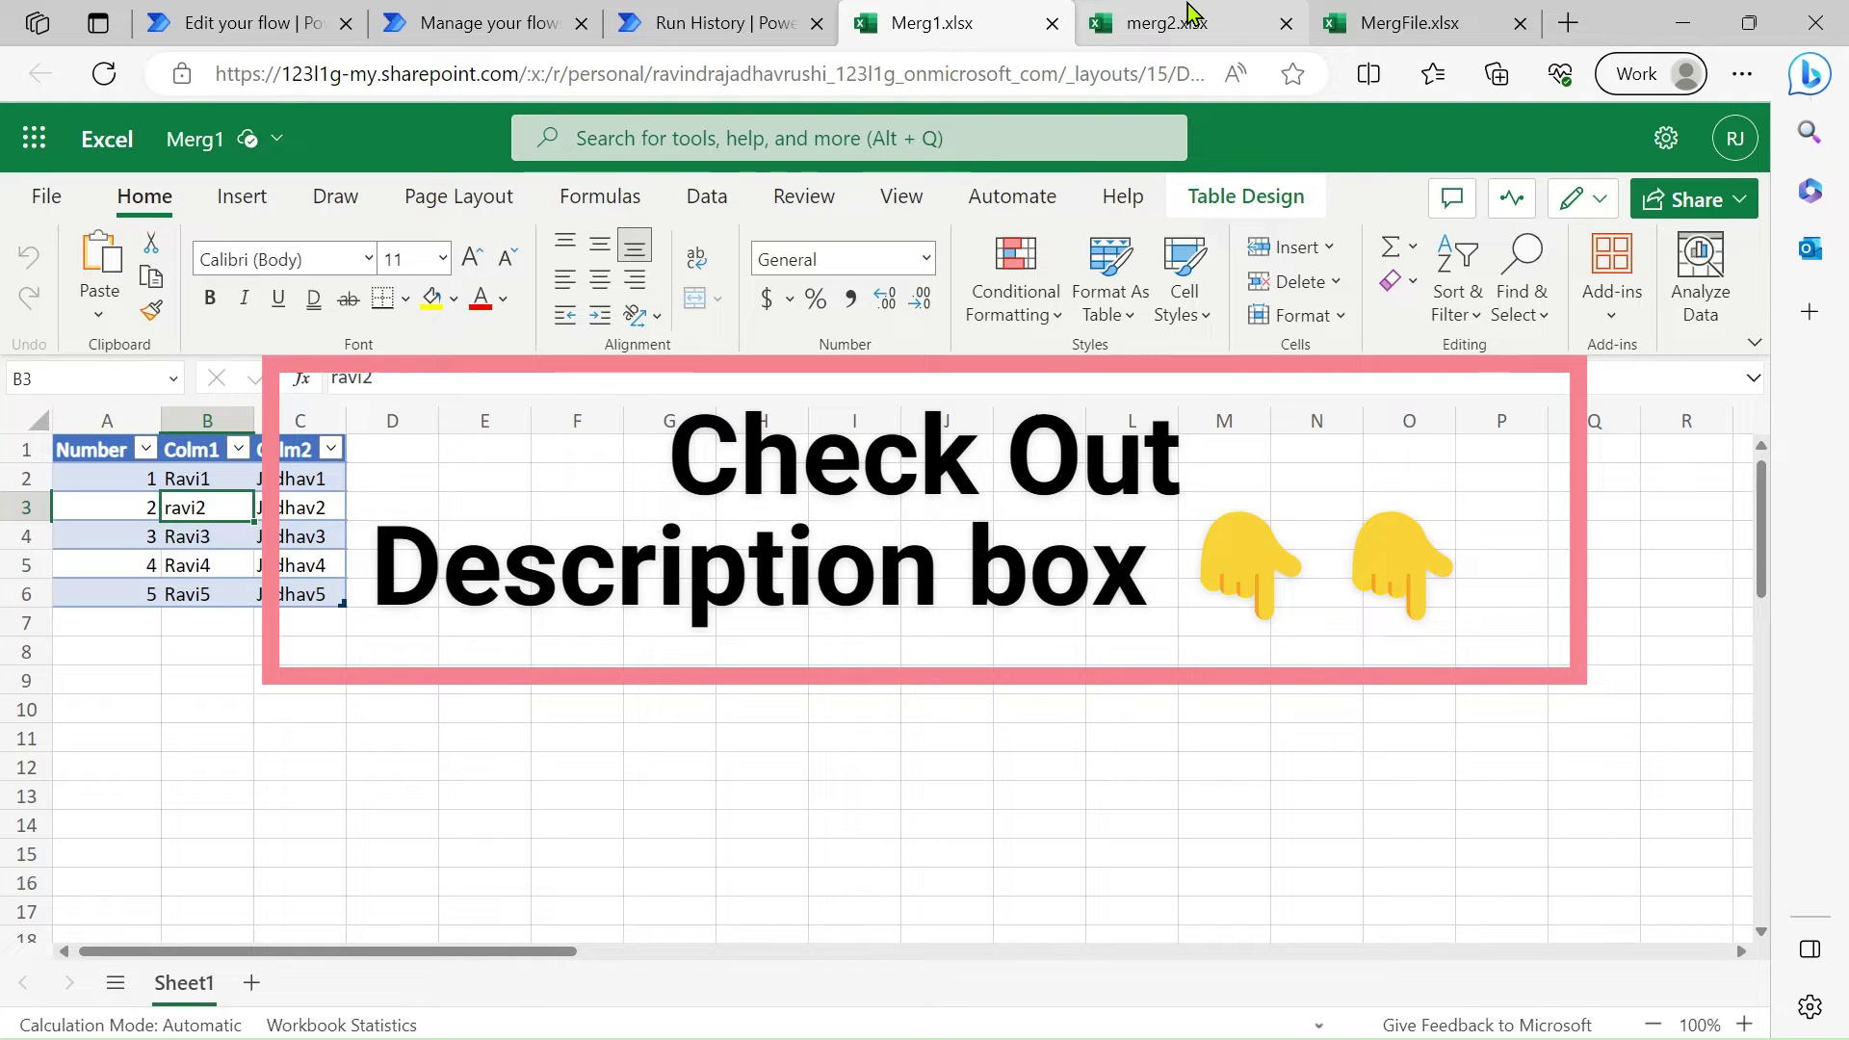
click(1172, 29)
click(1403, 29)
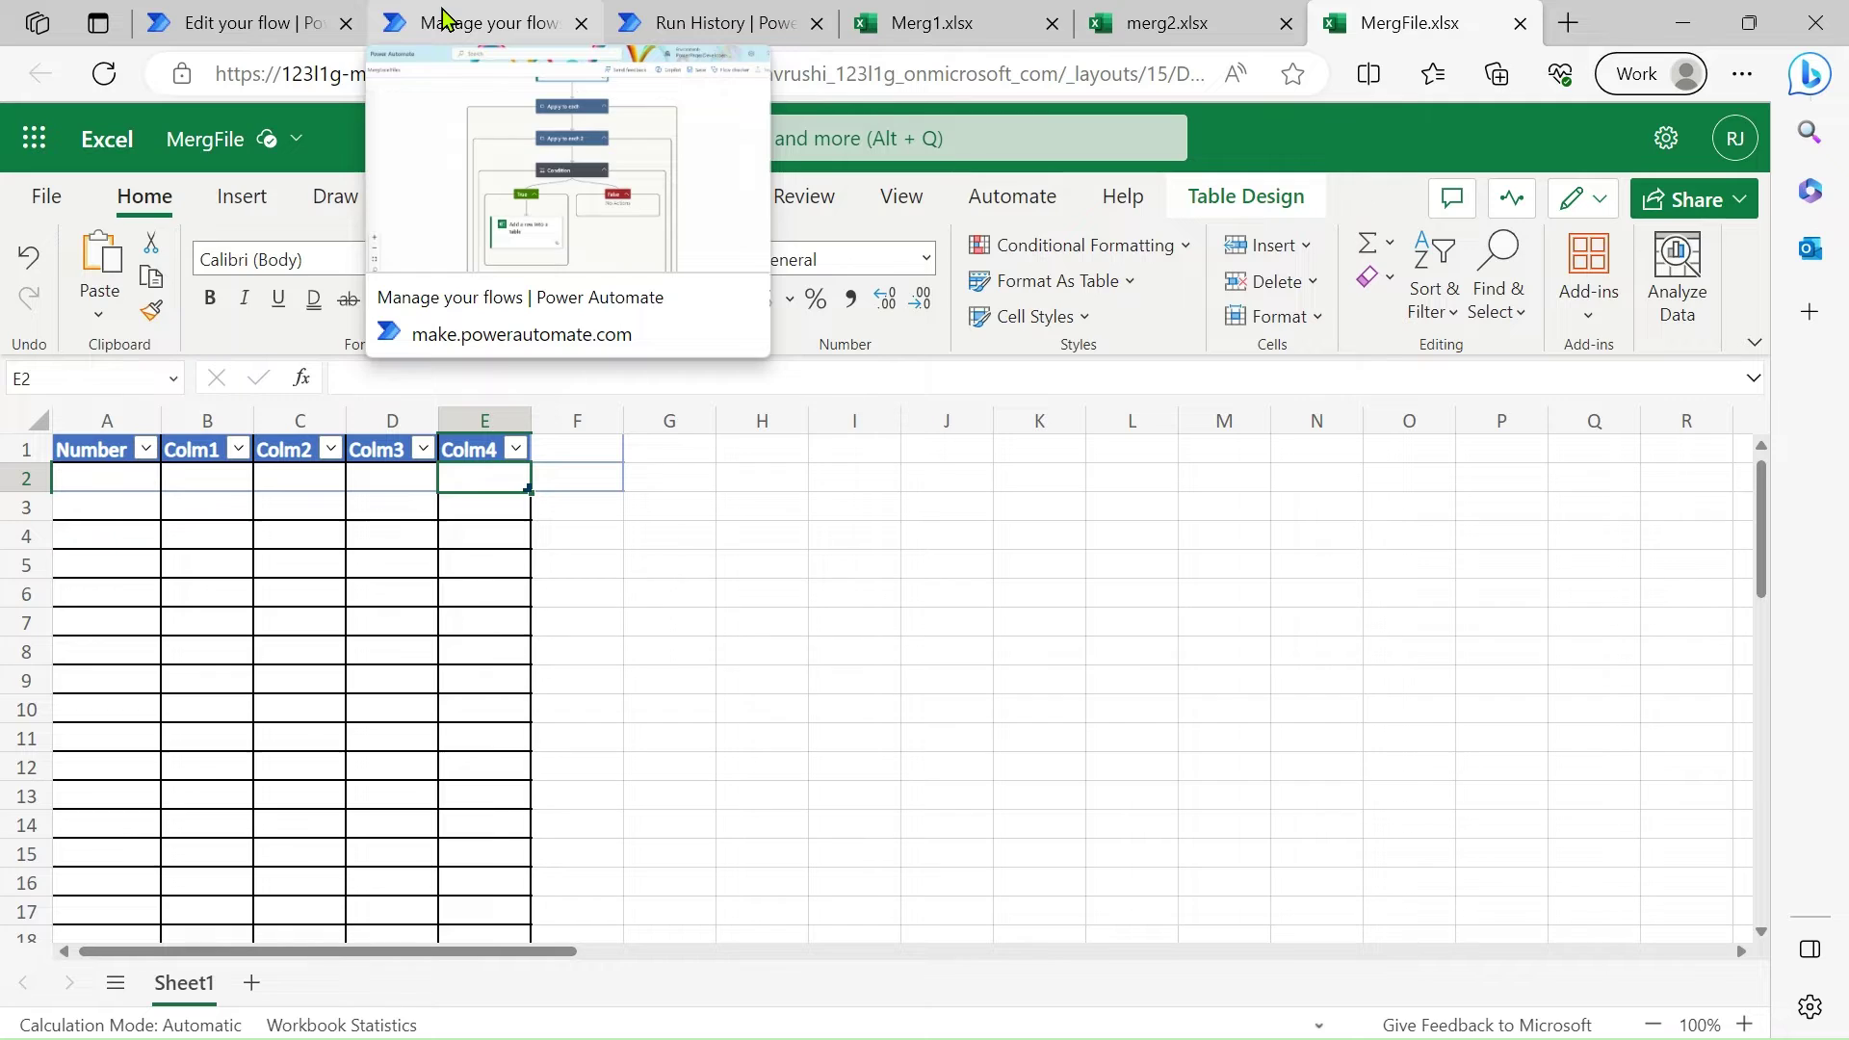
Review the location, library, file and table settings of both list-rows actions in the flow editor.
click(282, 22)
scroll(835, 308, up, 3)
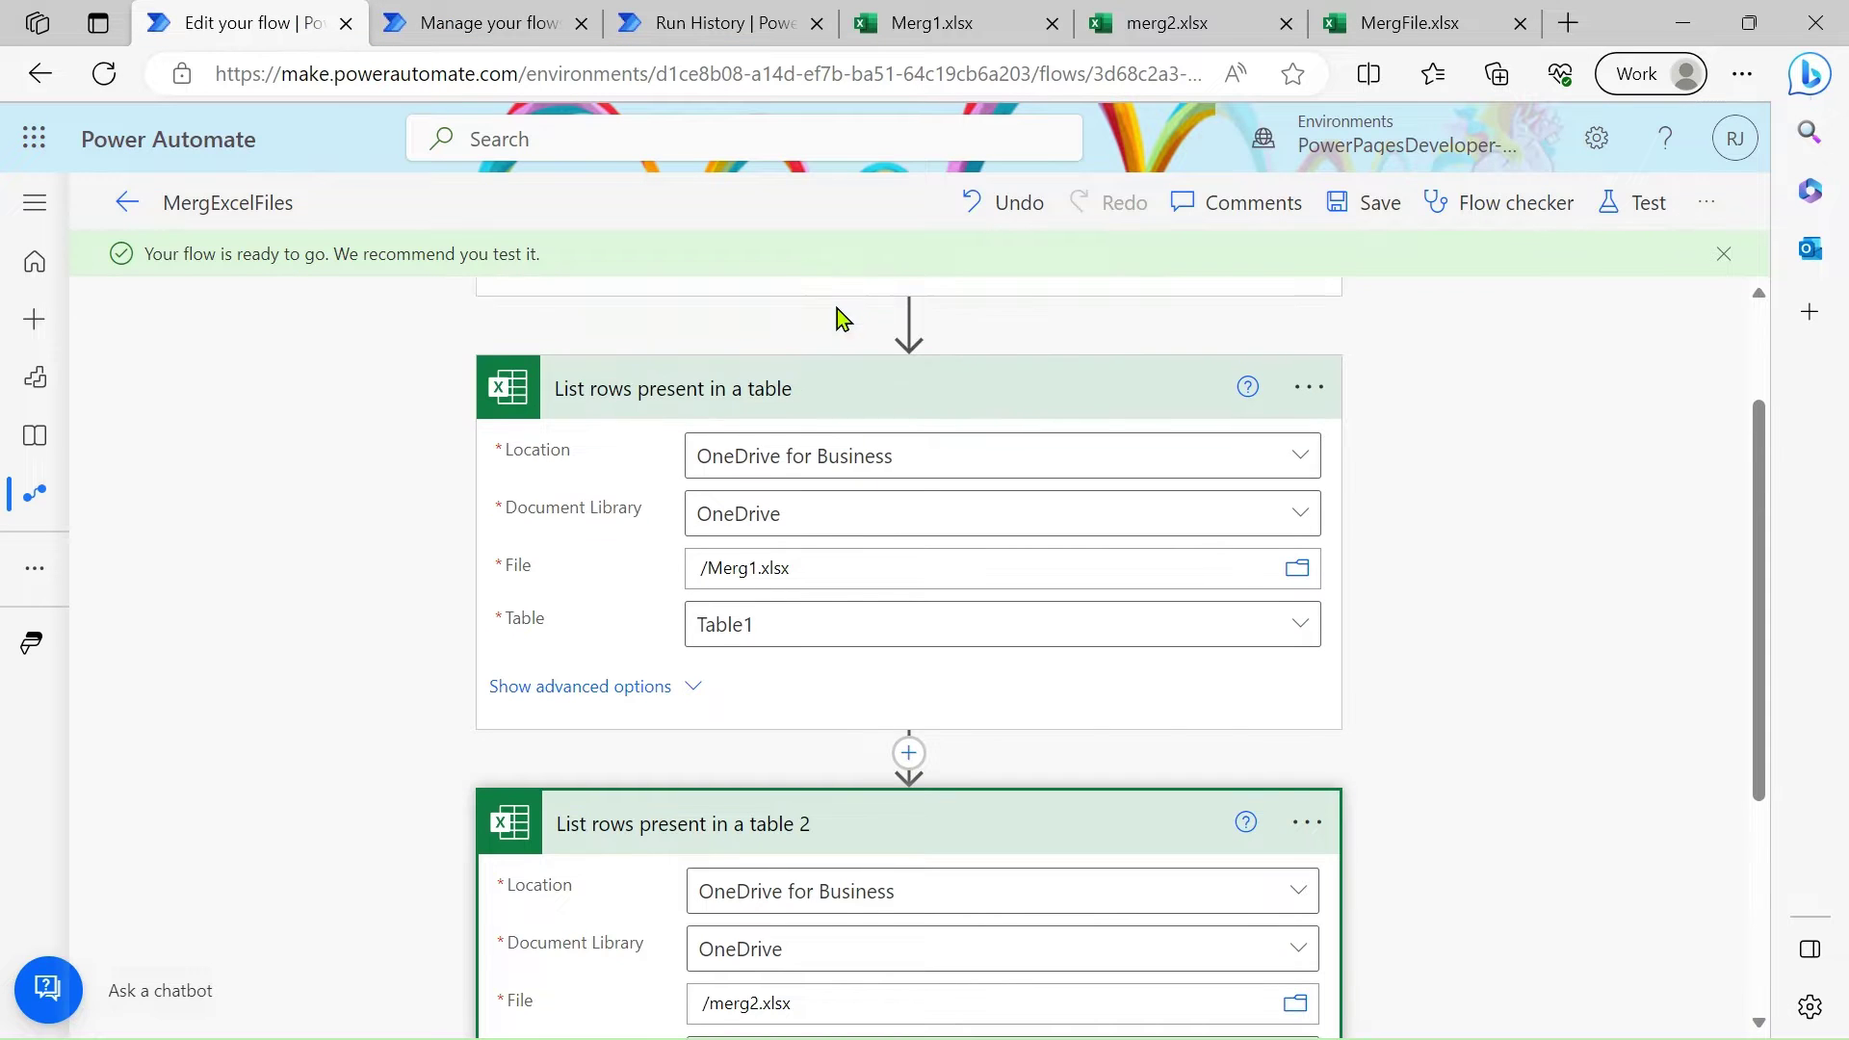
scroll(835, 309, down, 3)
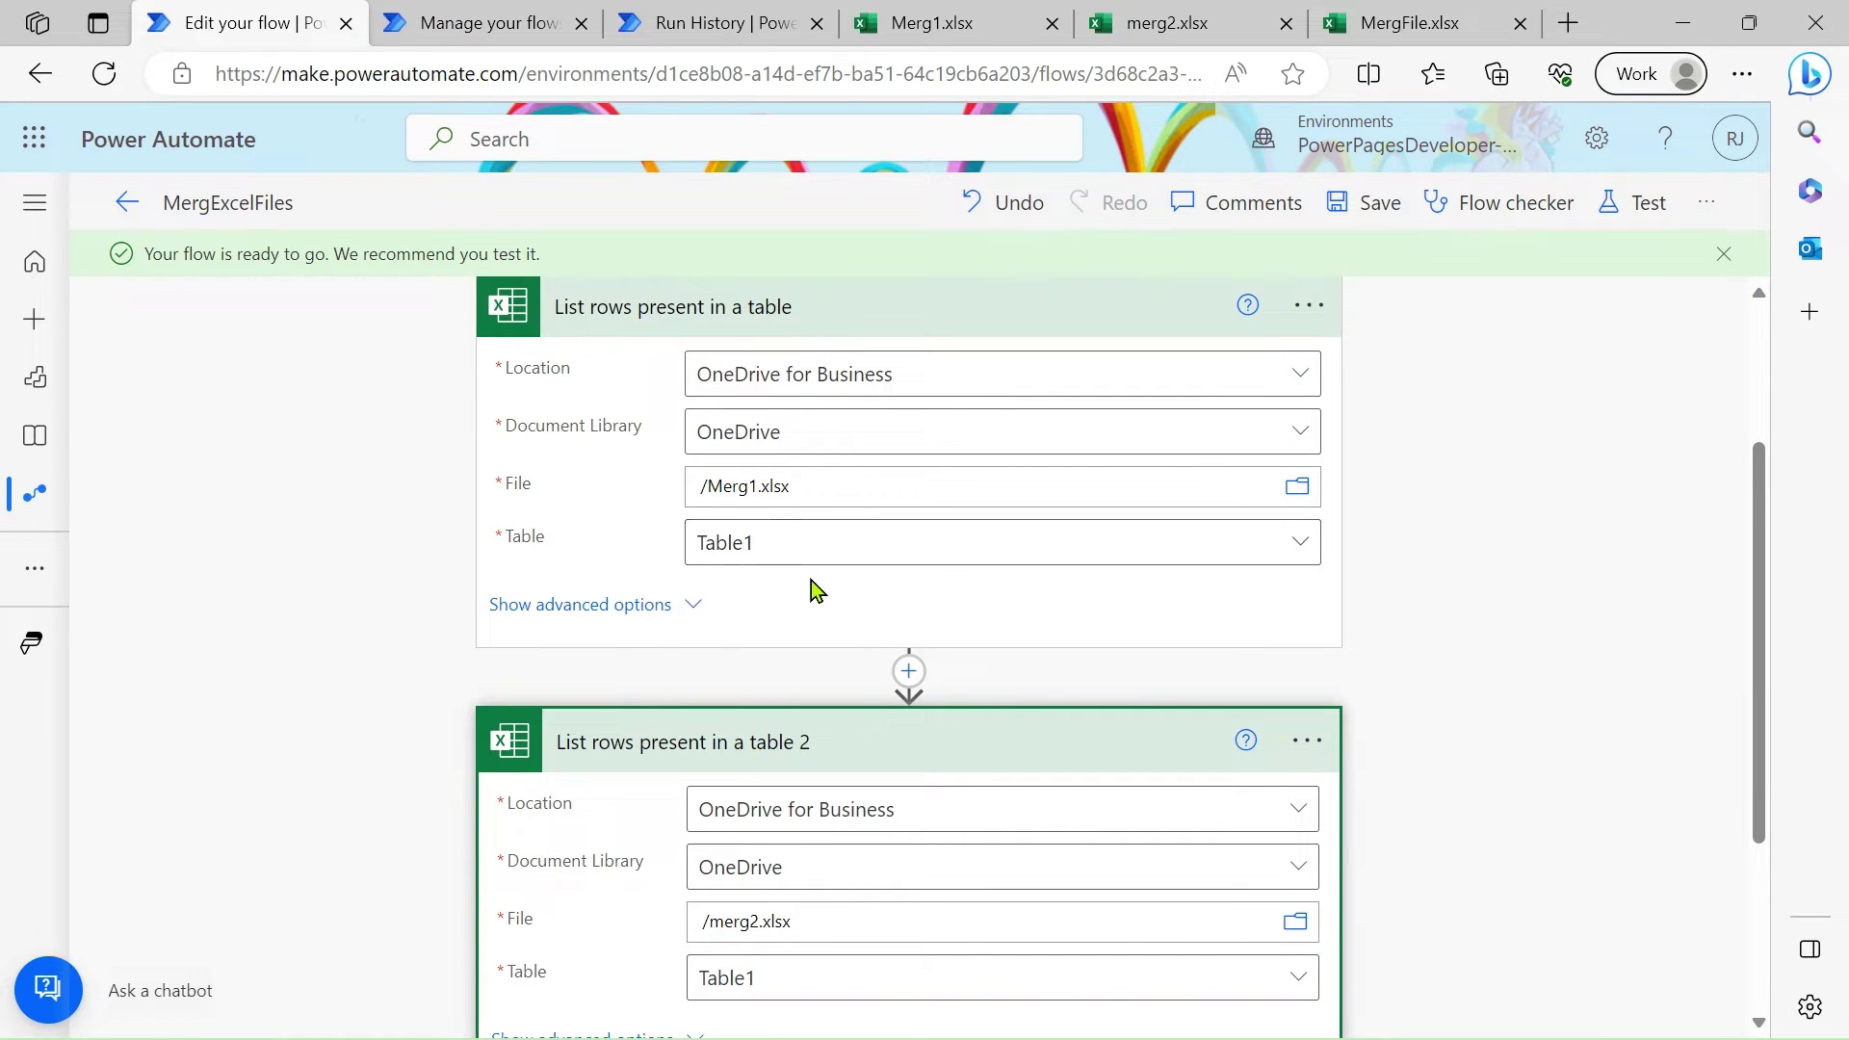
scroll(811, 580, down, 3)
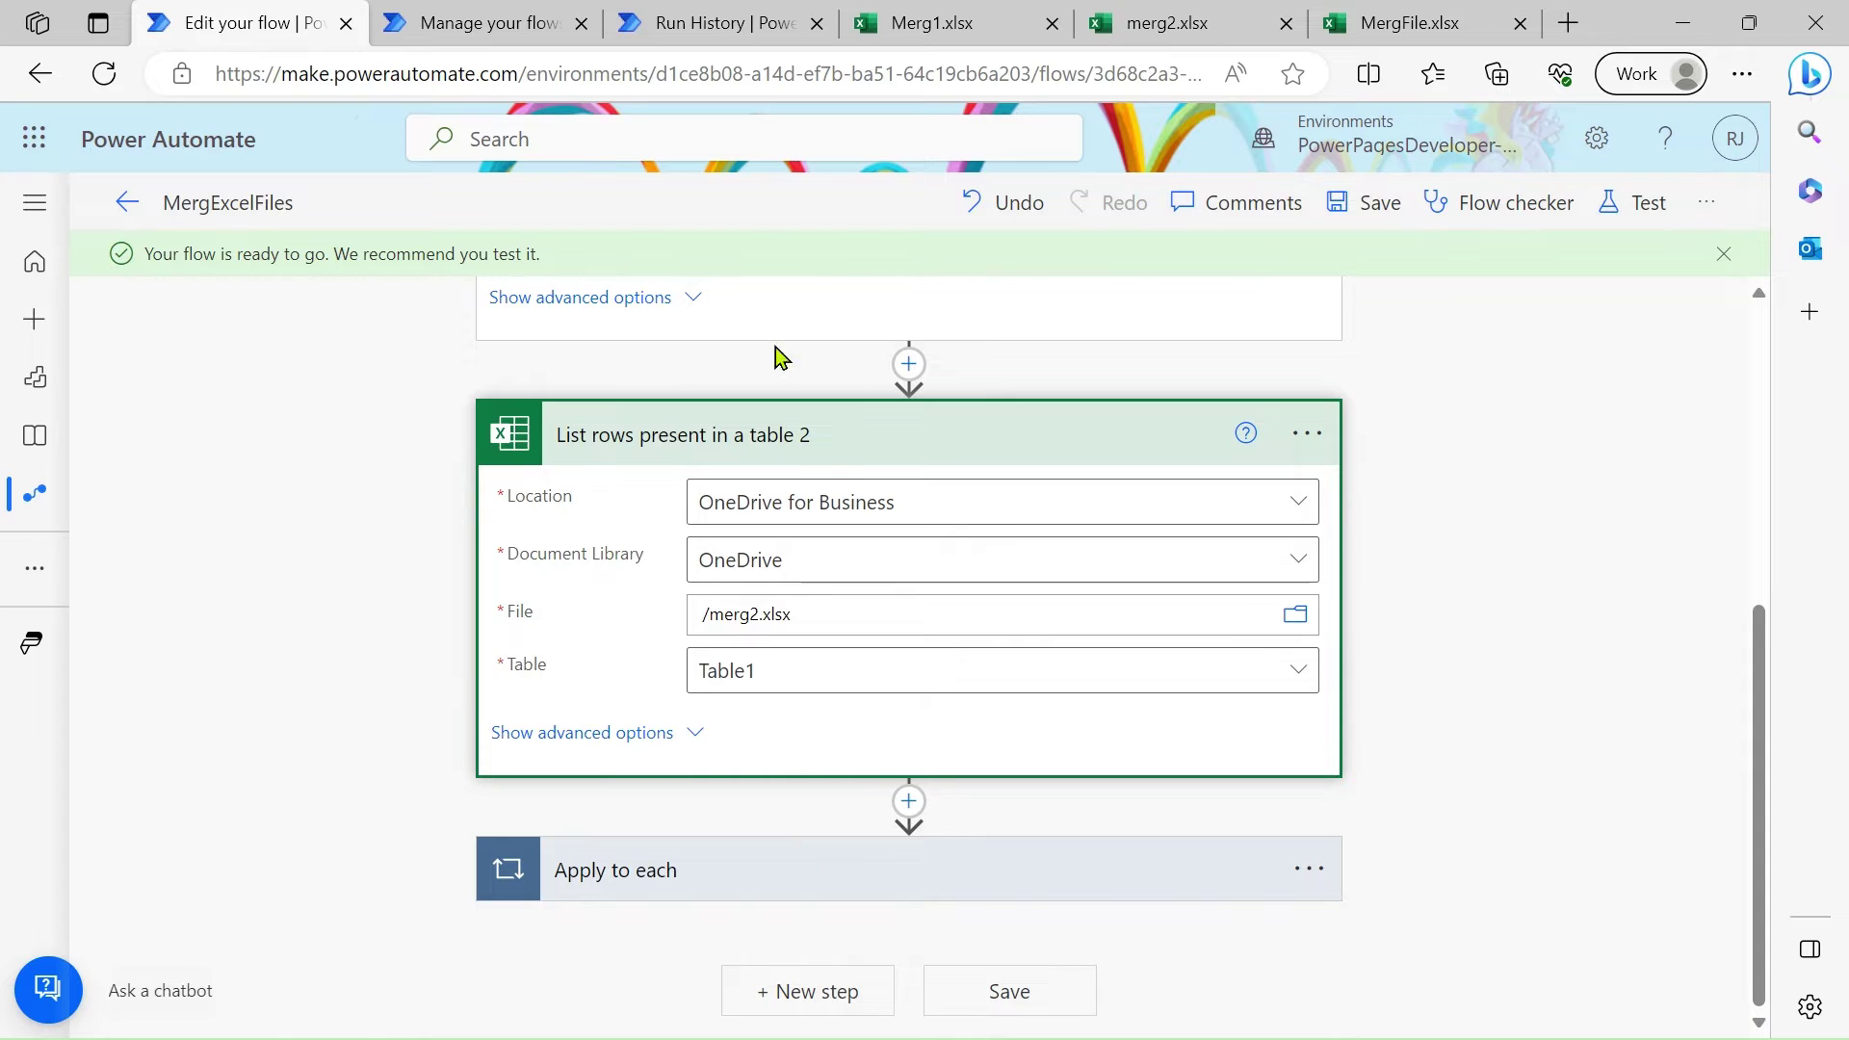
Open the first list-rows action's output from the flow's run history and compare it with the table in Merg1.xlsx.
click(749, 20)
click(779, 469)
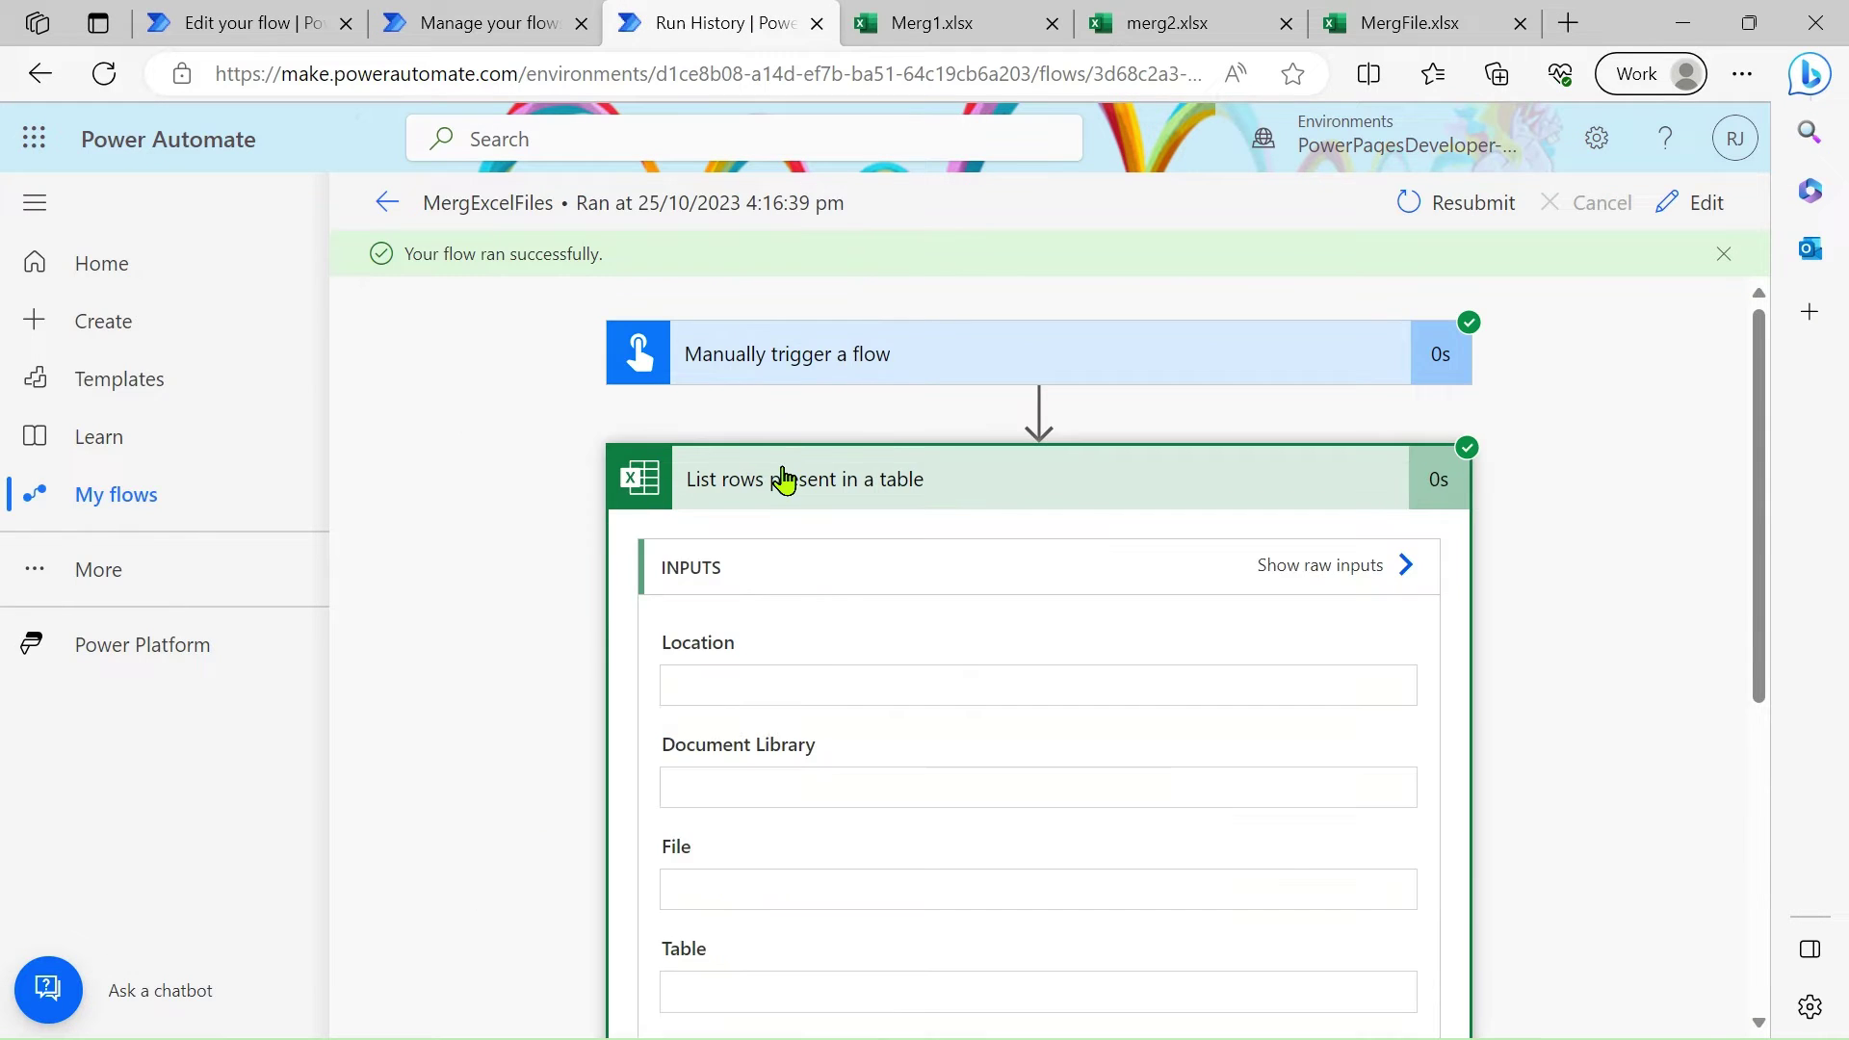
scroll(780, 473, down, 3)
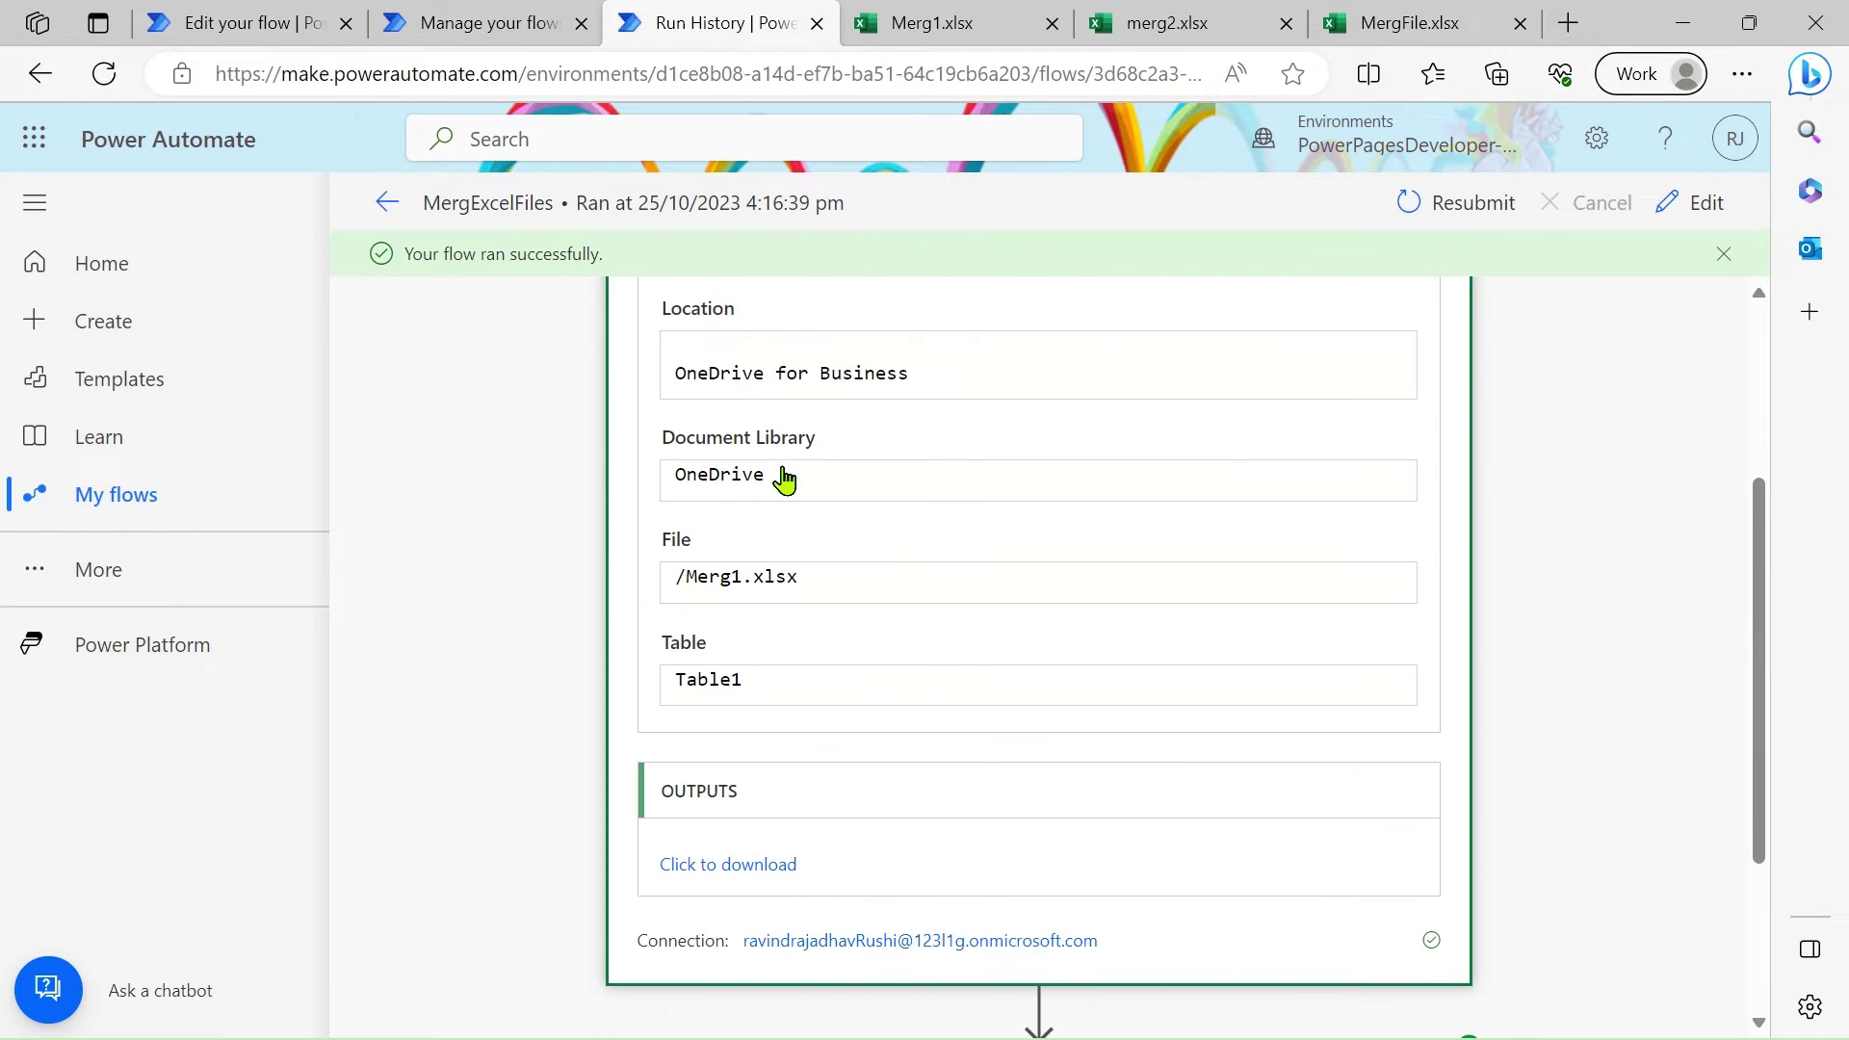
click(761, 865)
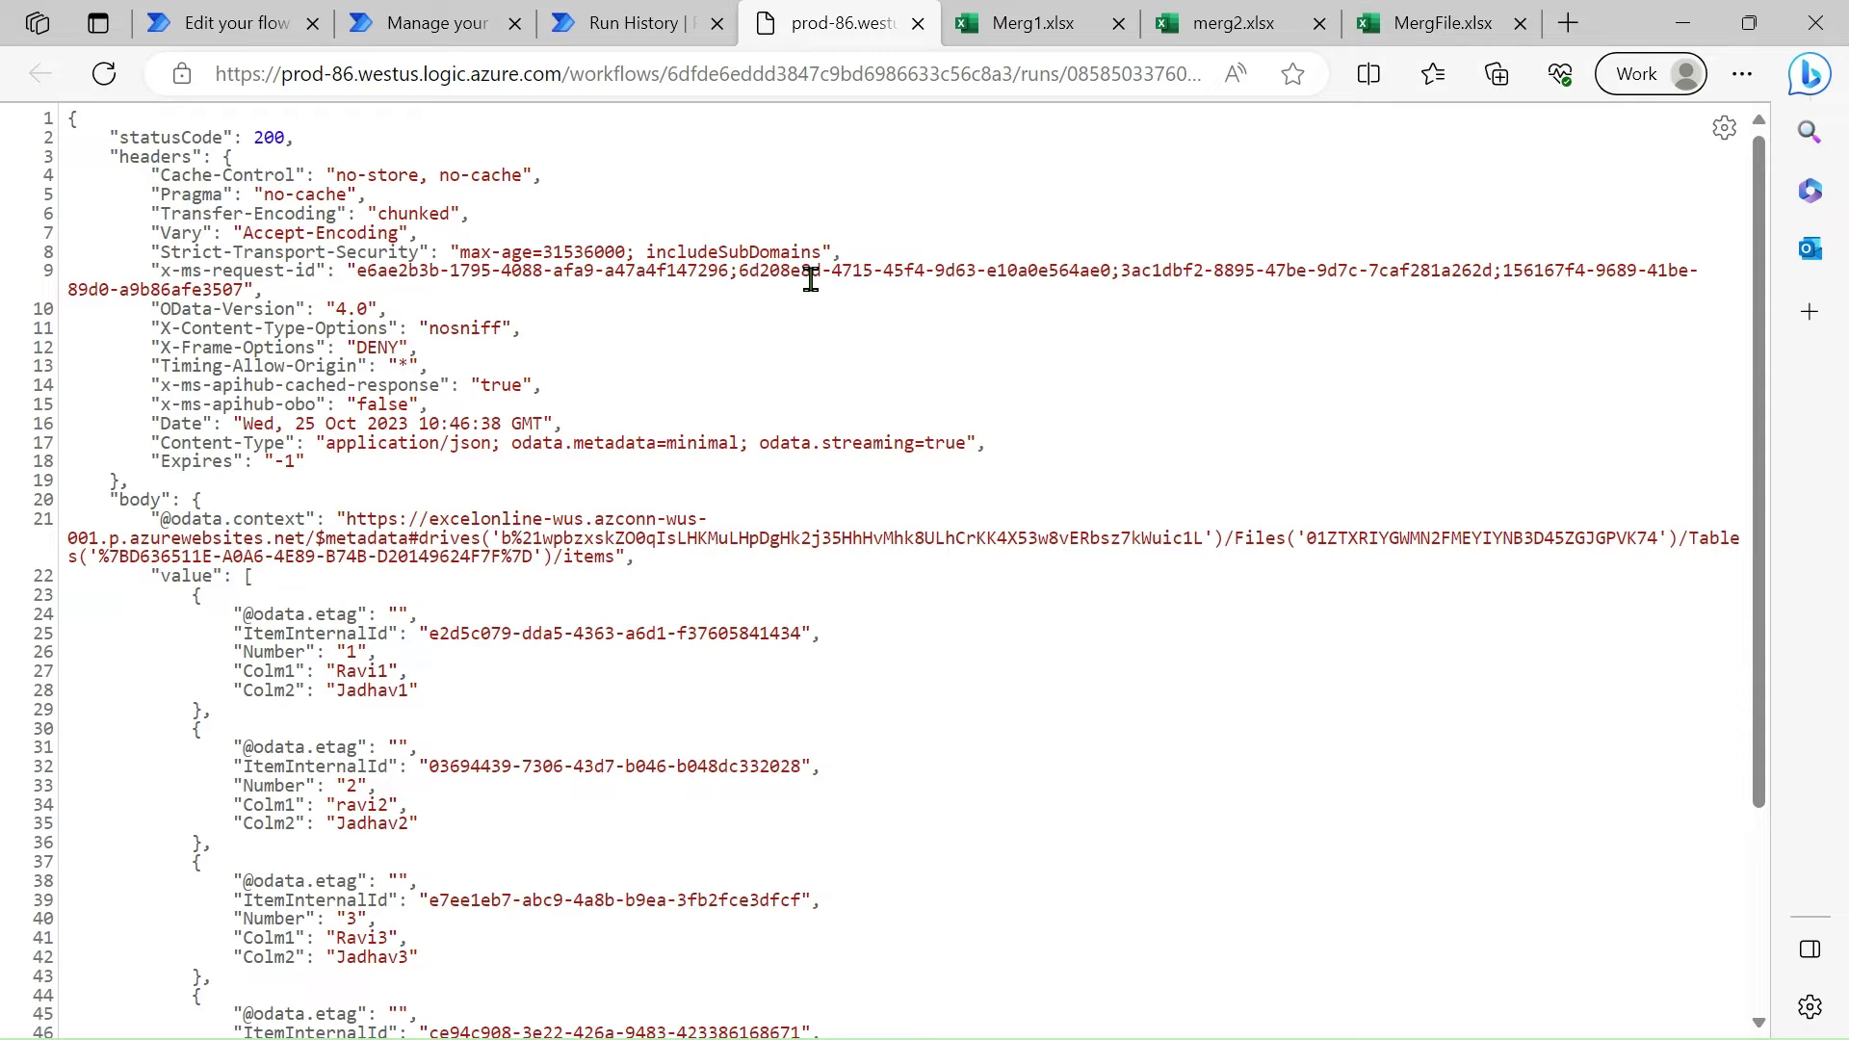
scroll(442, 443, down, 3)
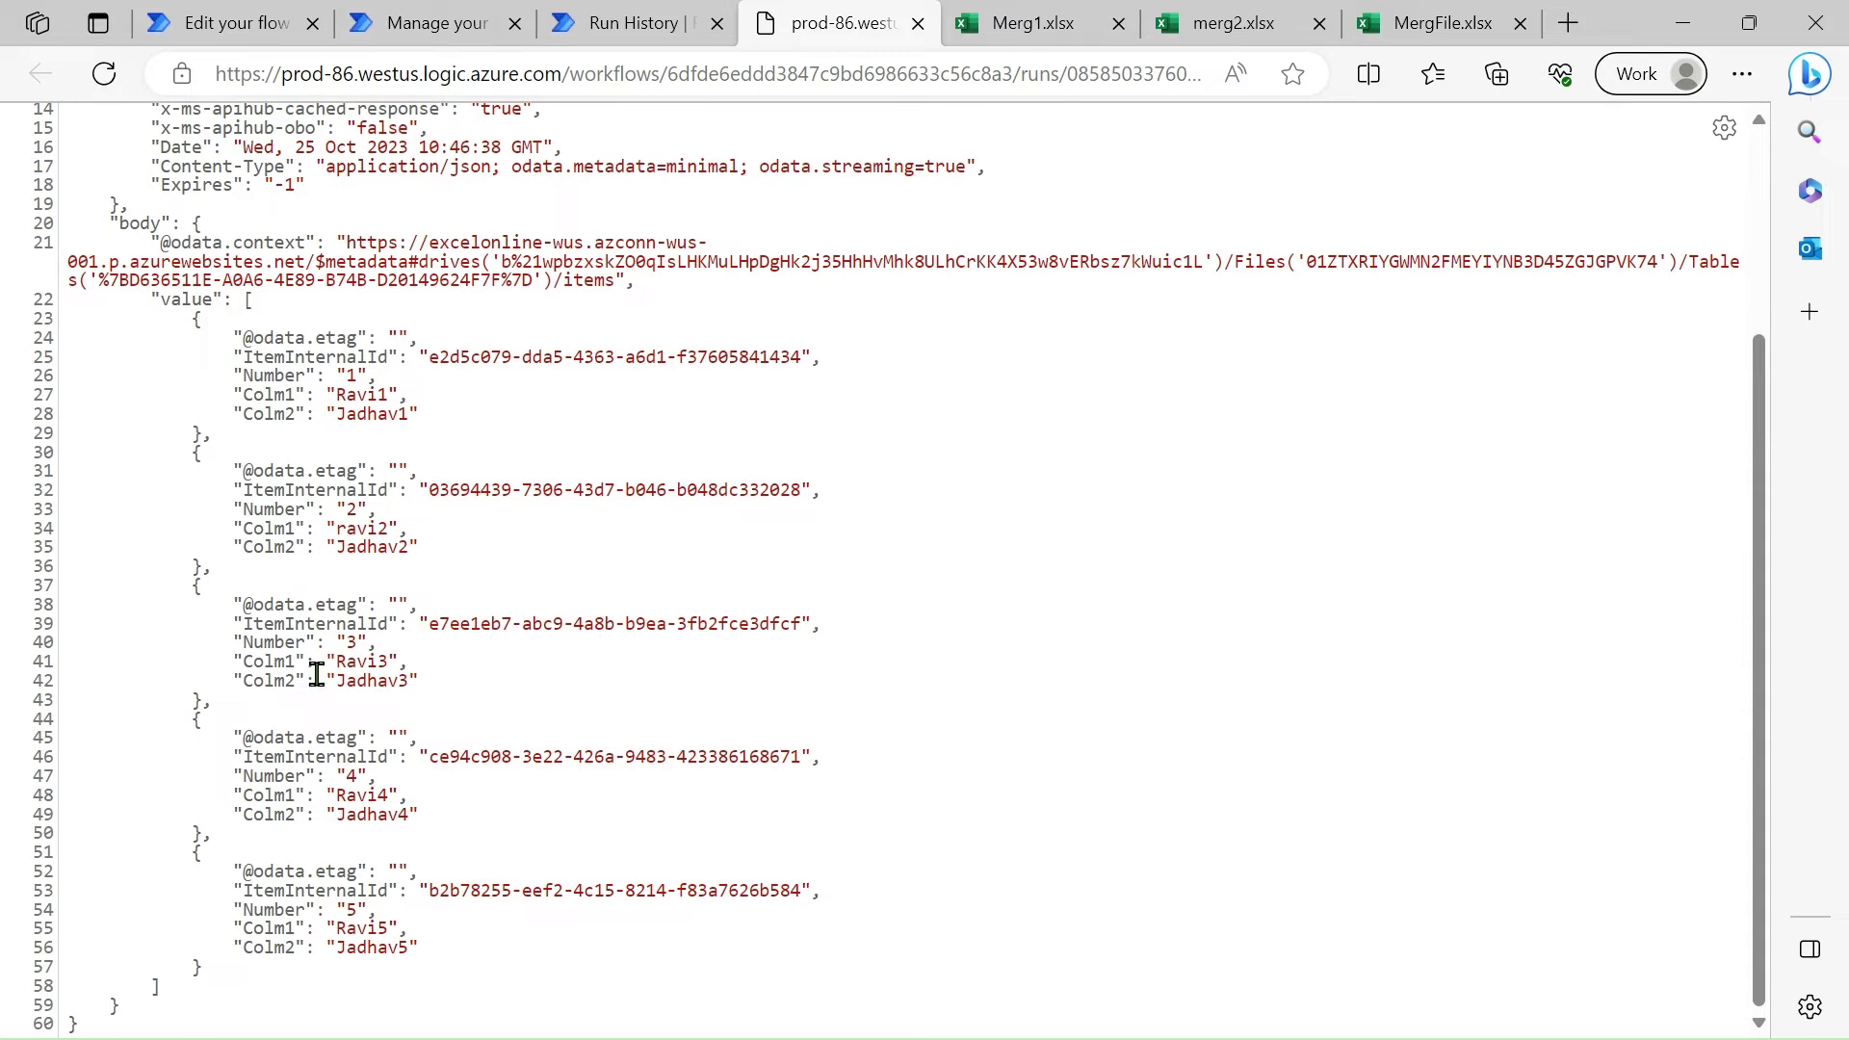
click(953, 19)
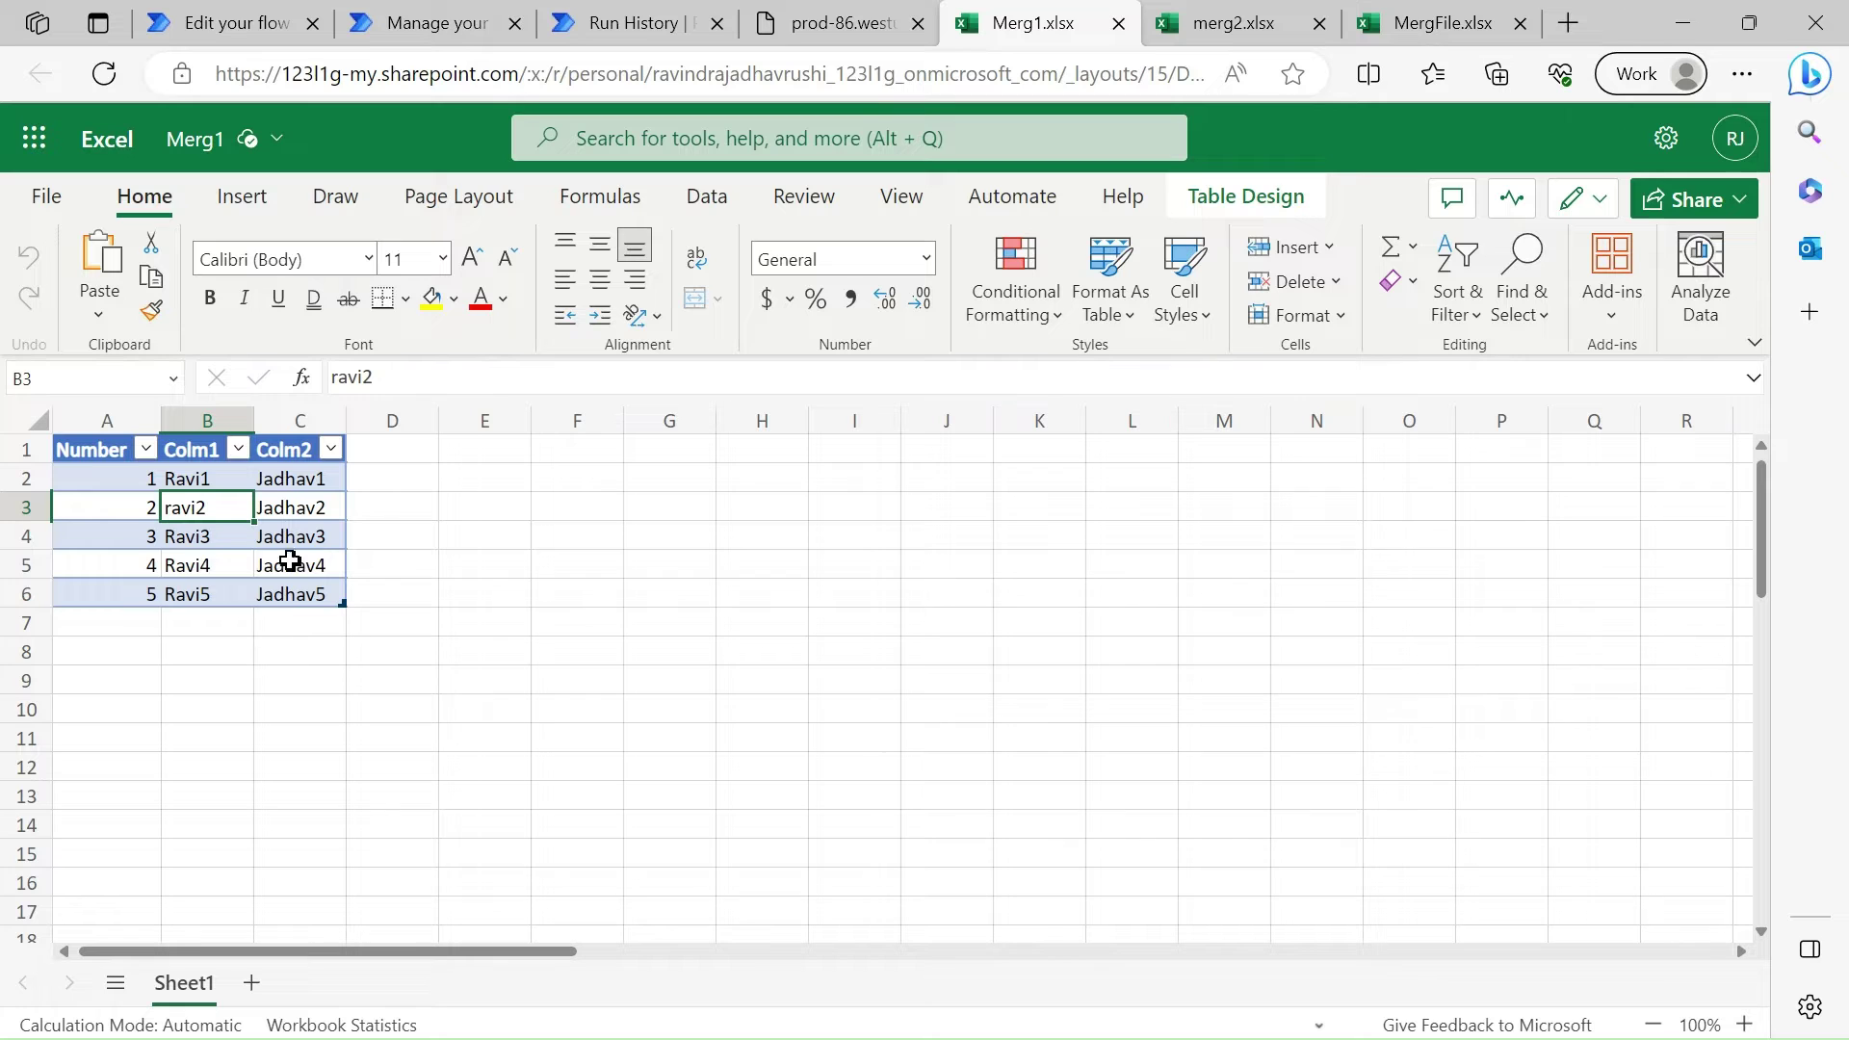
Open the output of "List rows present in a table 2" from the run history and examine its returned rows.
click(452, 19)
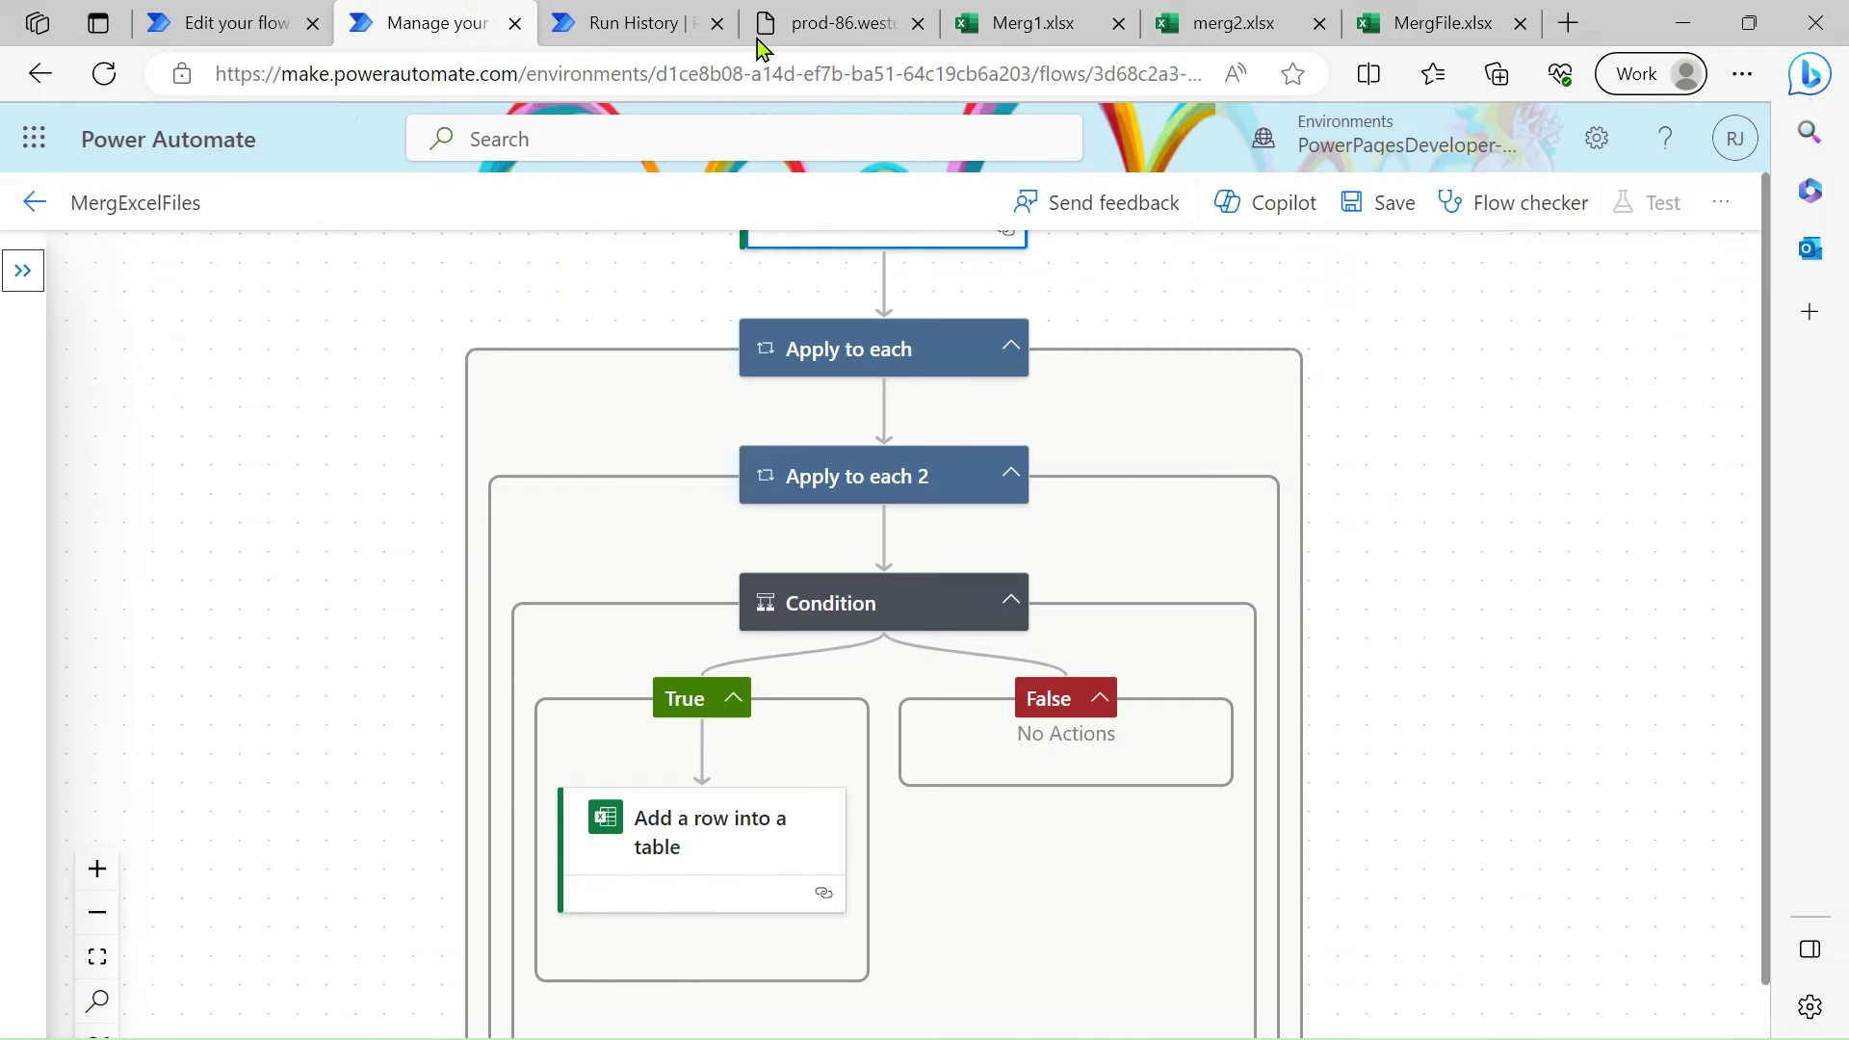
click(231, 19)
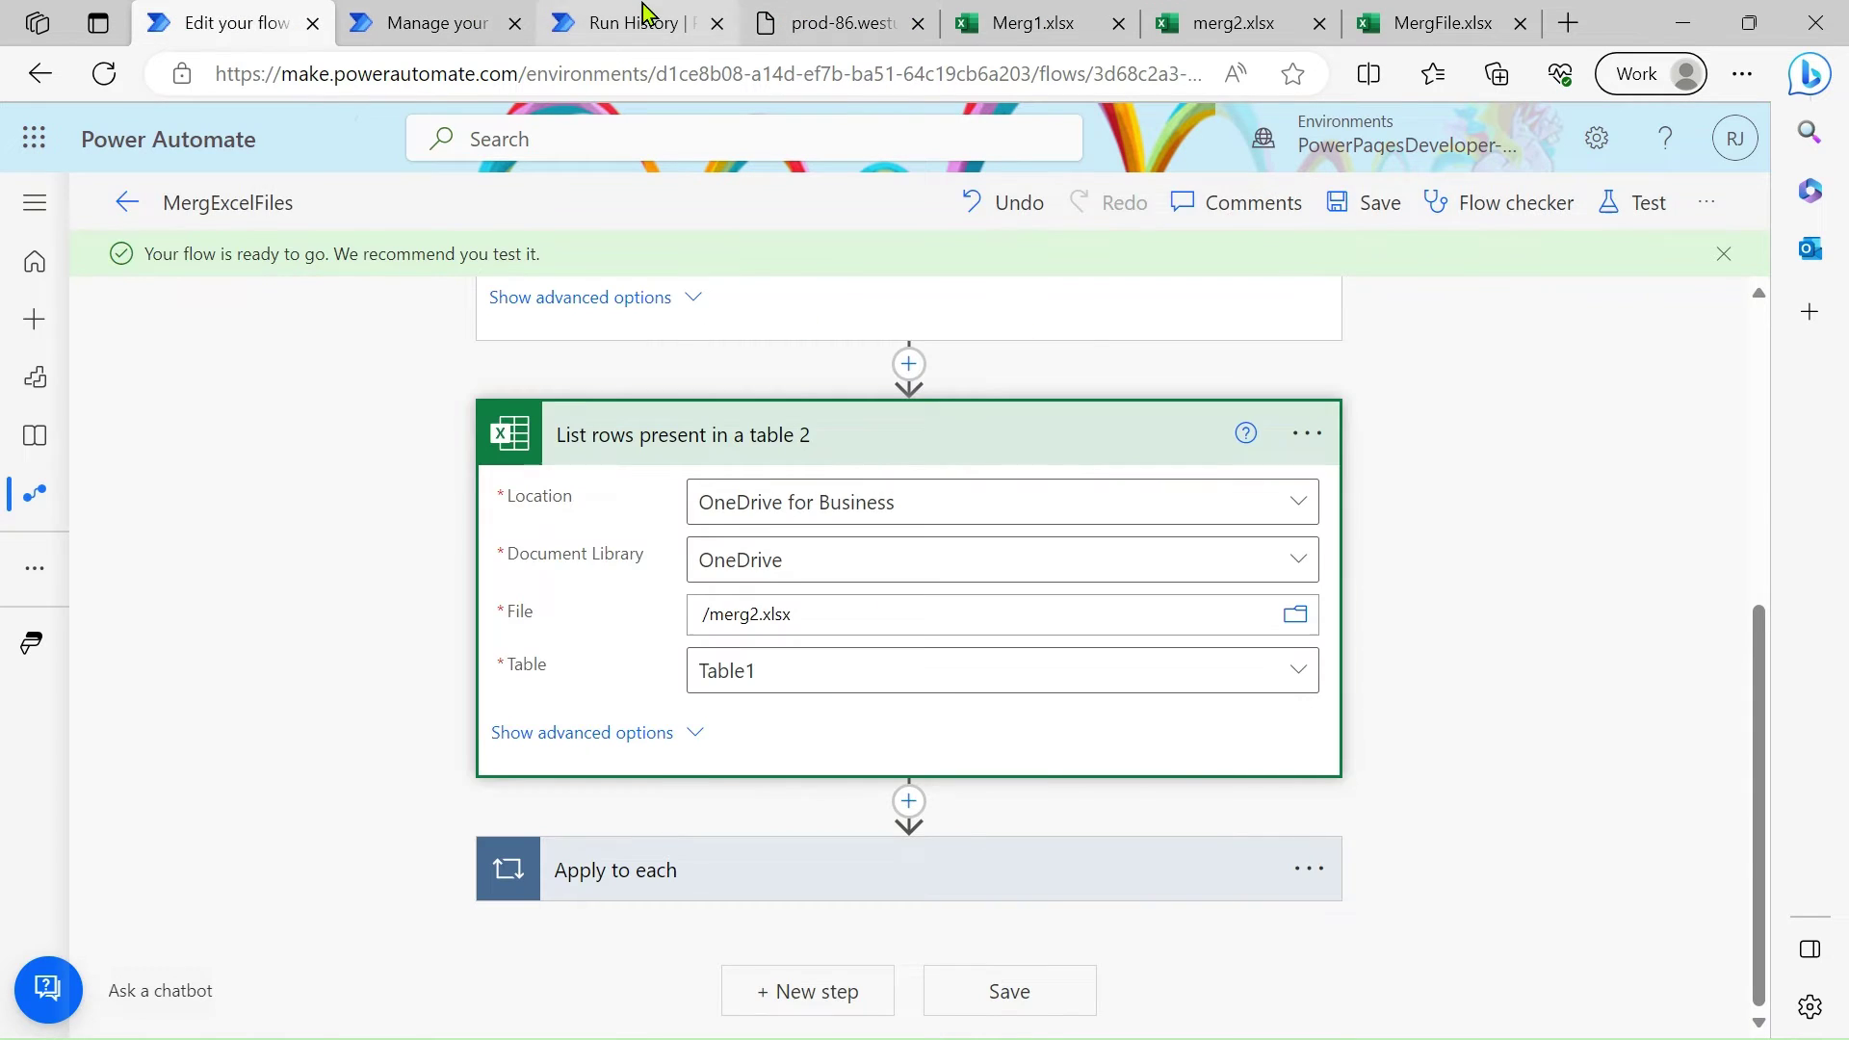
click(644, 19)
scroll(911, 901, down, 3)
click(946, 820)
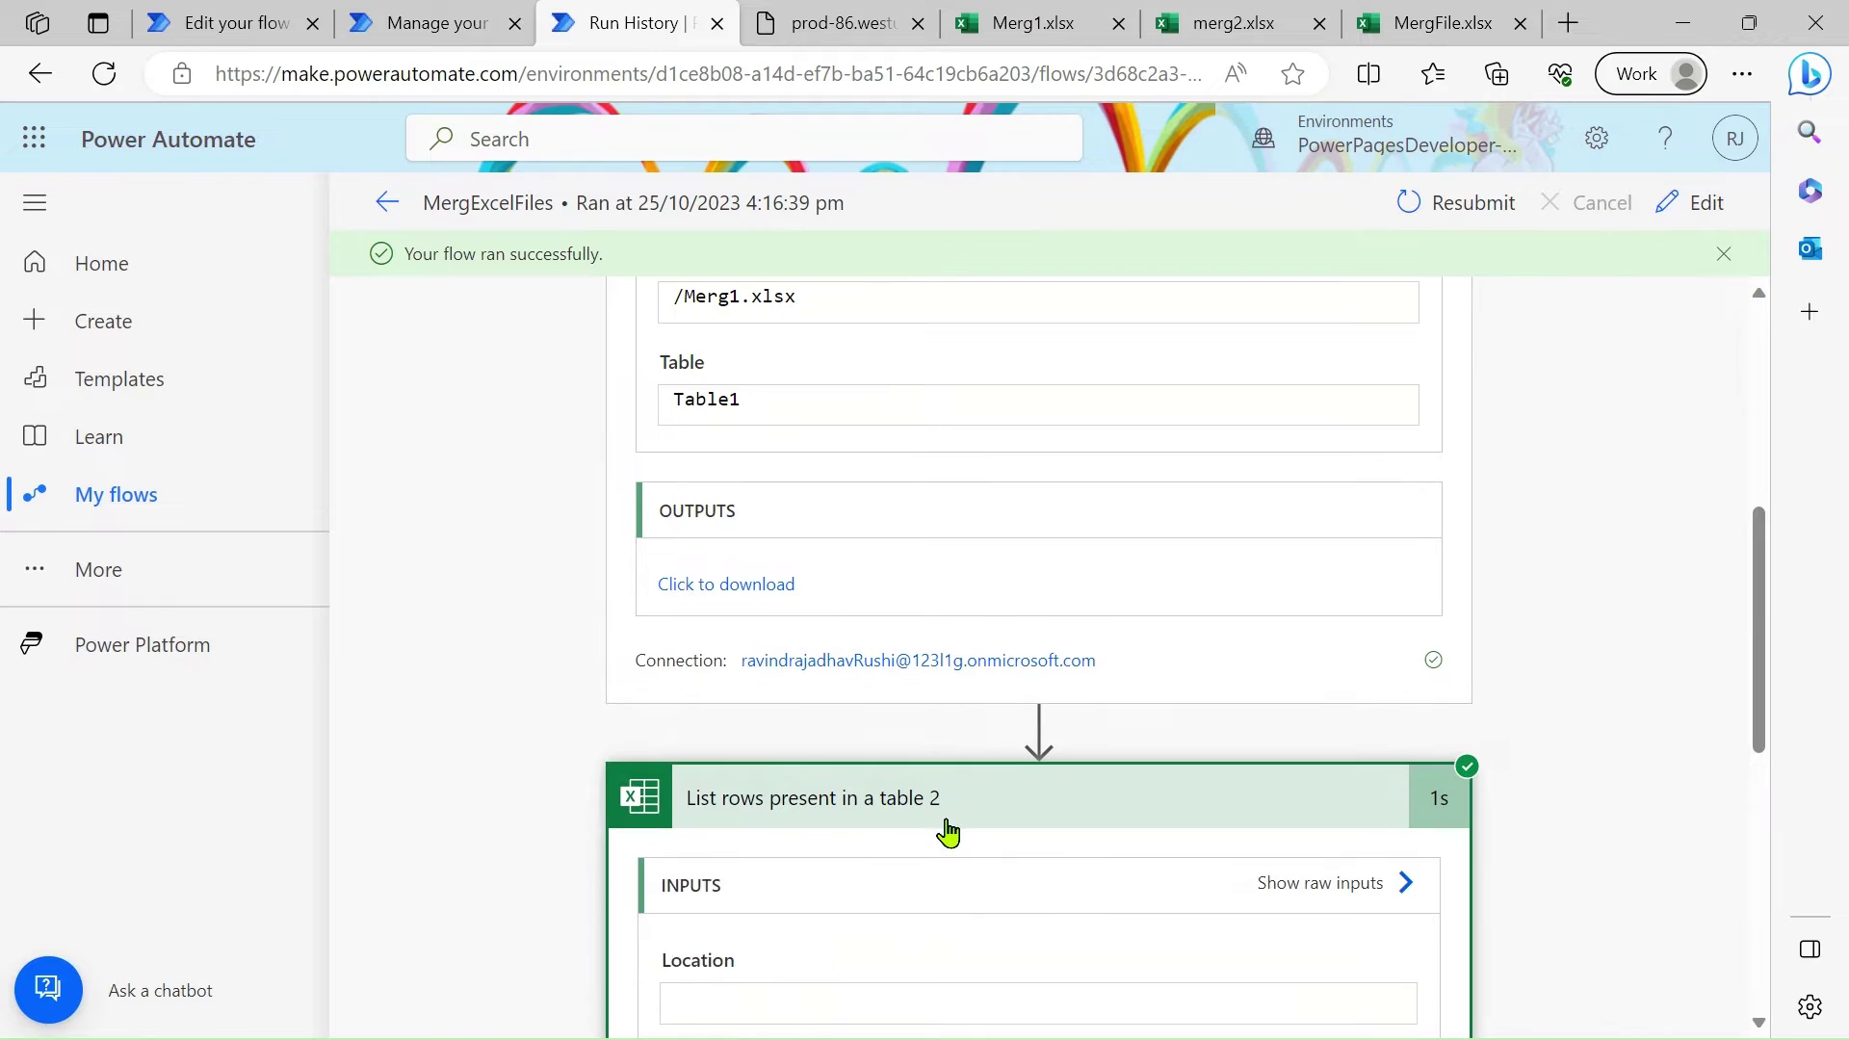
scroll(945, 829, up, 2)
click(766, 731)
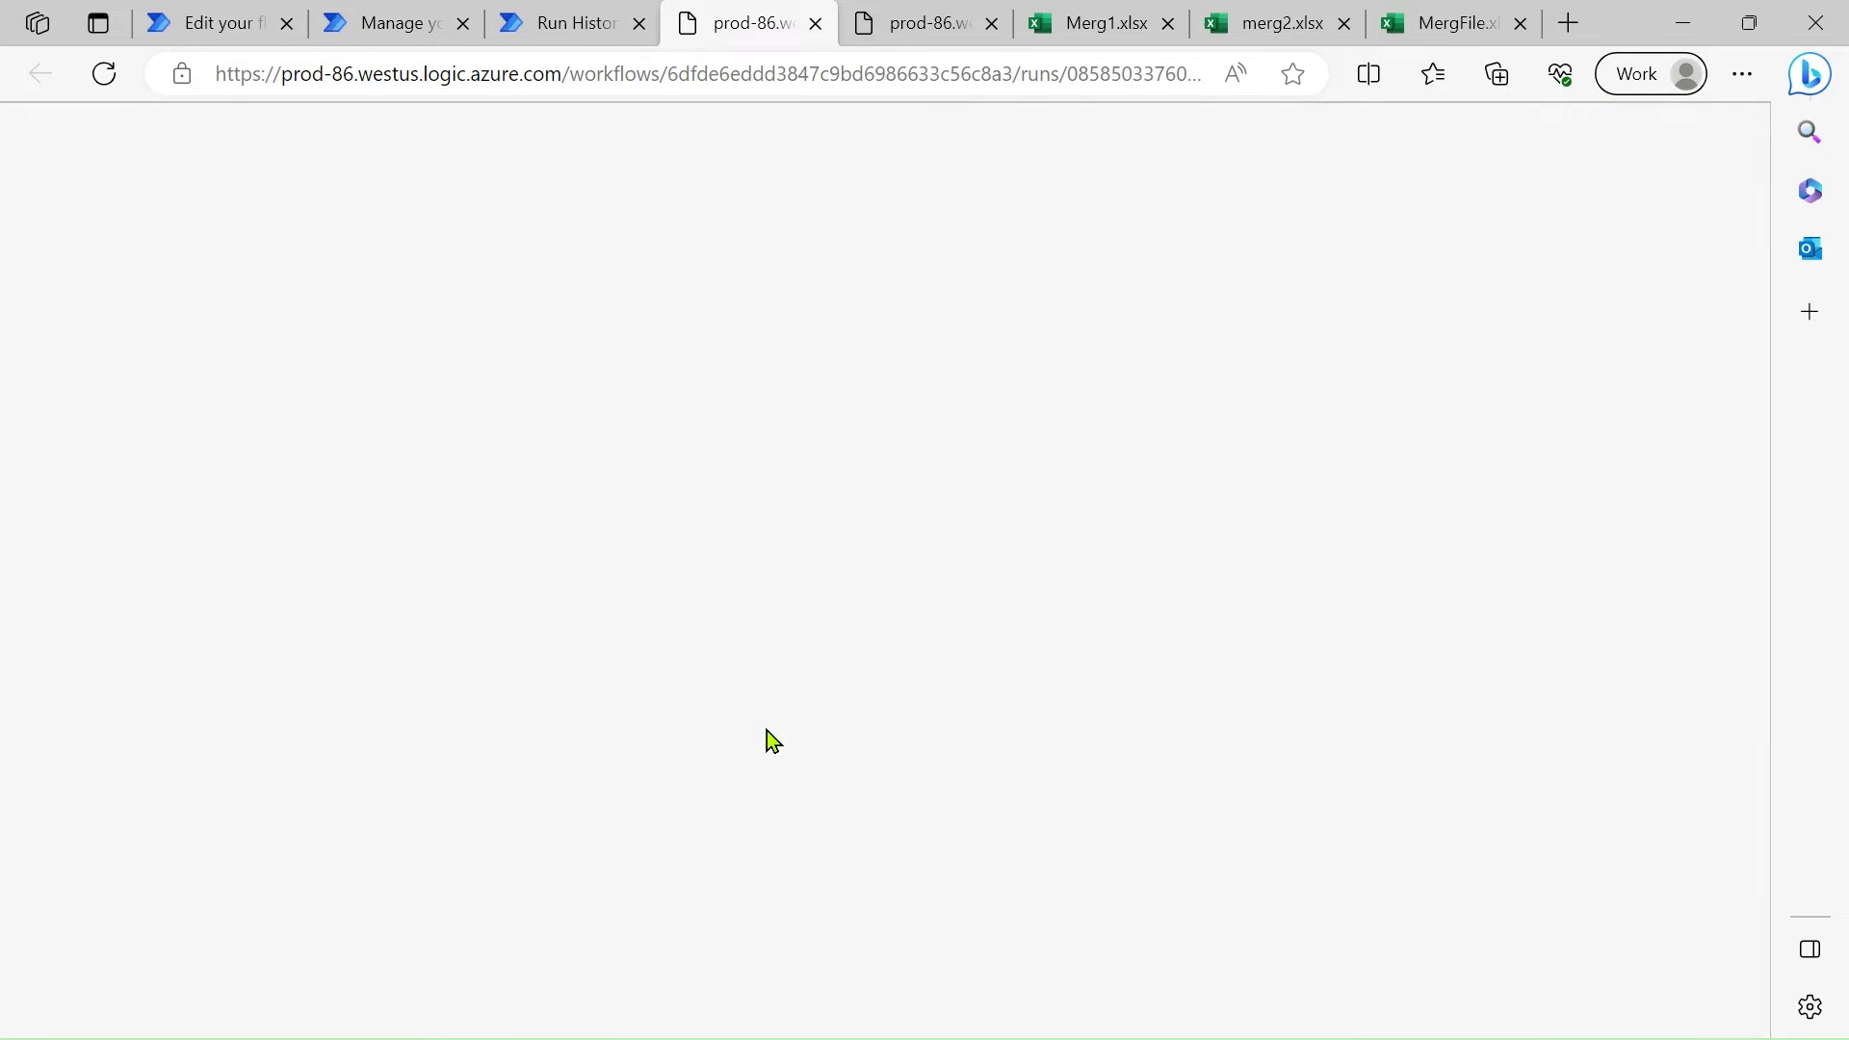
scroll(637, 742, down, 3)
scroll(637, 742, up, 1)
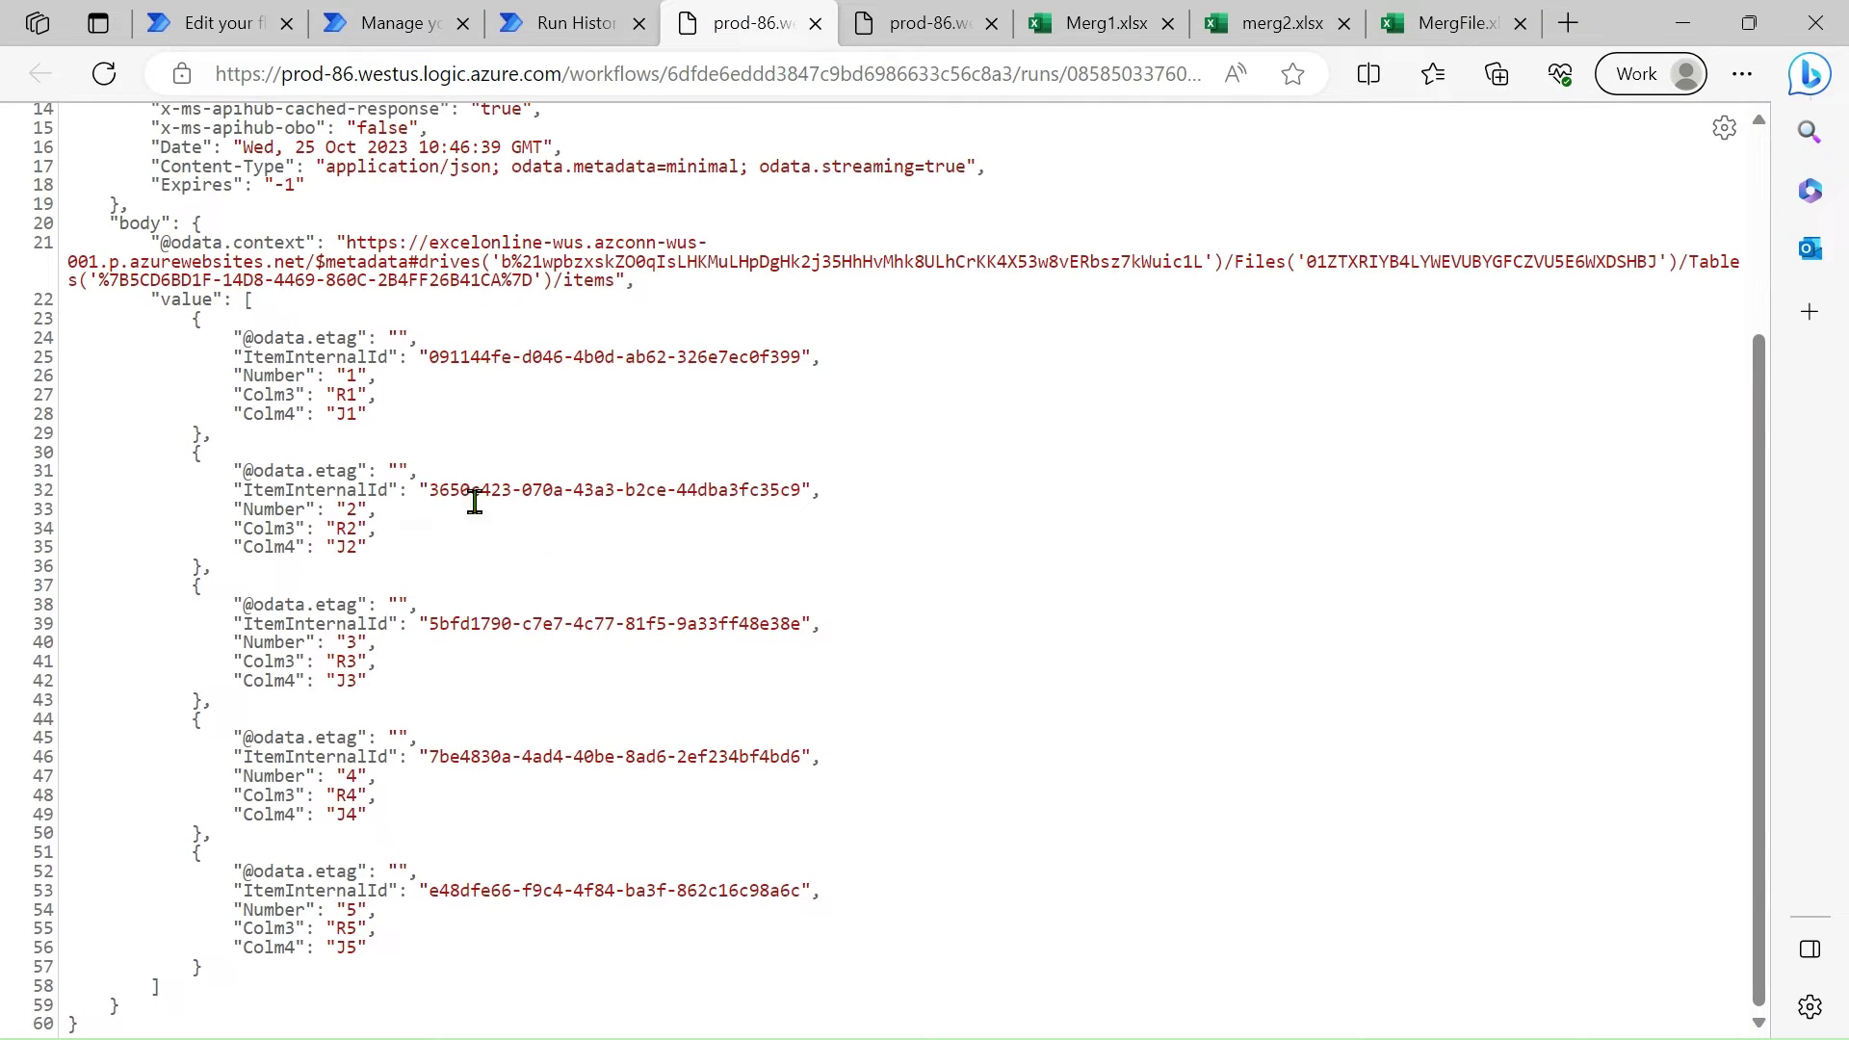
Compare the first row's Number field in the JSON outputs of the second and first list-rows actions.
drag(239, 375, 351, 382)
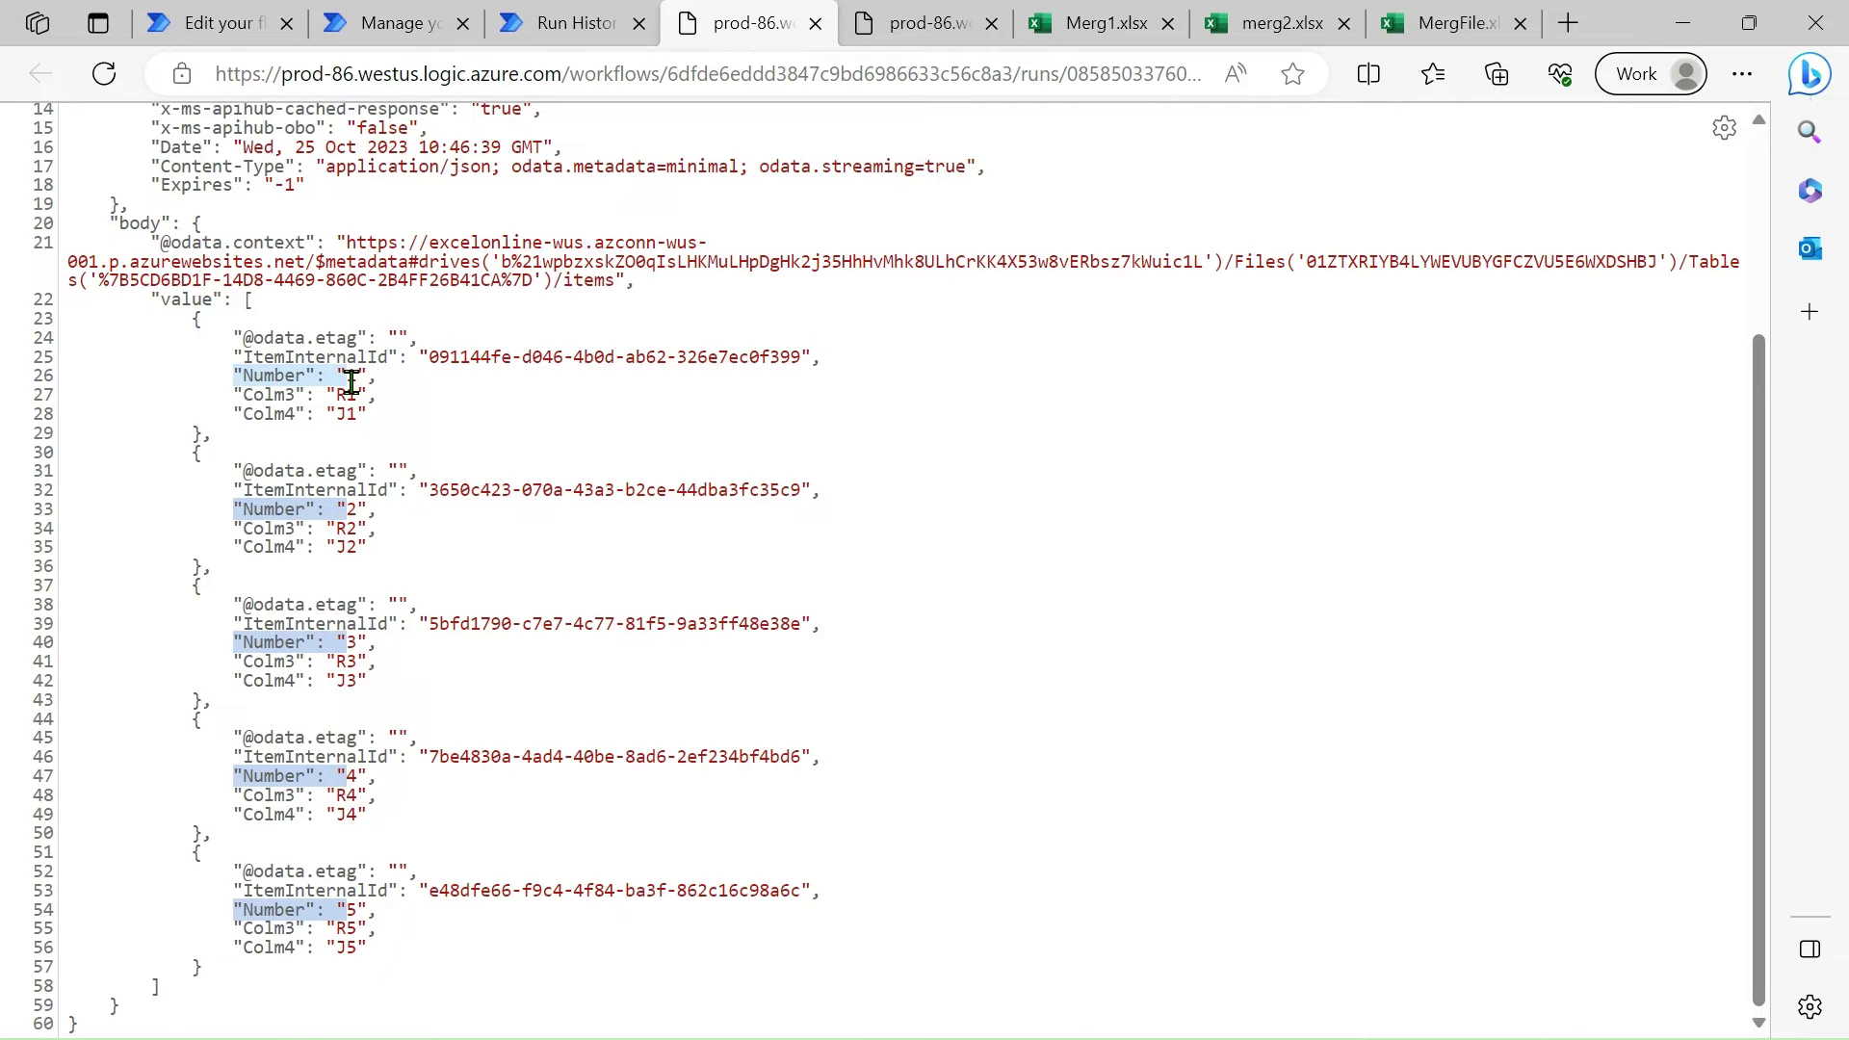
click(375, 380)
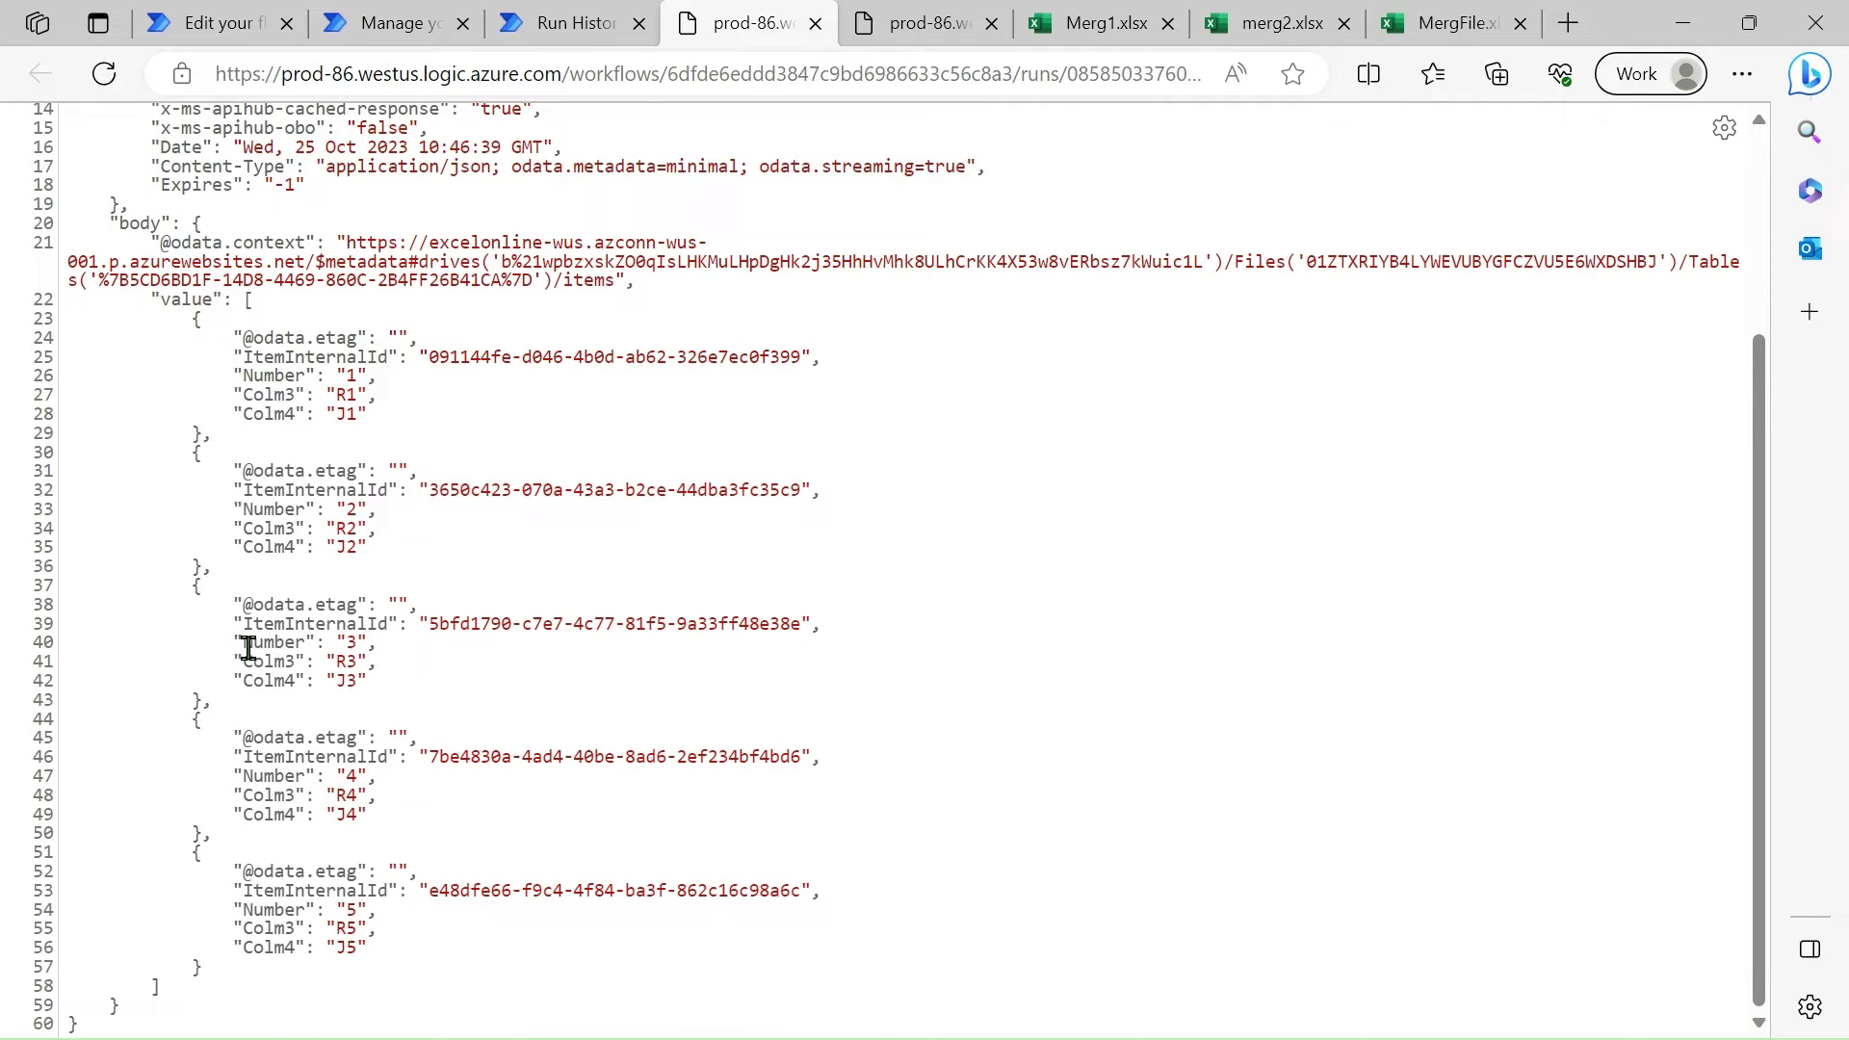
click(923, 18)
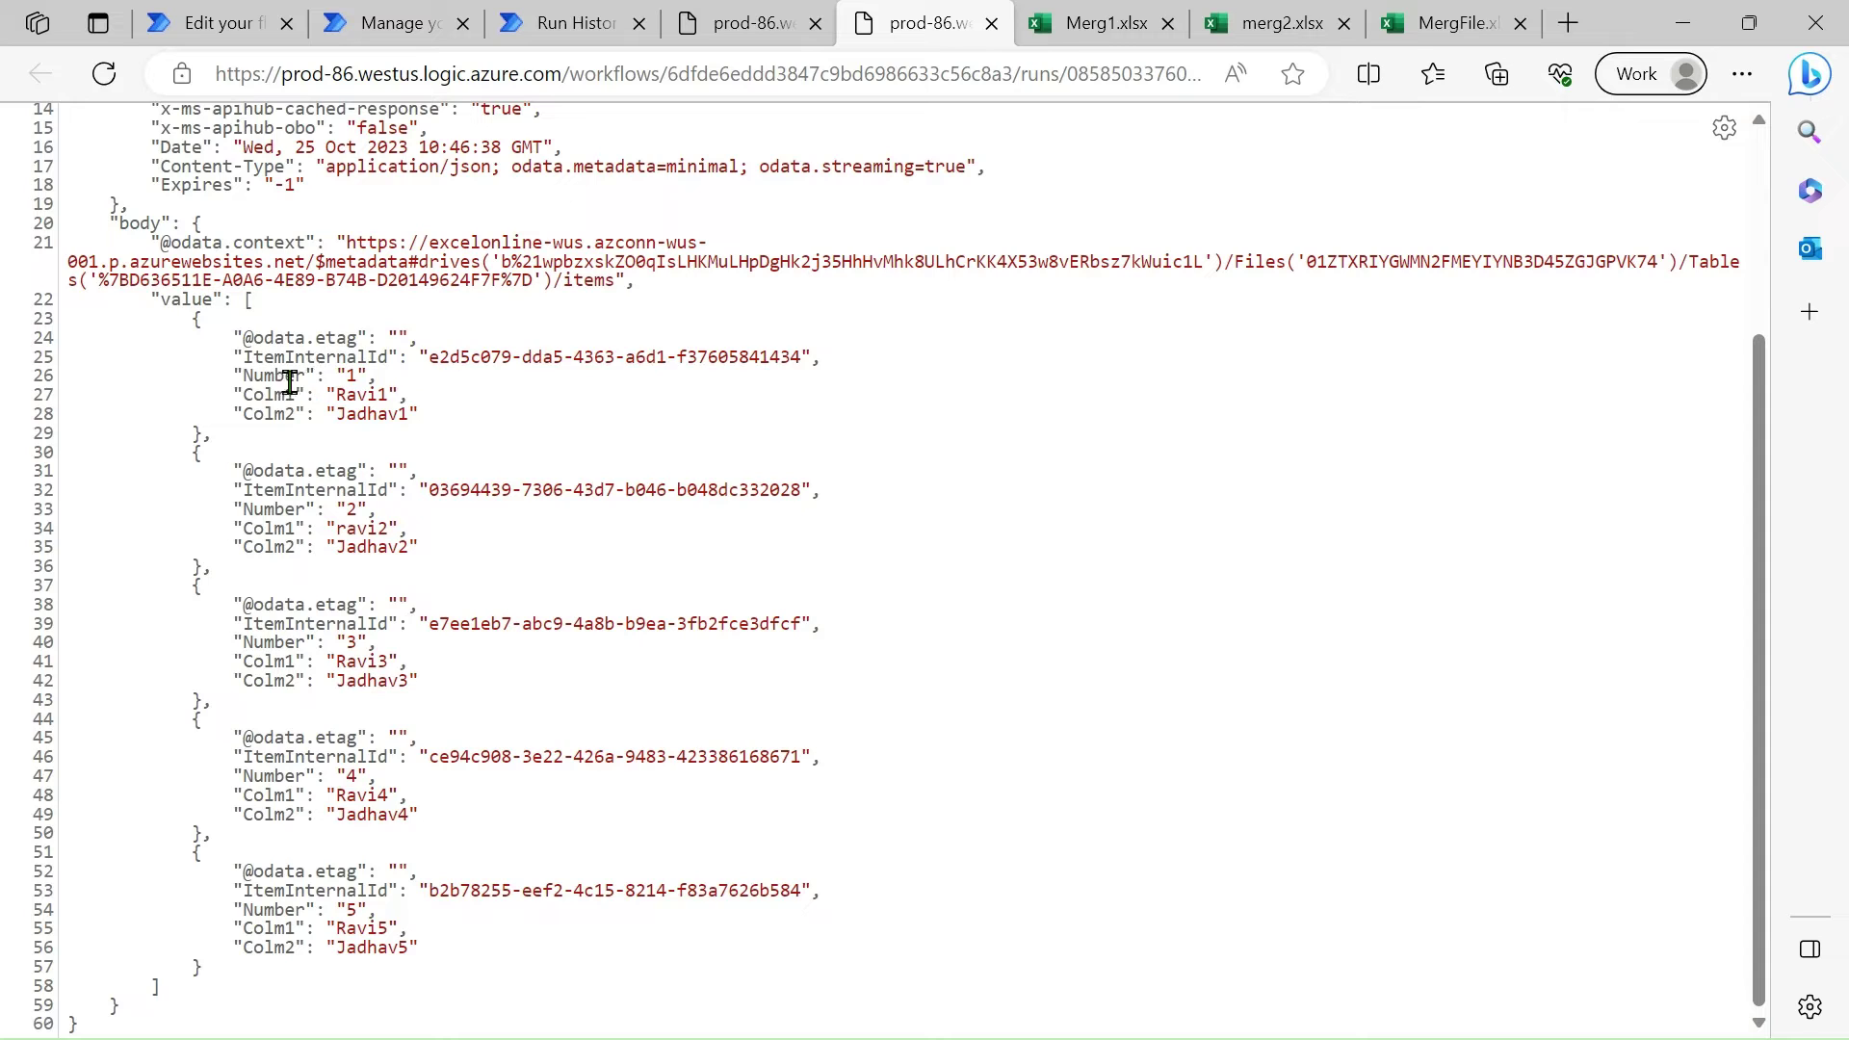
drag(224, 376, 393, 378)
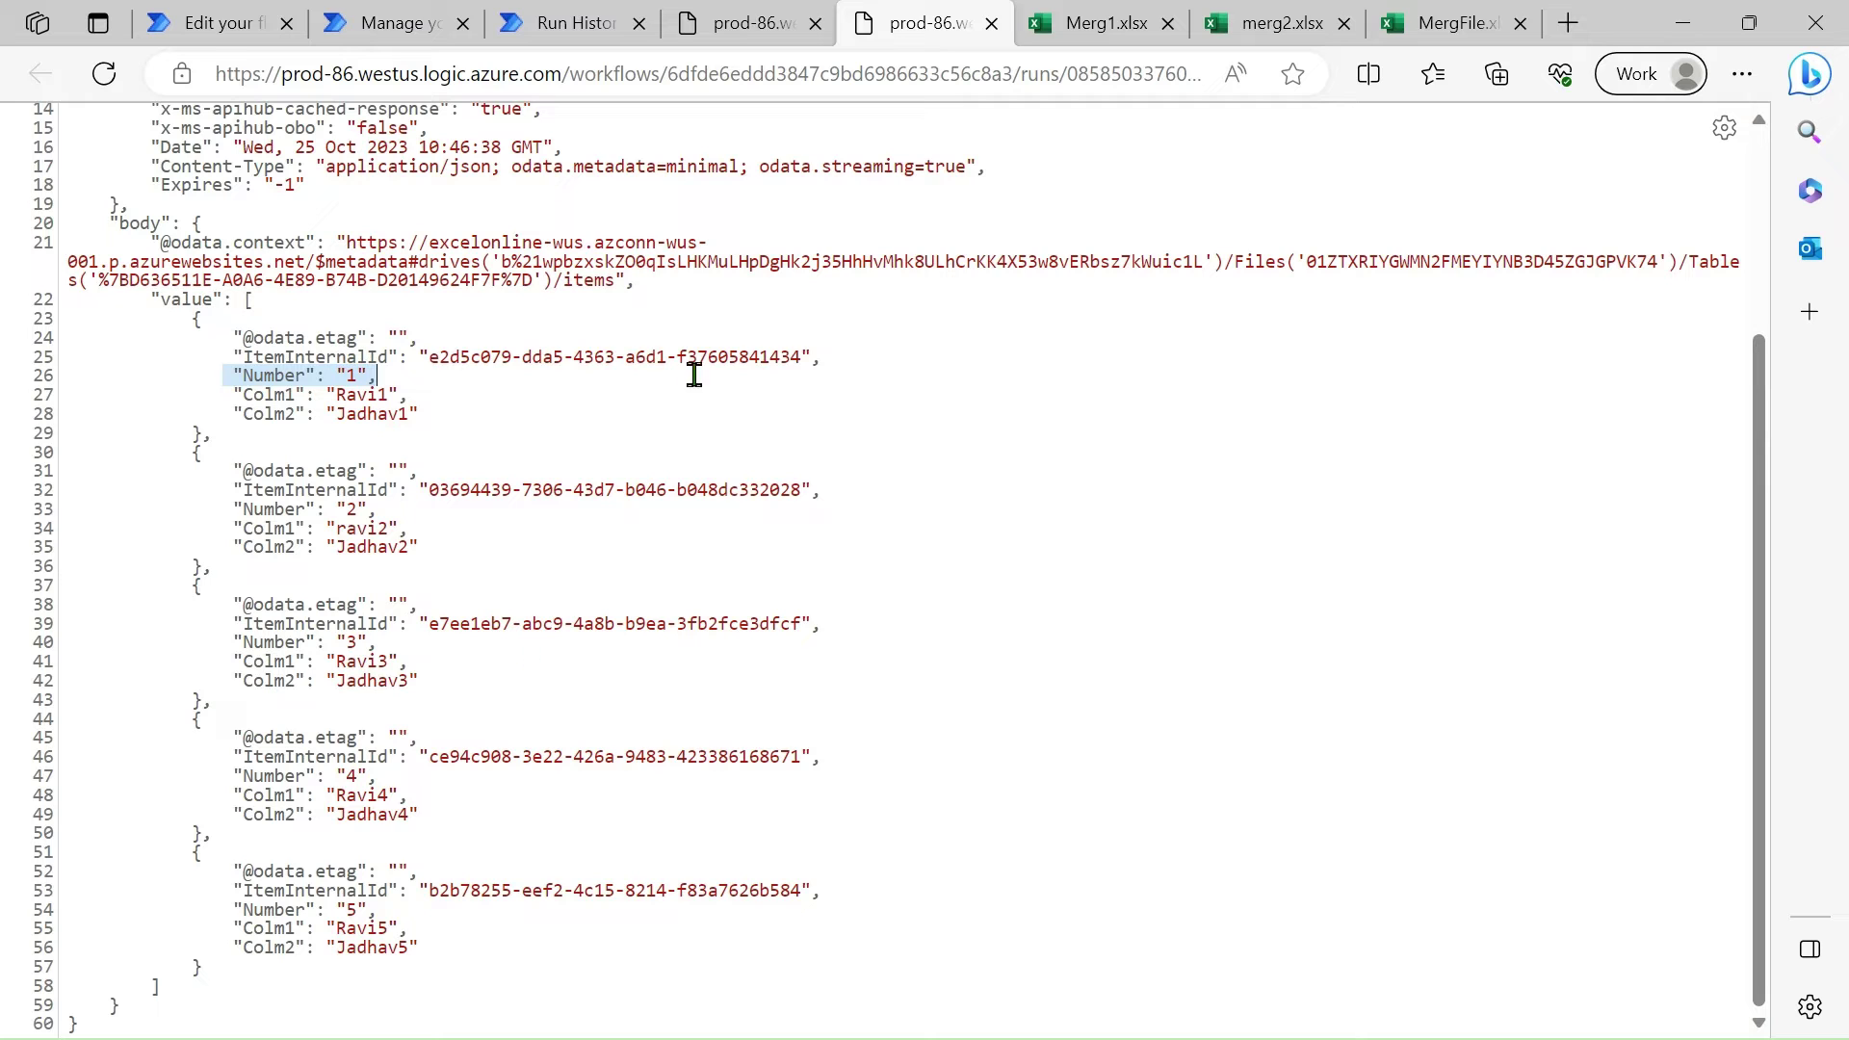
Expand the Apply to each loop below the list-rows actions and compare its nested loops and condition with the new designer view.
click(749, 27)
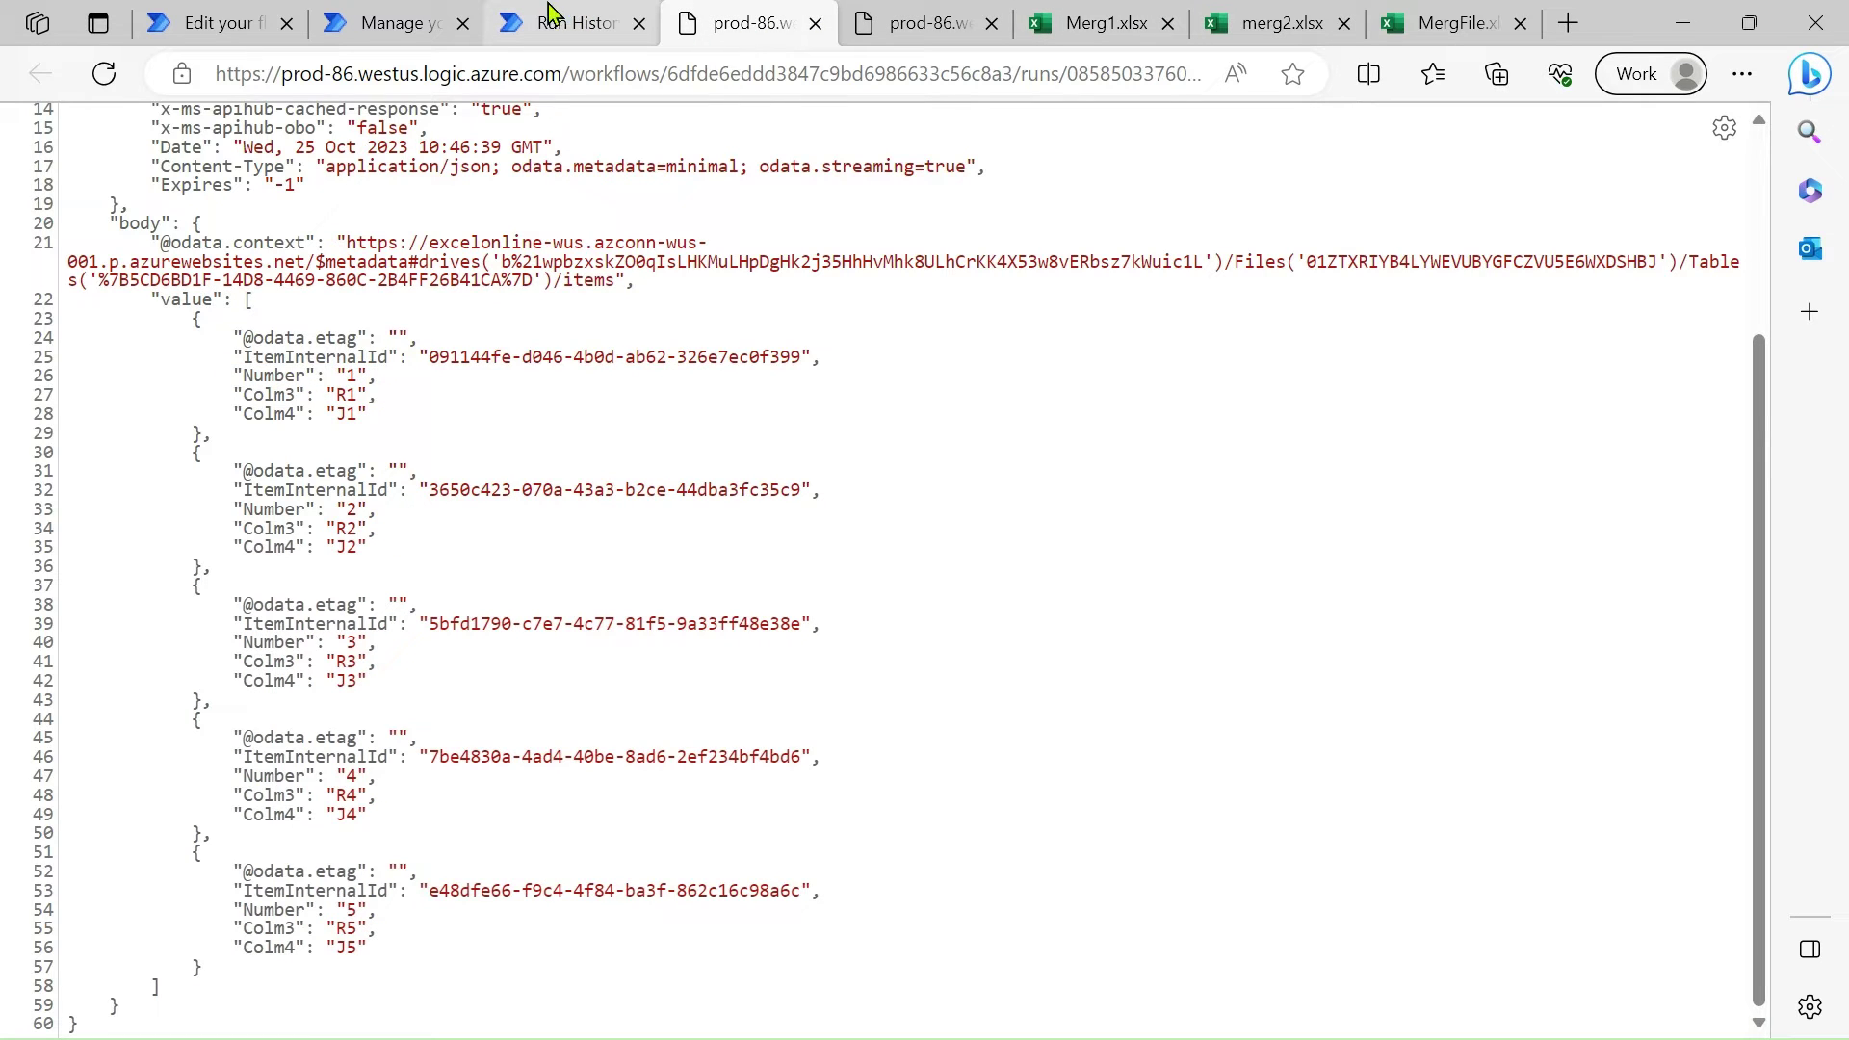
click(382, 14)
click(212, 14)
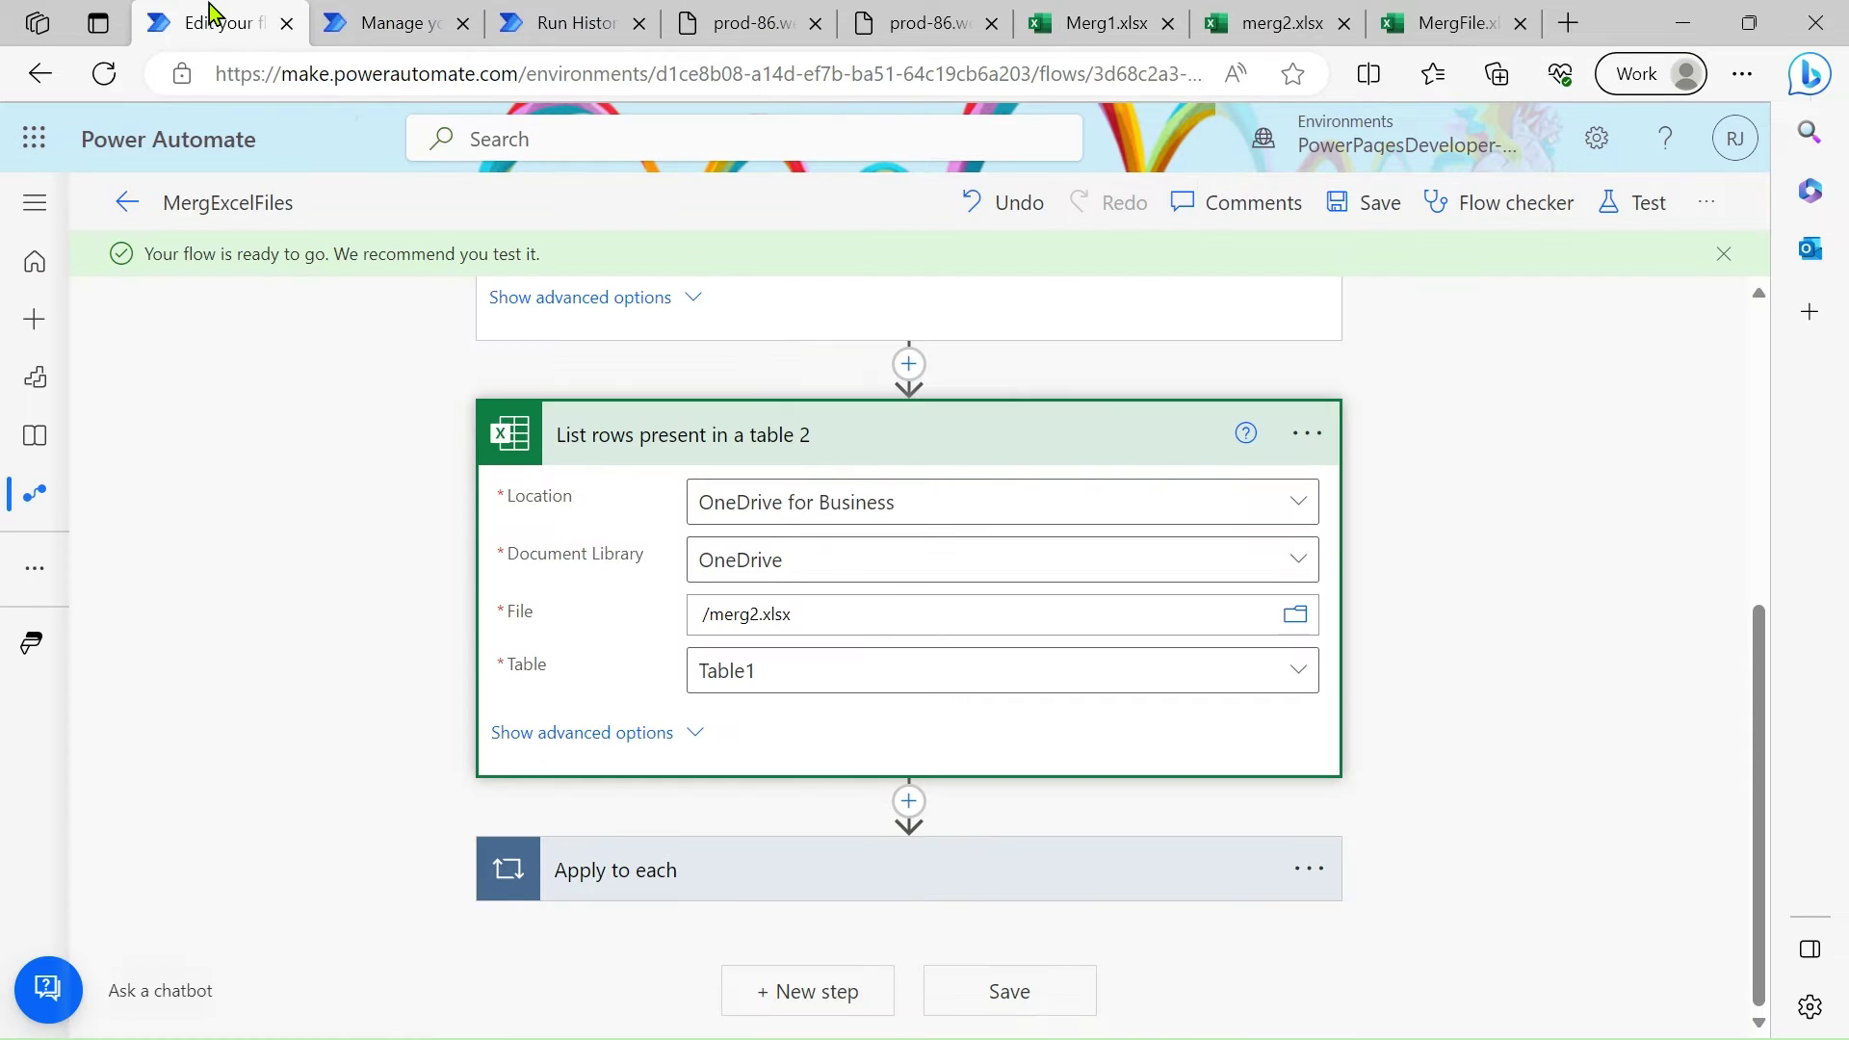
click(833, 872)
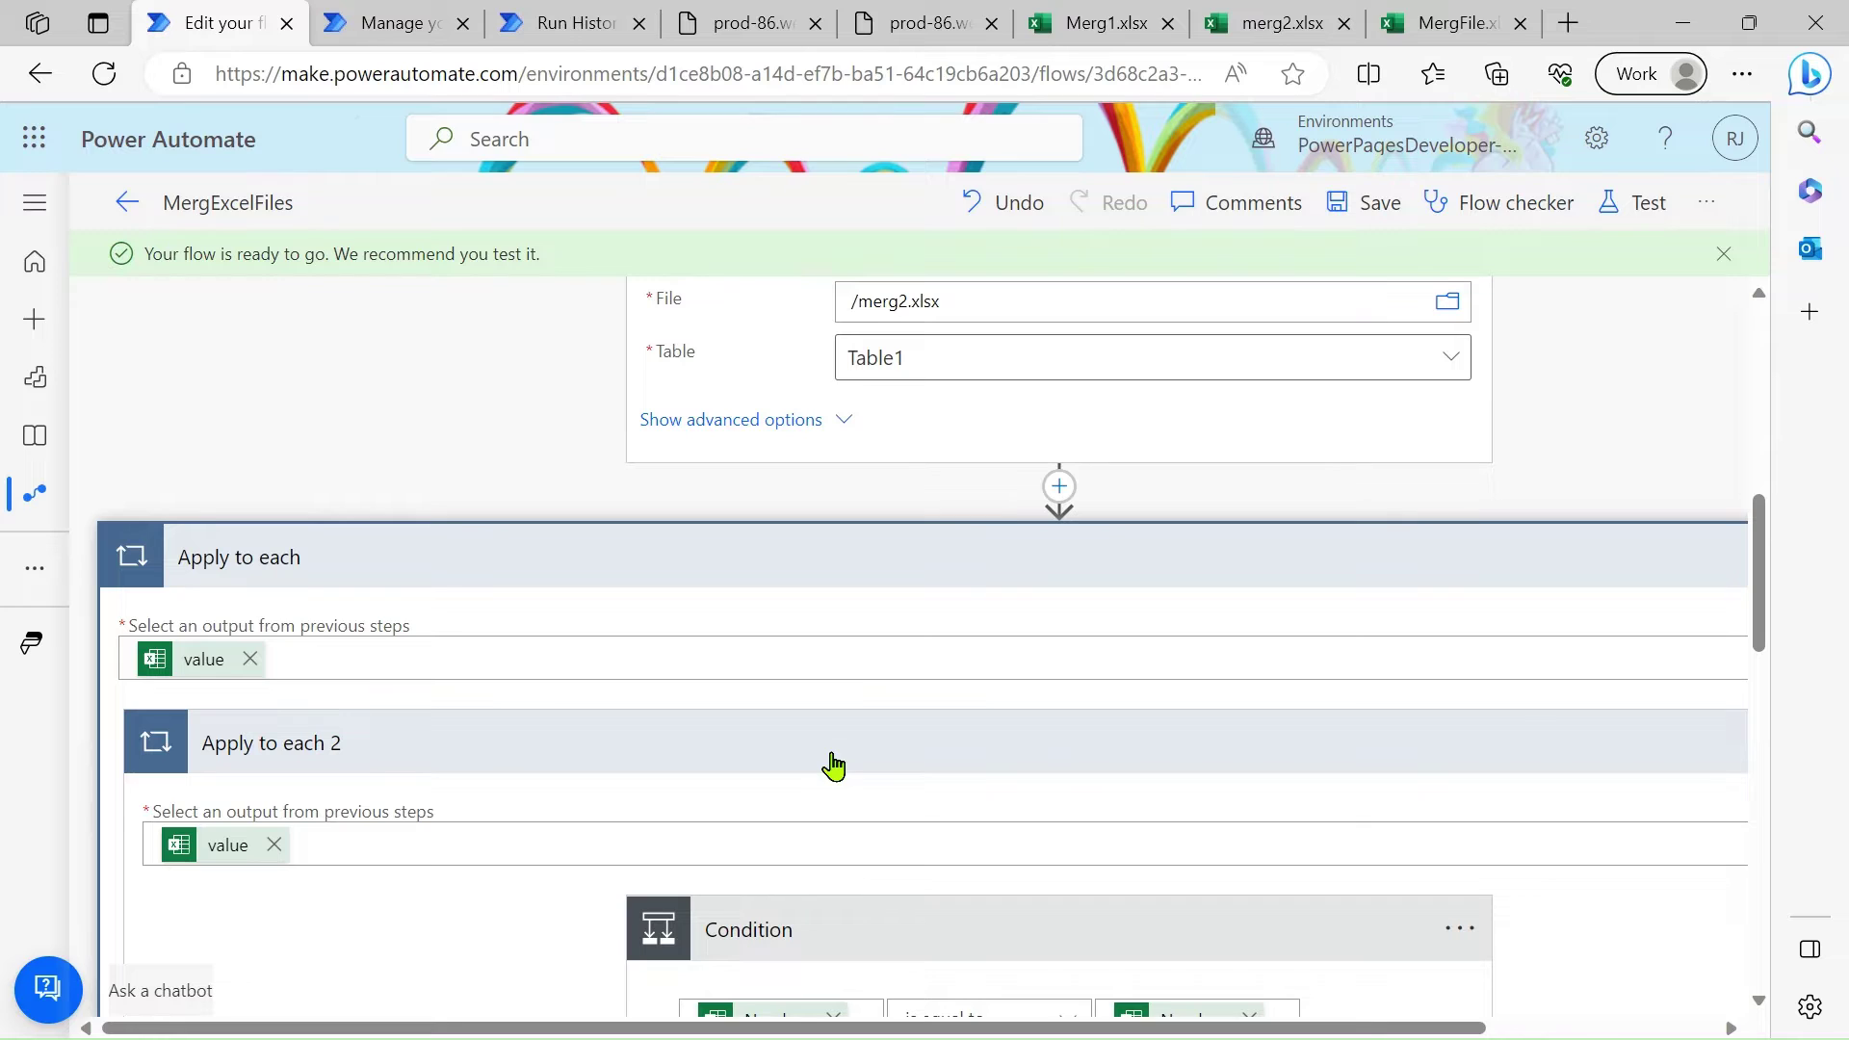
click(561, 24)
click(392, 12)
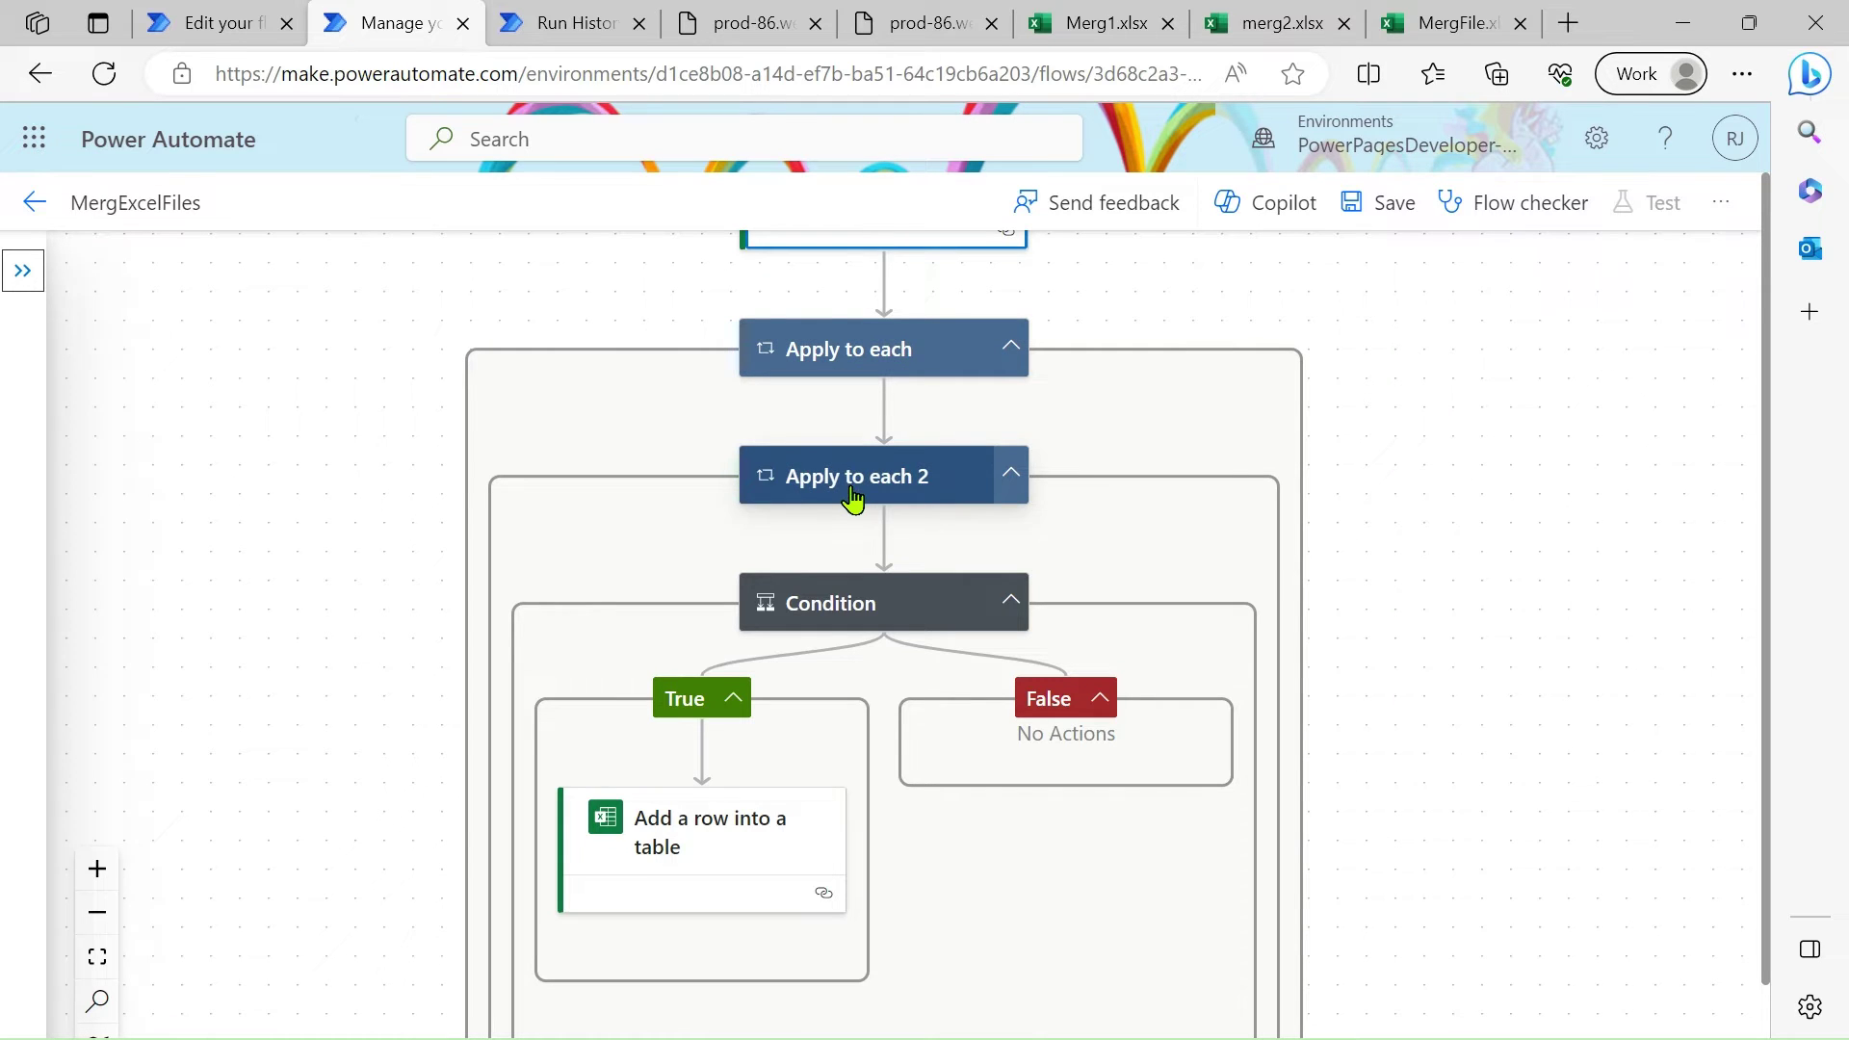
click(252, 14)
scroll(1040, 554, up, 3)
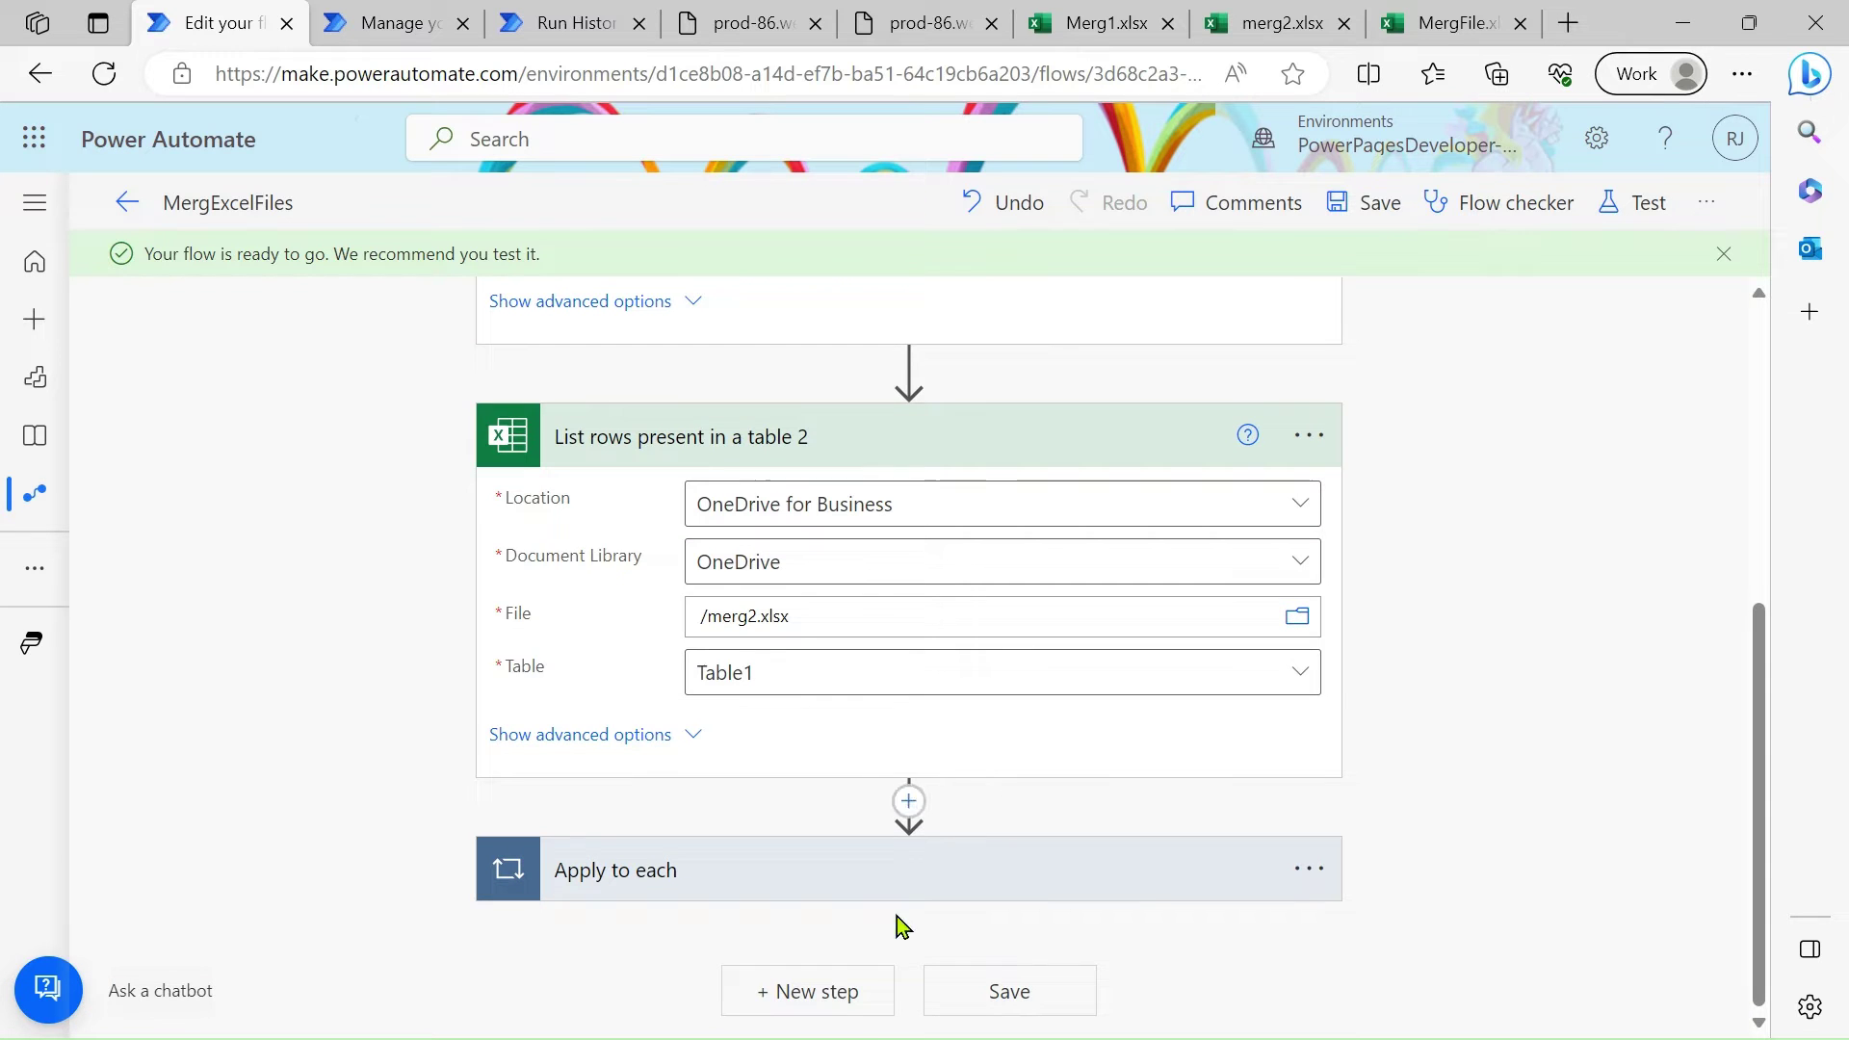
Add the Excel Online (Business) action "Add a row into a table" as a new step at the end of the flow.
click(858, 991)
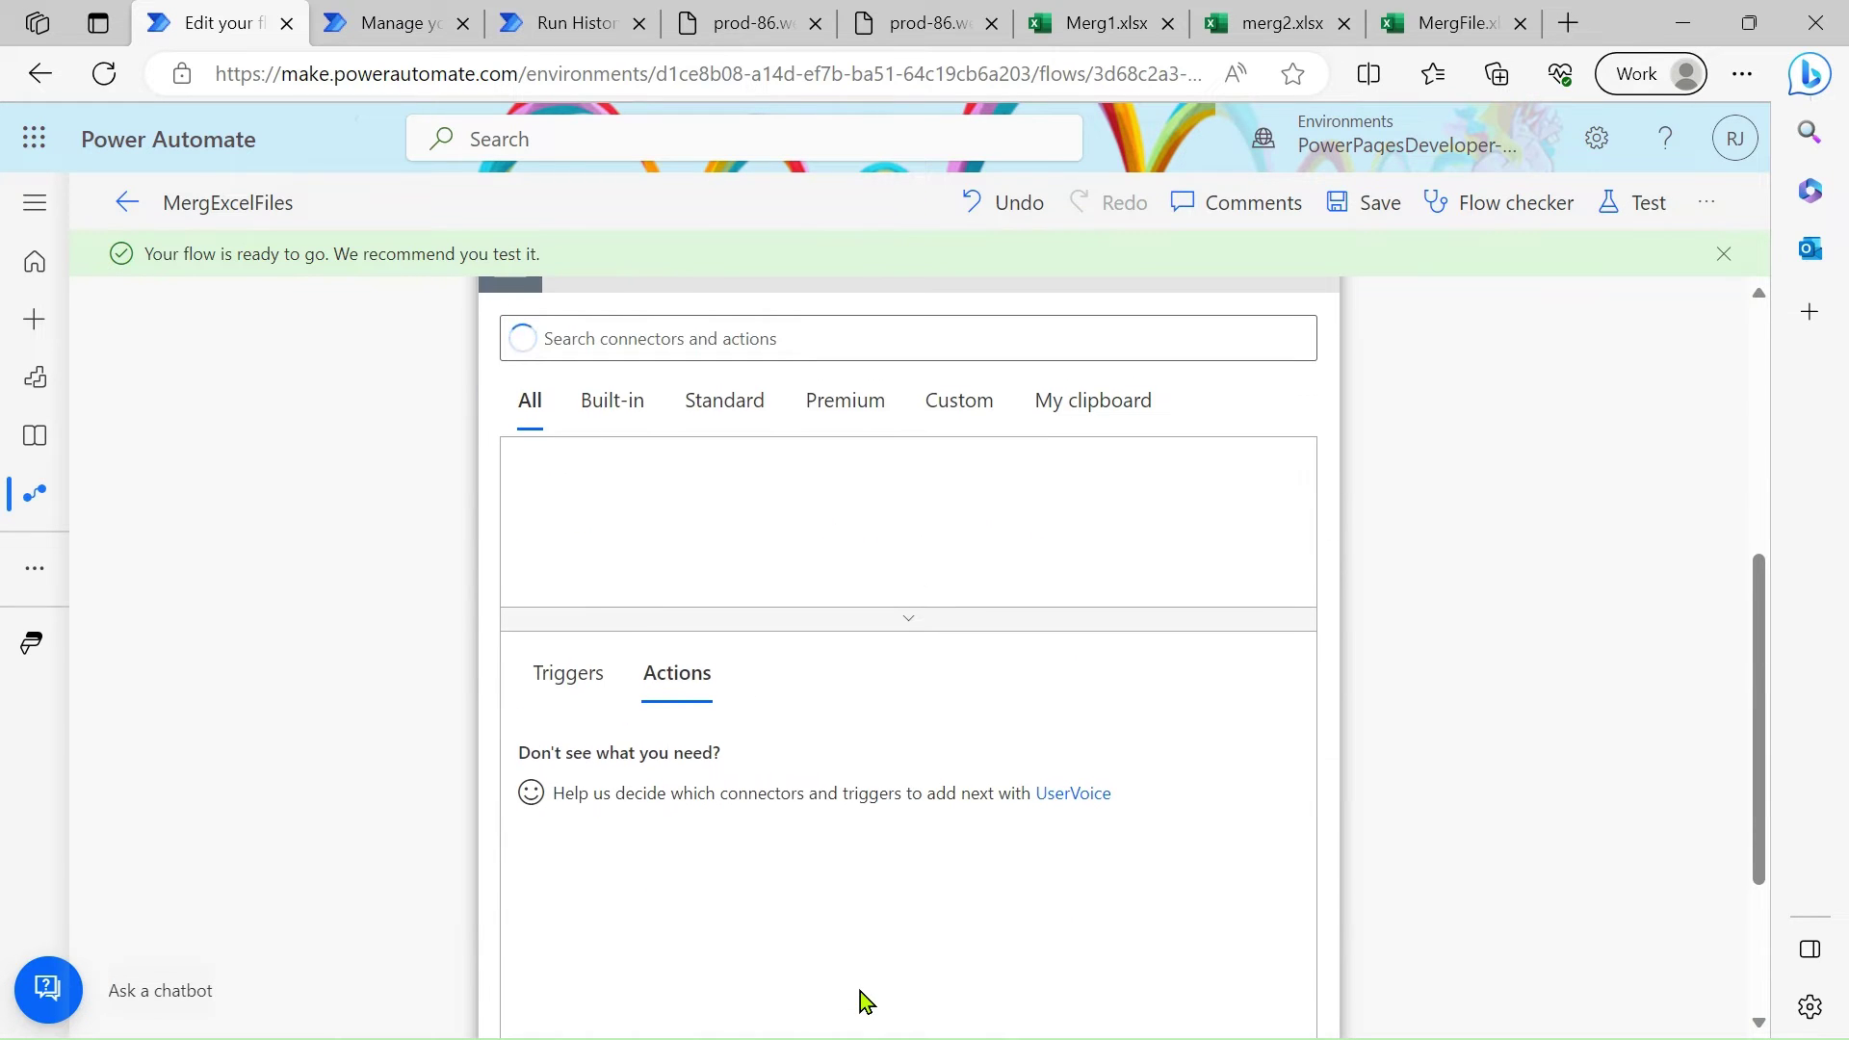
click(809, 345)
text(add row)
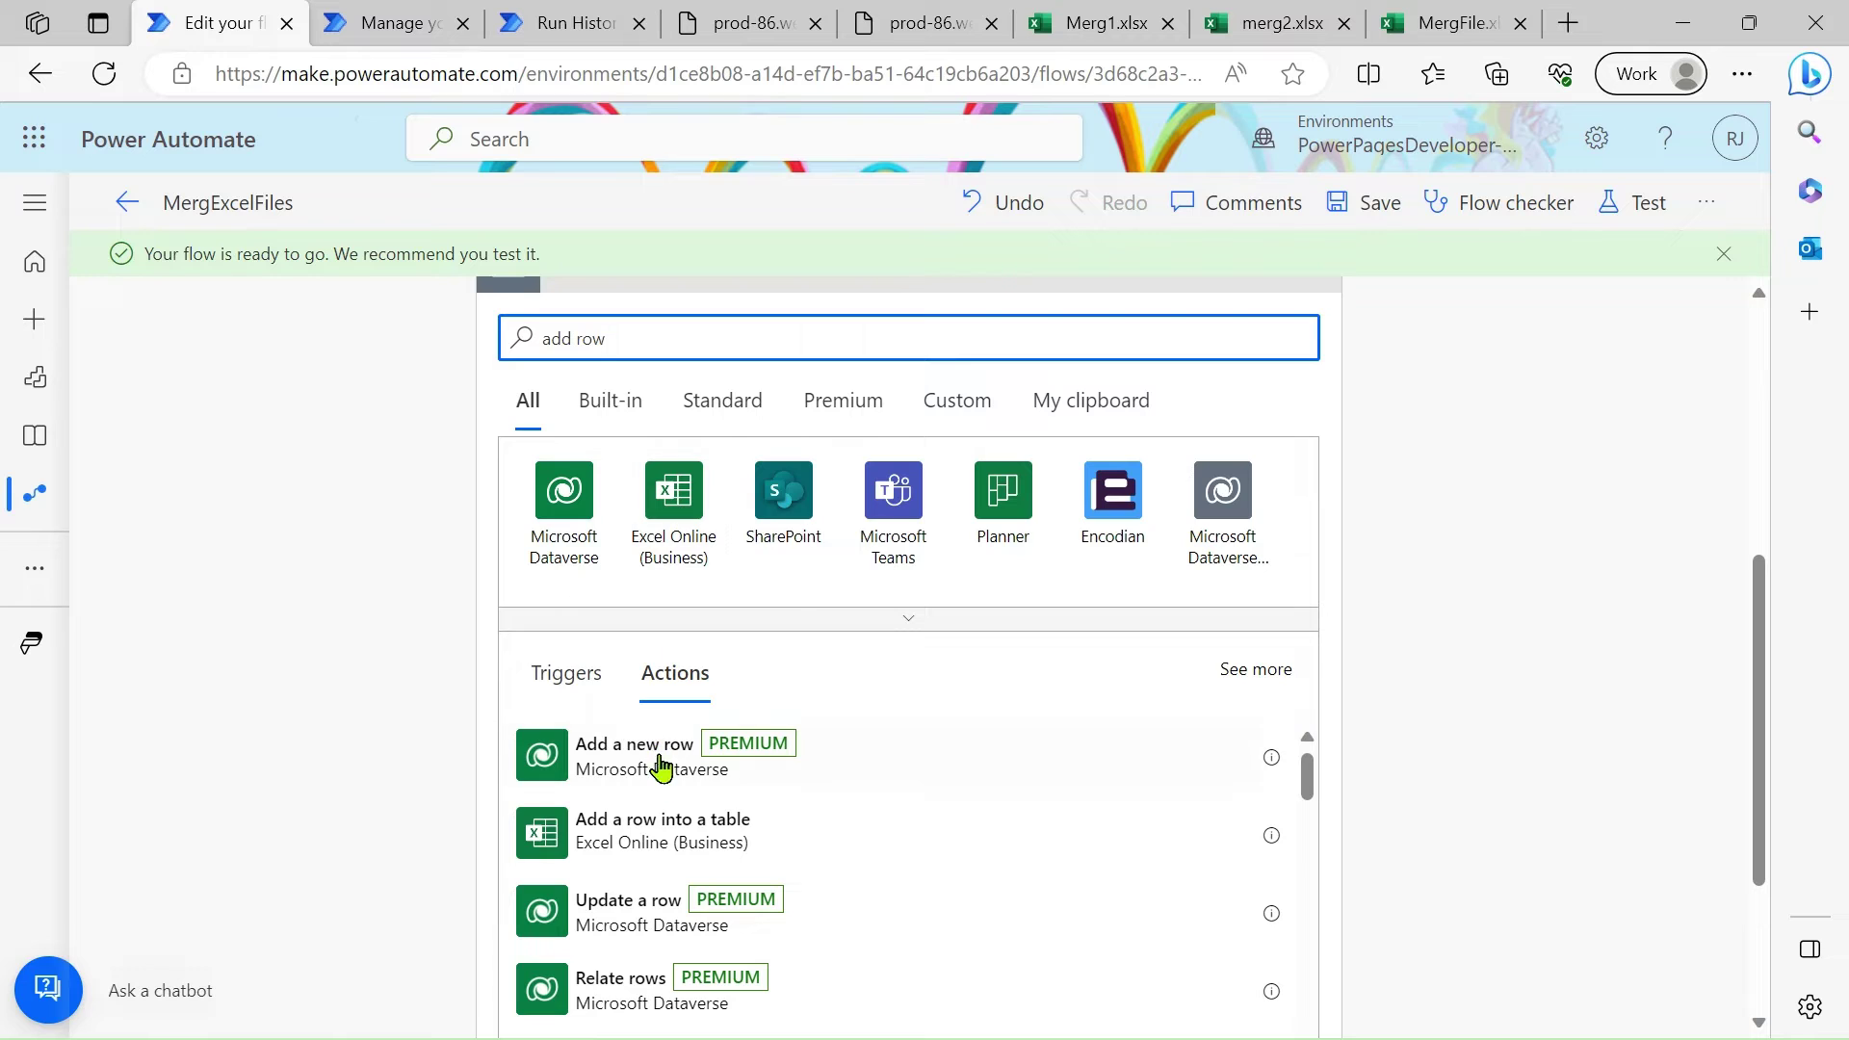
click(664, 852)
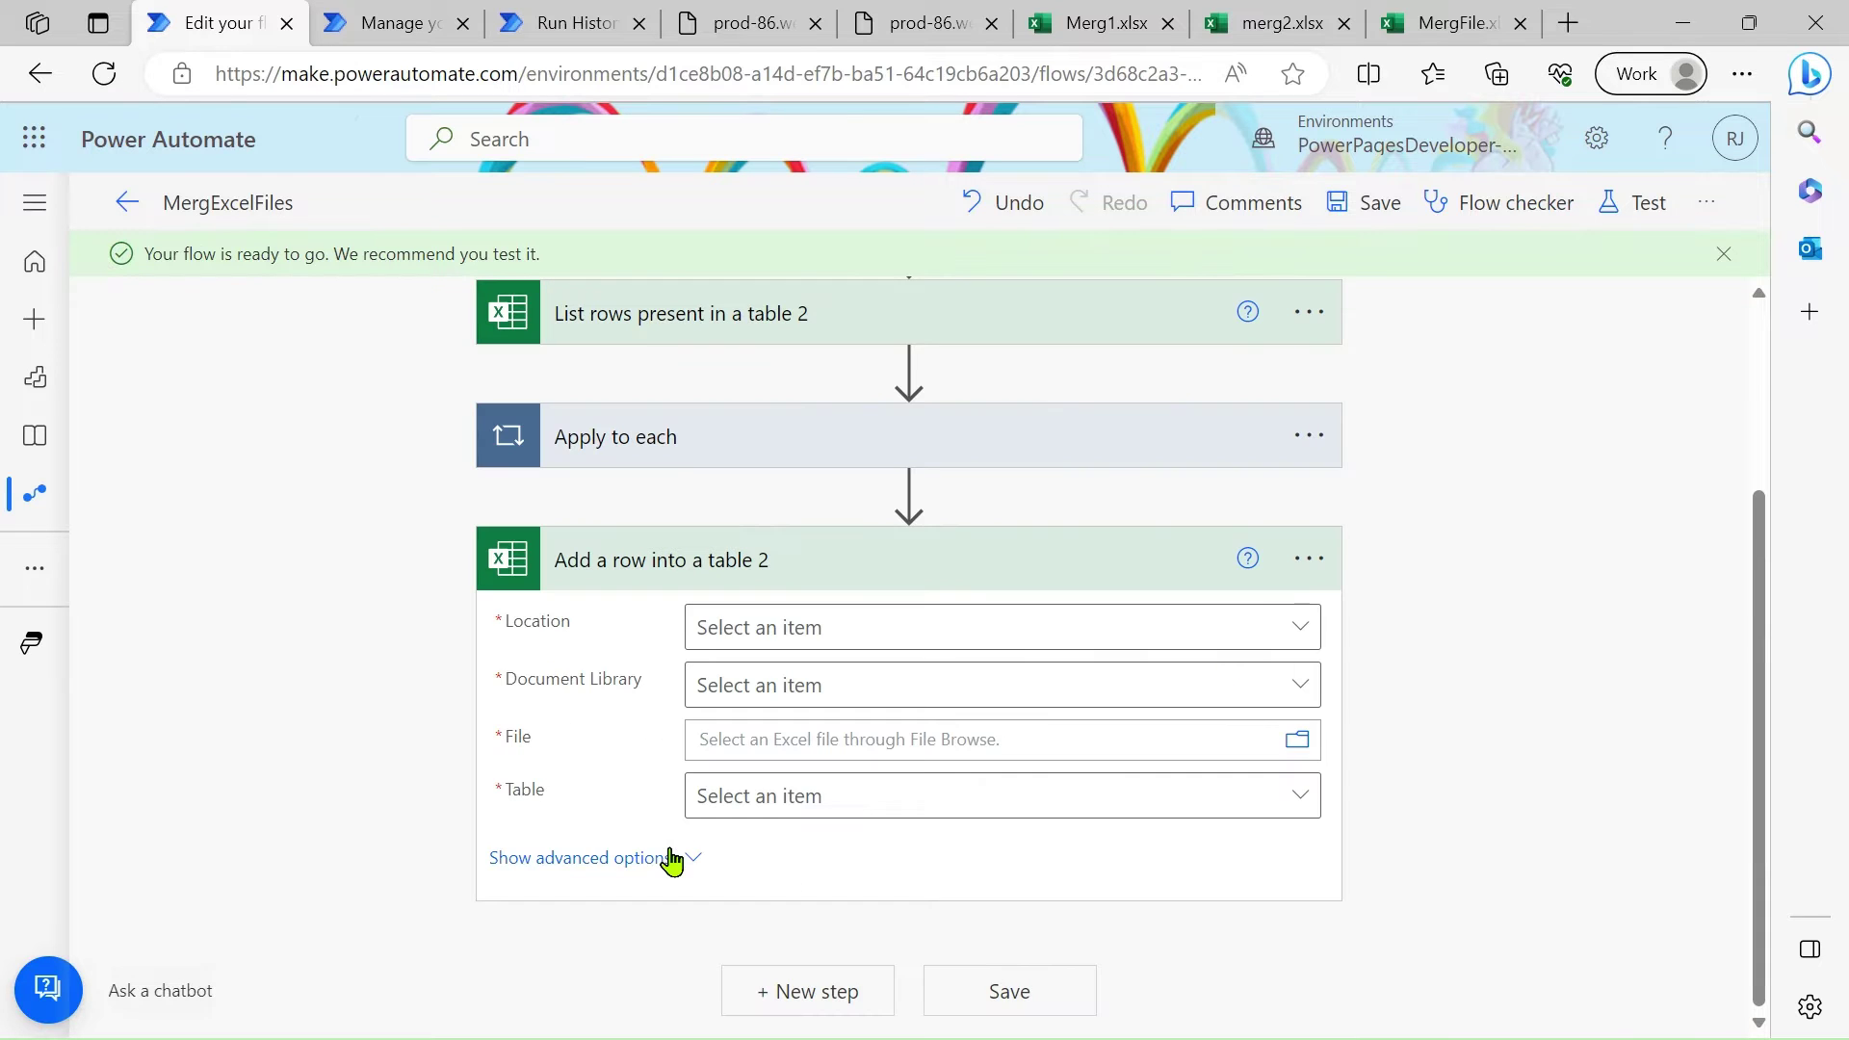
Point the new add-row action to OneDrive for Business, library OneDrive, file /MergFile.xlsx and Table1.
click(896, 628)
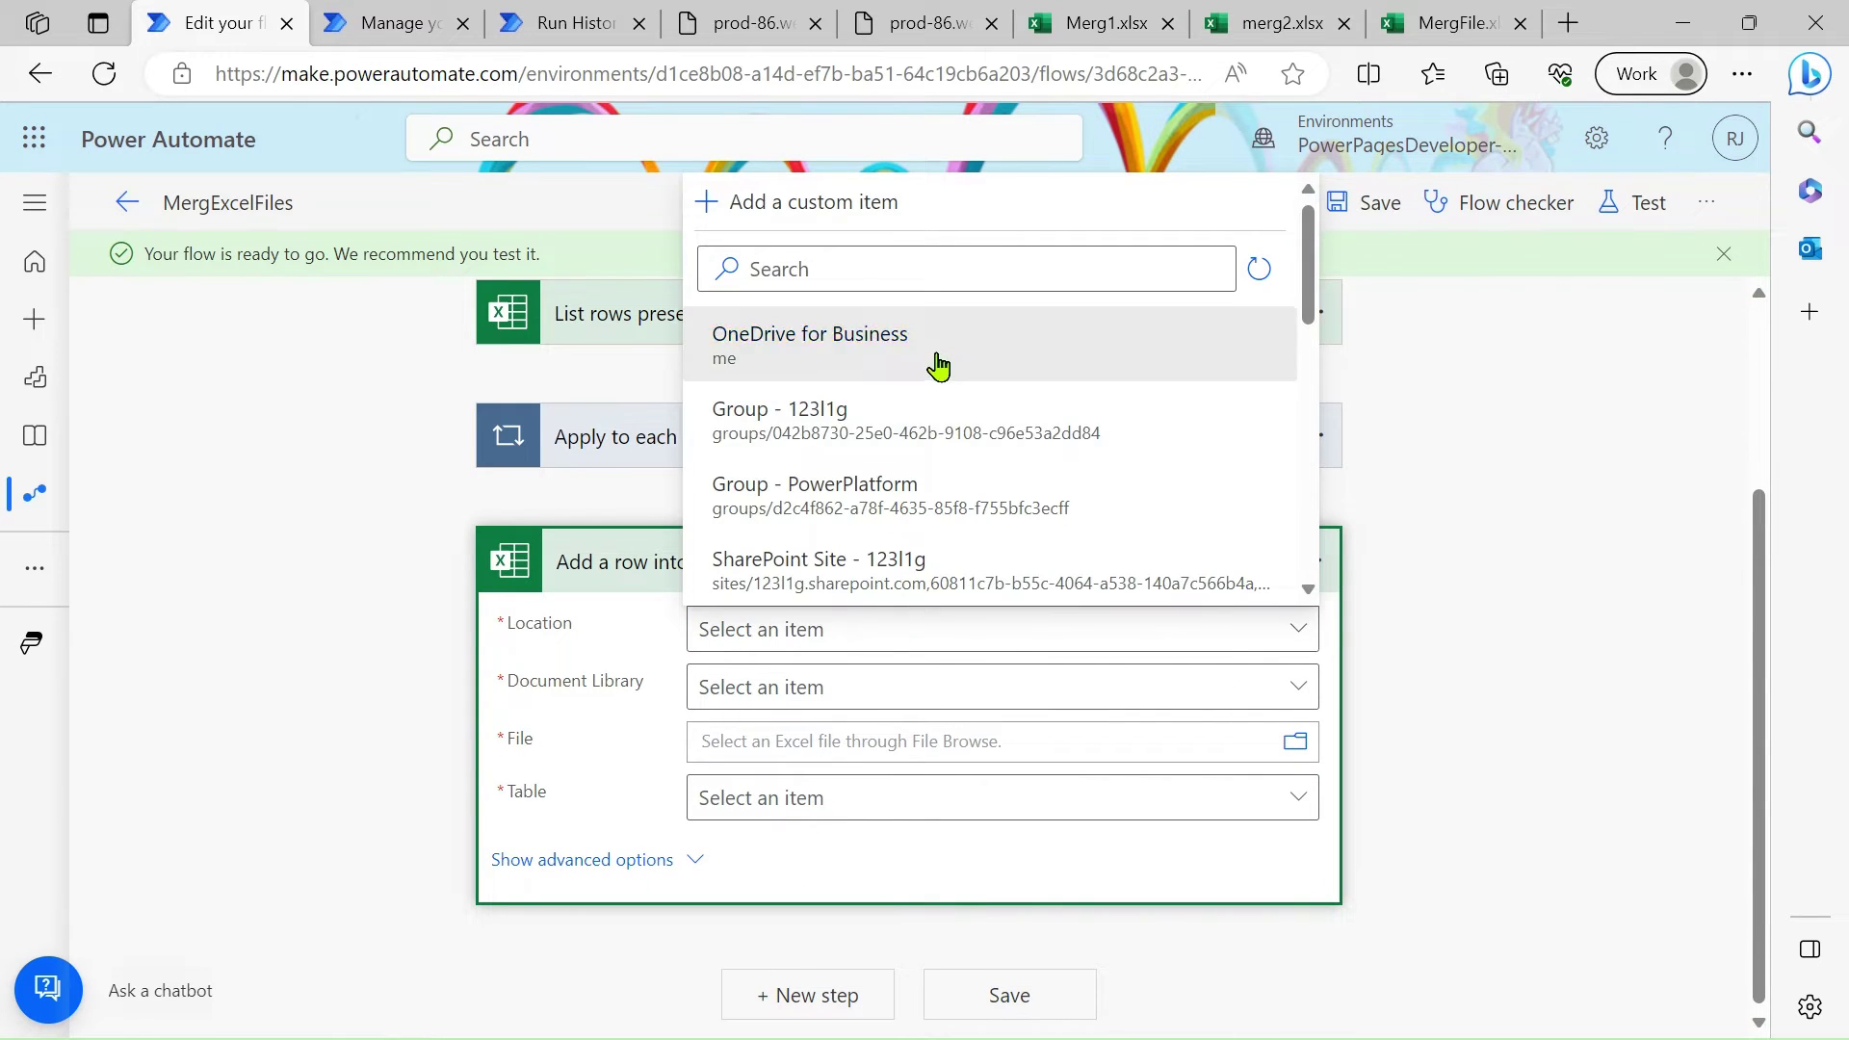
click(939, 364)
click(859, 700)
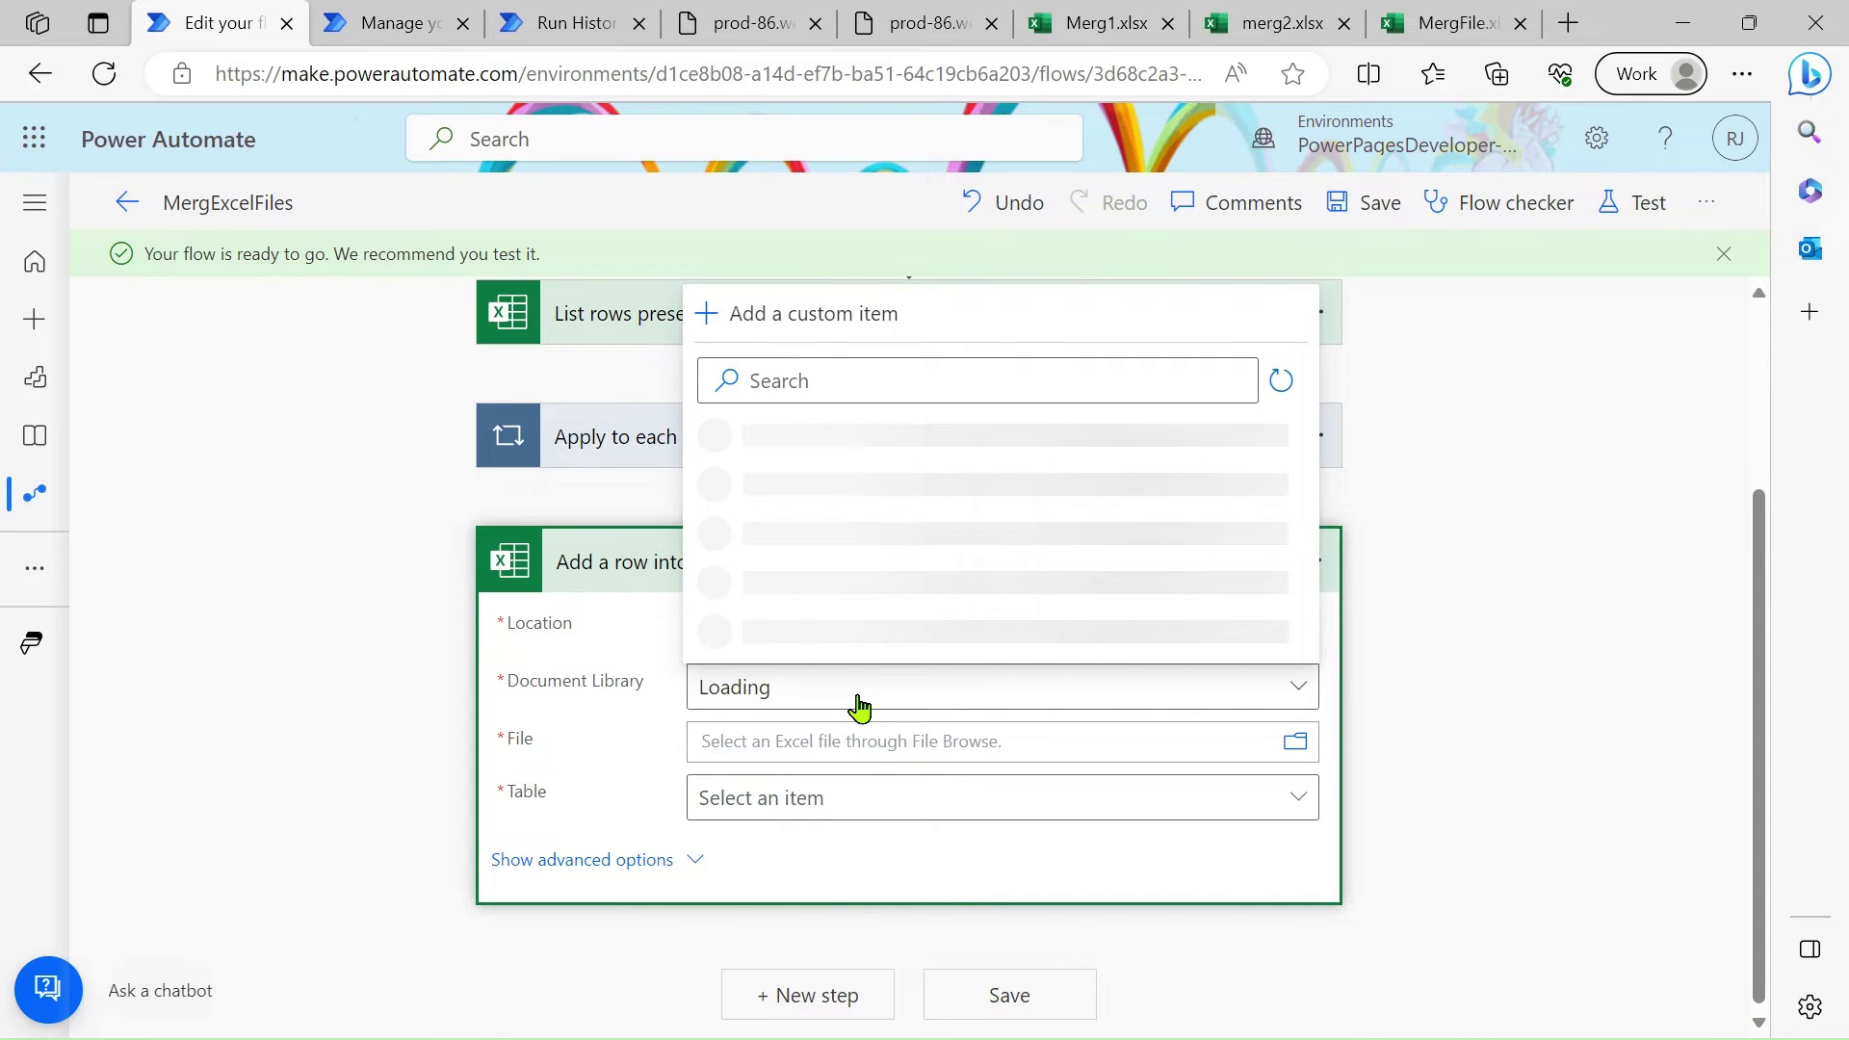
click(873, 638)
click(902, 727)
click(1291, 742)
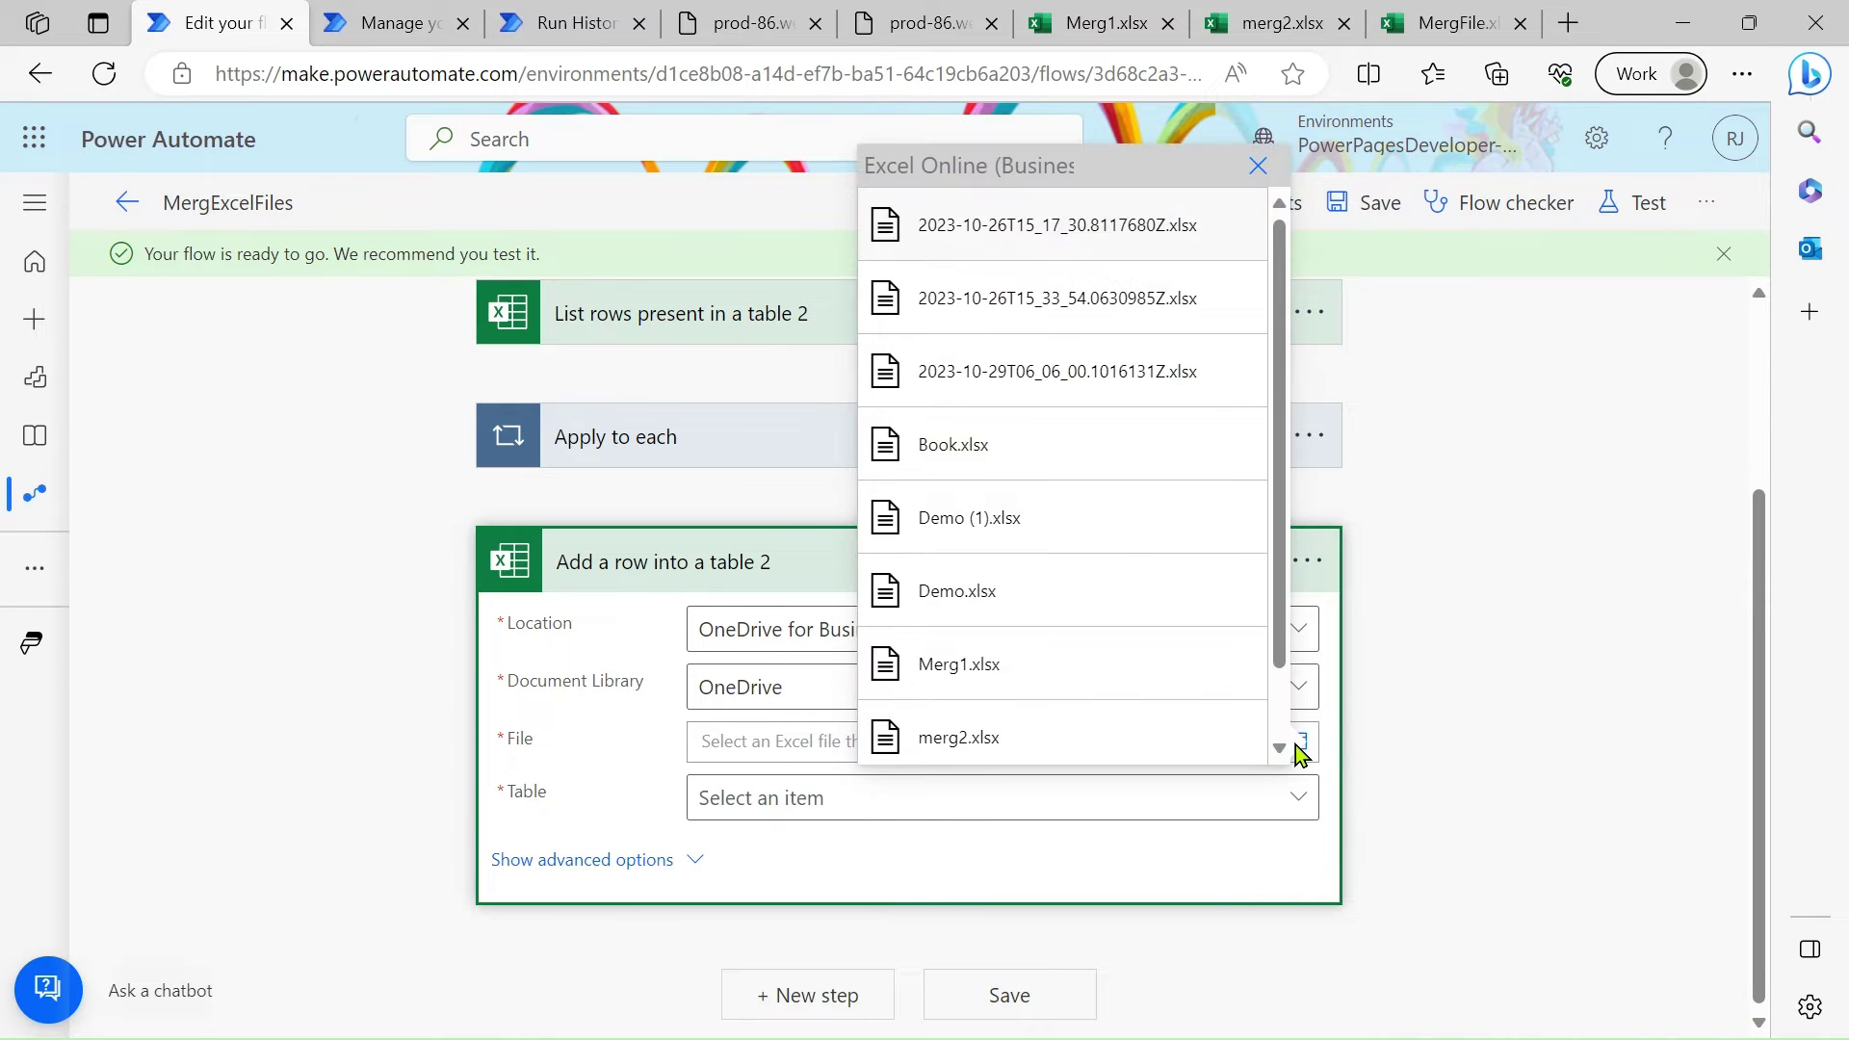
scroll(1030, 730, down, 1)
click(1030, 731)
click(878, 826)
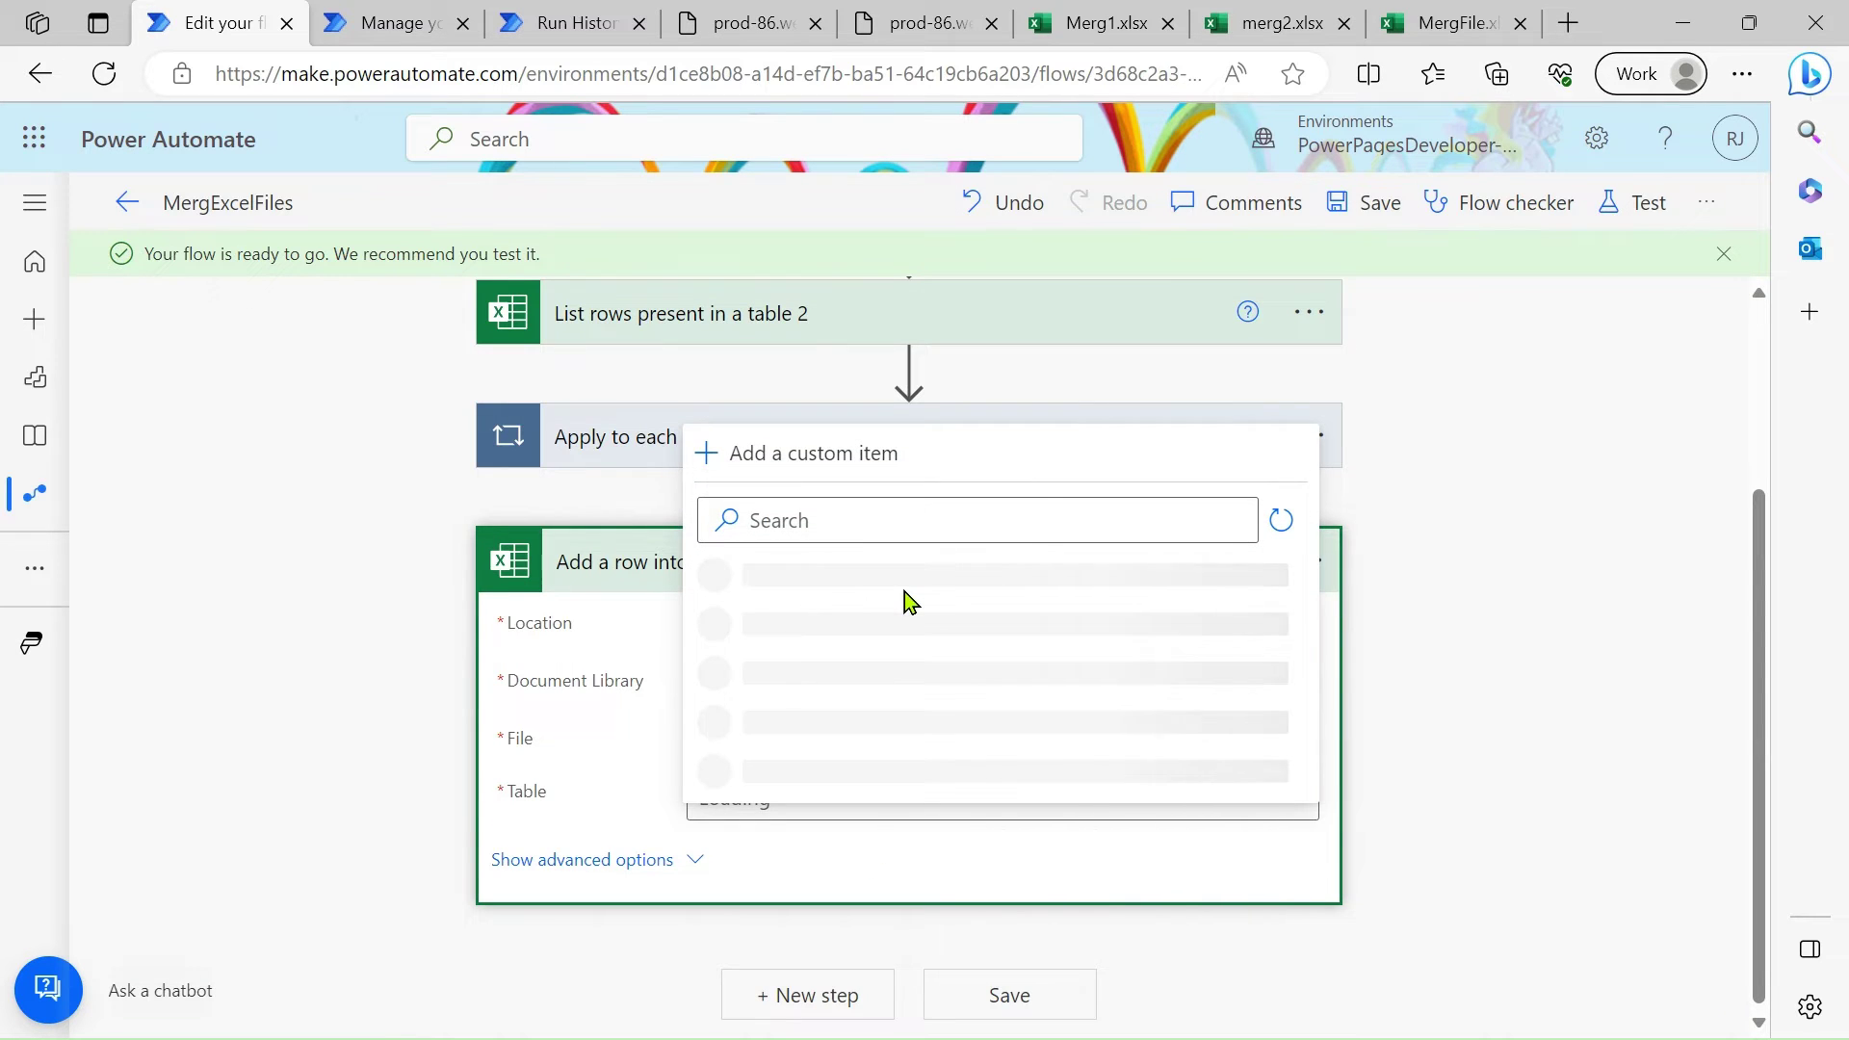
click(840, 746)
Show the add-row action's advanced options and fill Number with the Number value from "List rows present in a table 2".
click(686, 865)
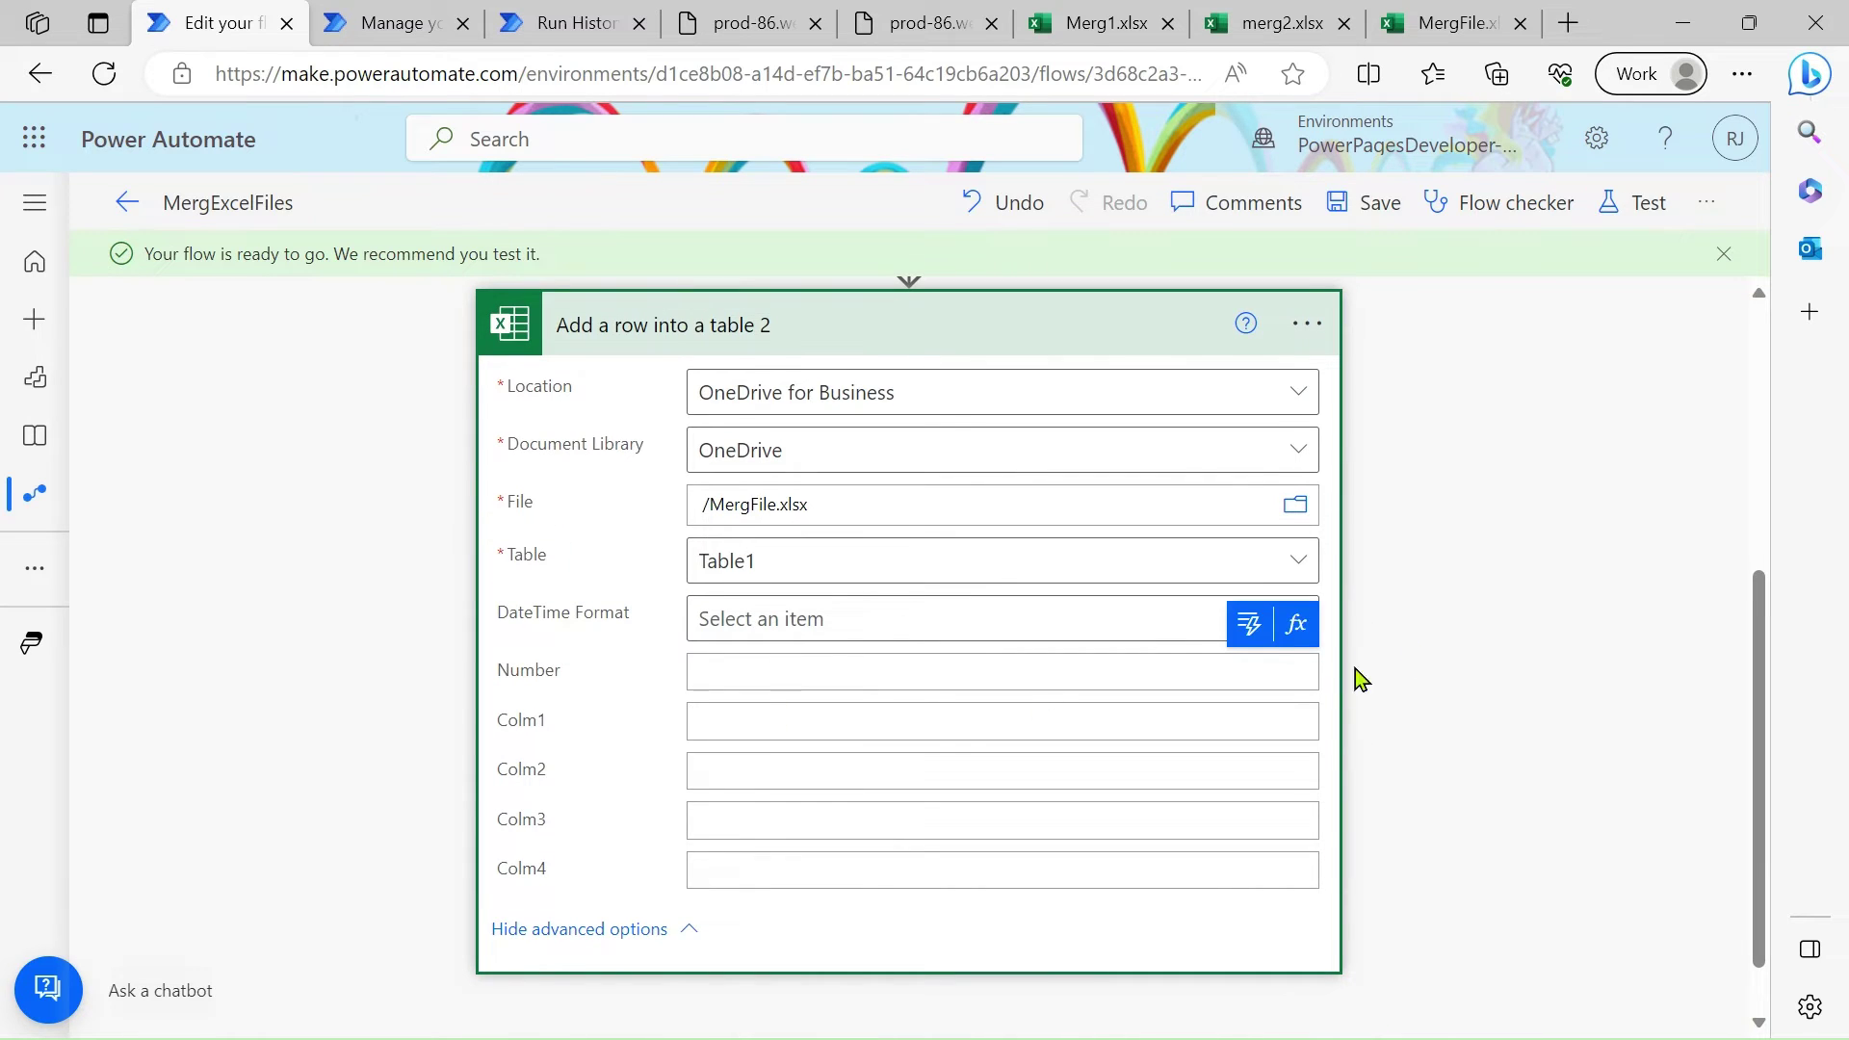
click(1261, 626)
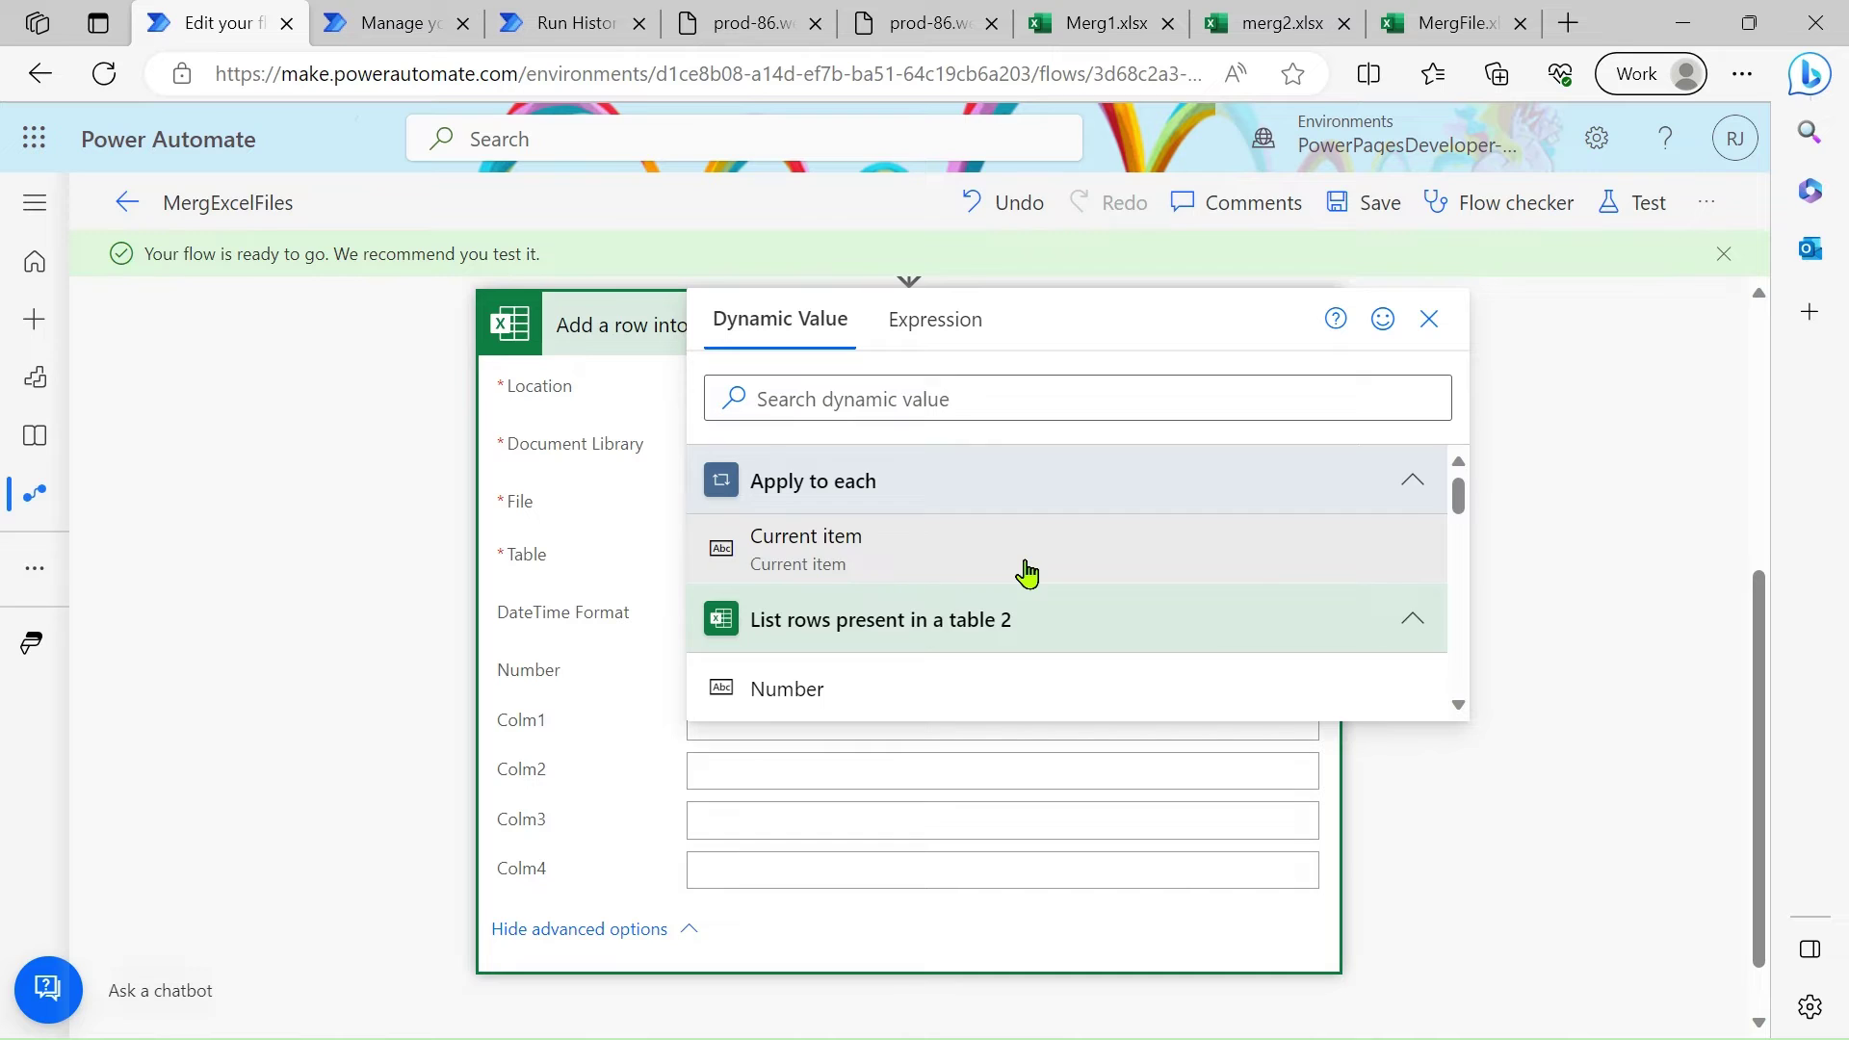
scroll(1027, 575, down, 1)
click(946, 575)
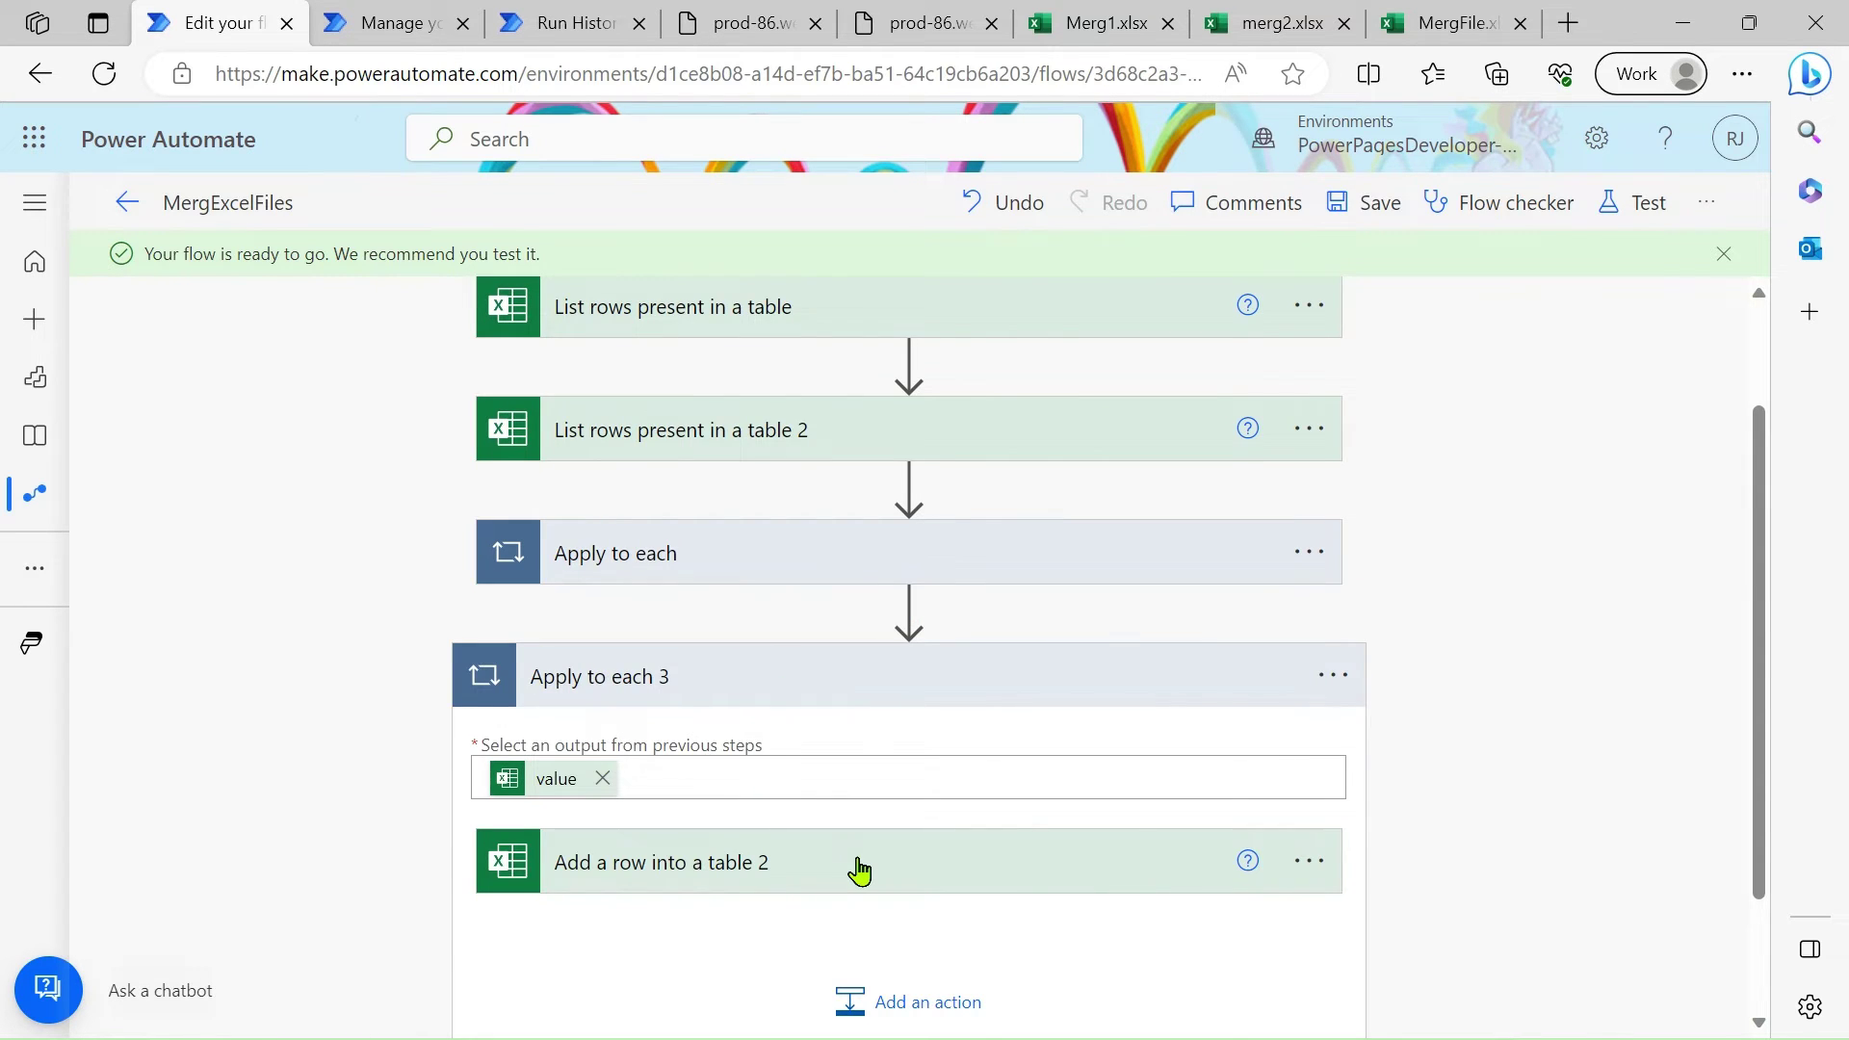
Examine the loop around the new add-row action and check which list-rows action its value input comes from.
scroll(857, 867, down, 2)
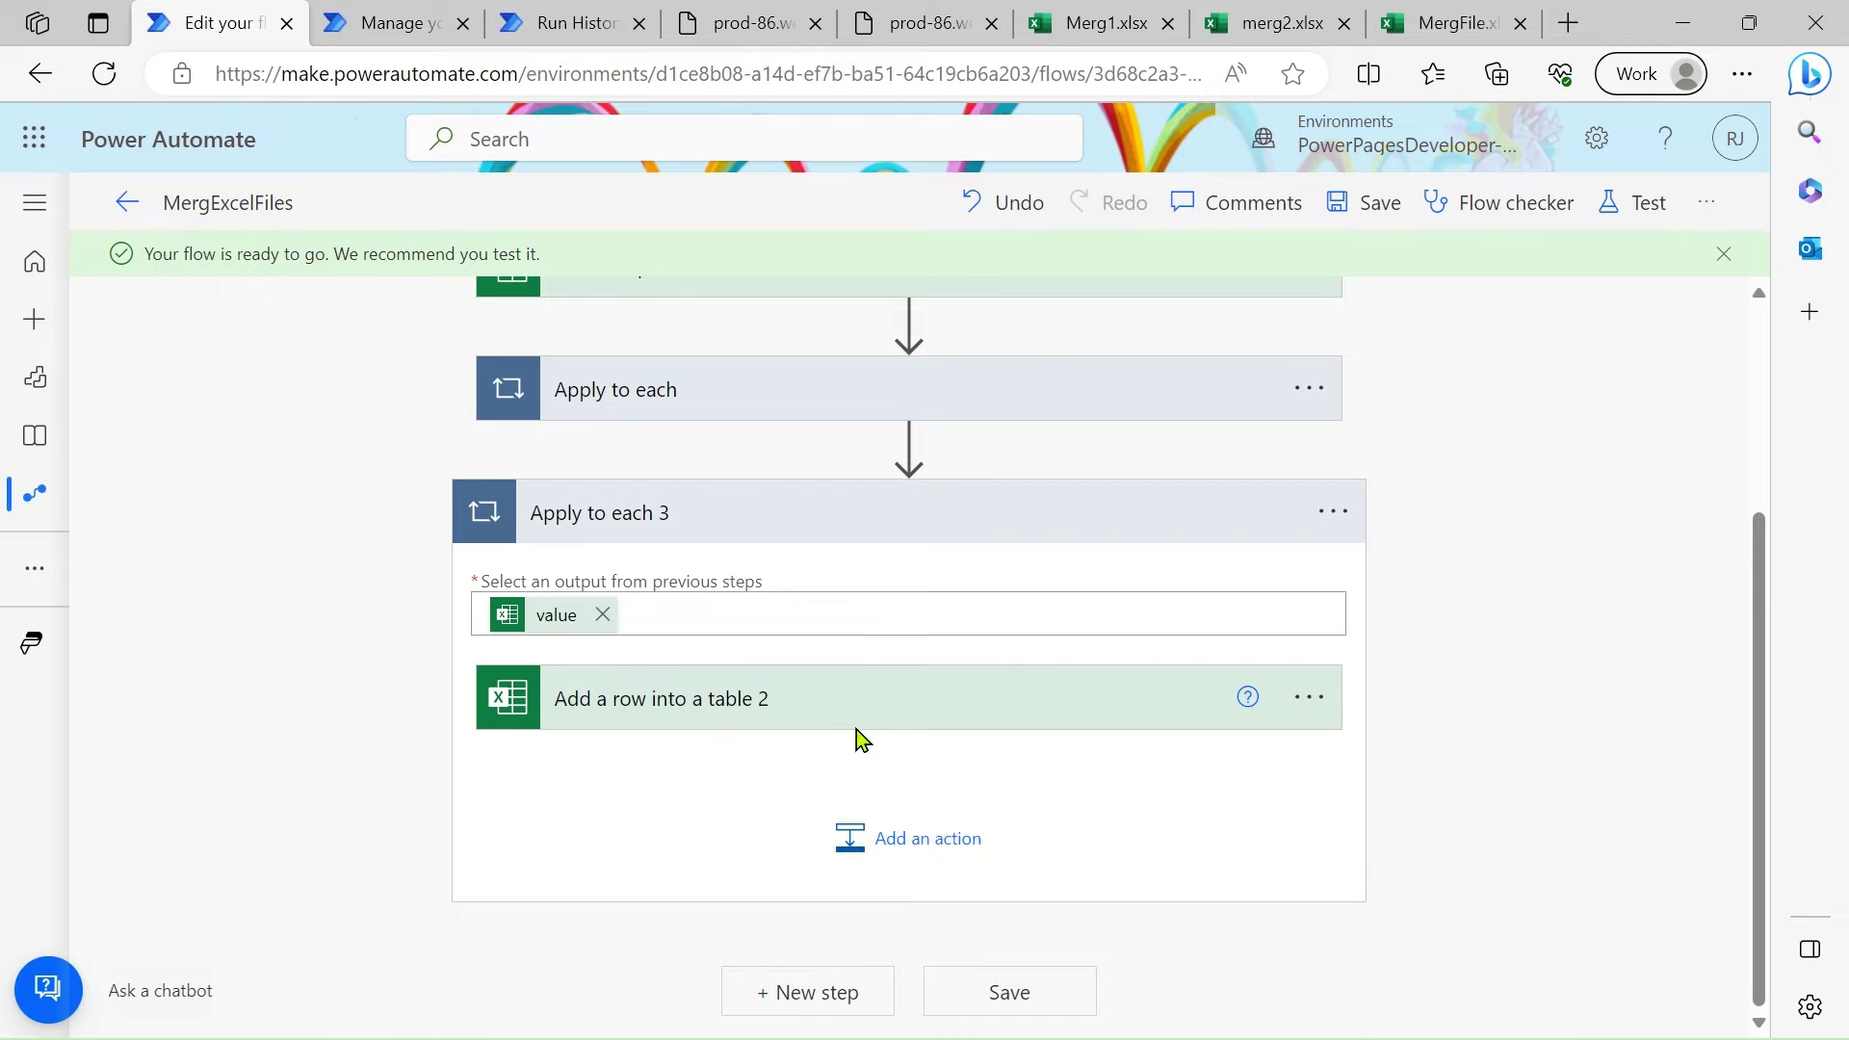
scroll(853, 714, up, 1)
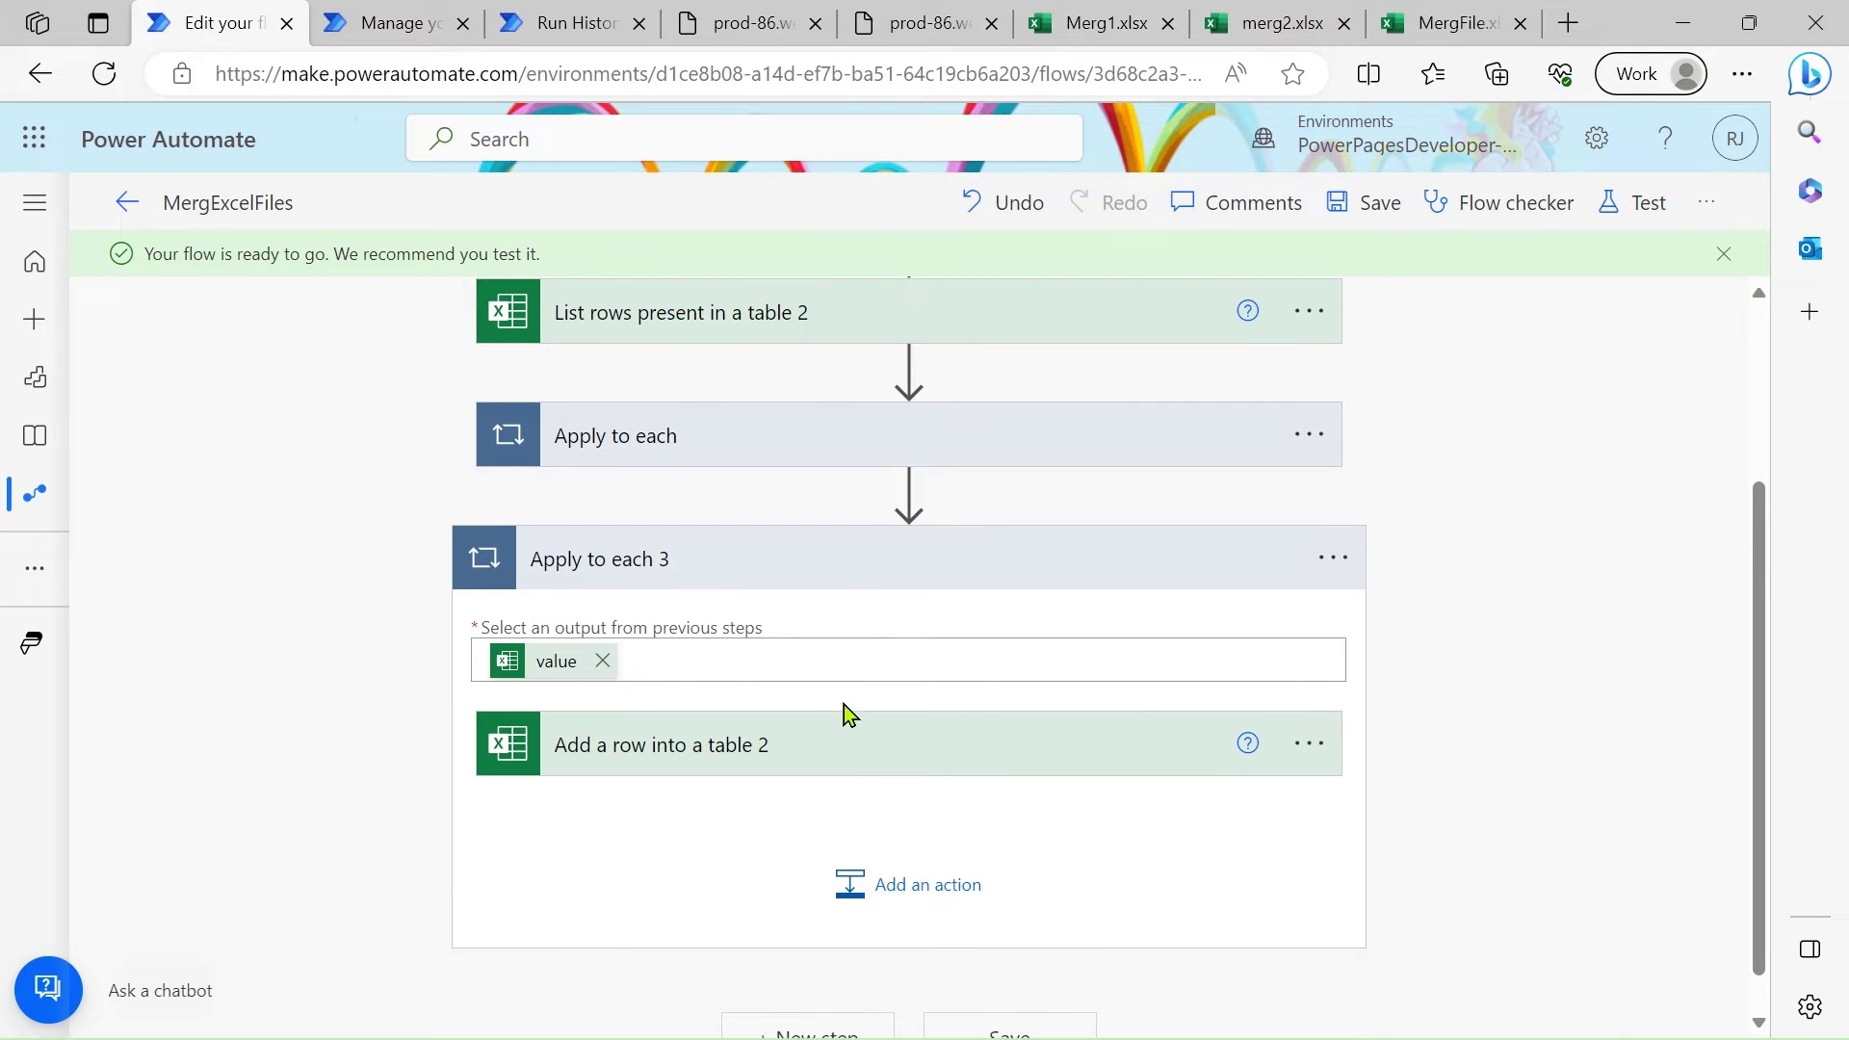
click(704, 439)
click(701, 437)
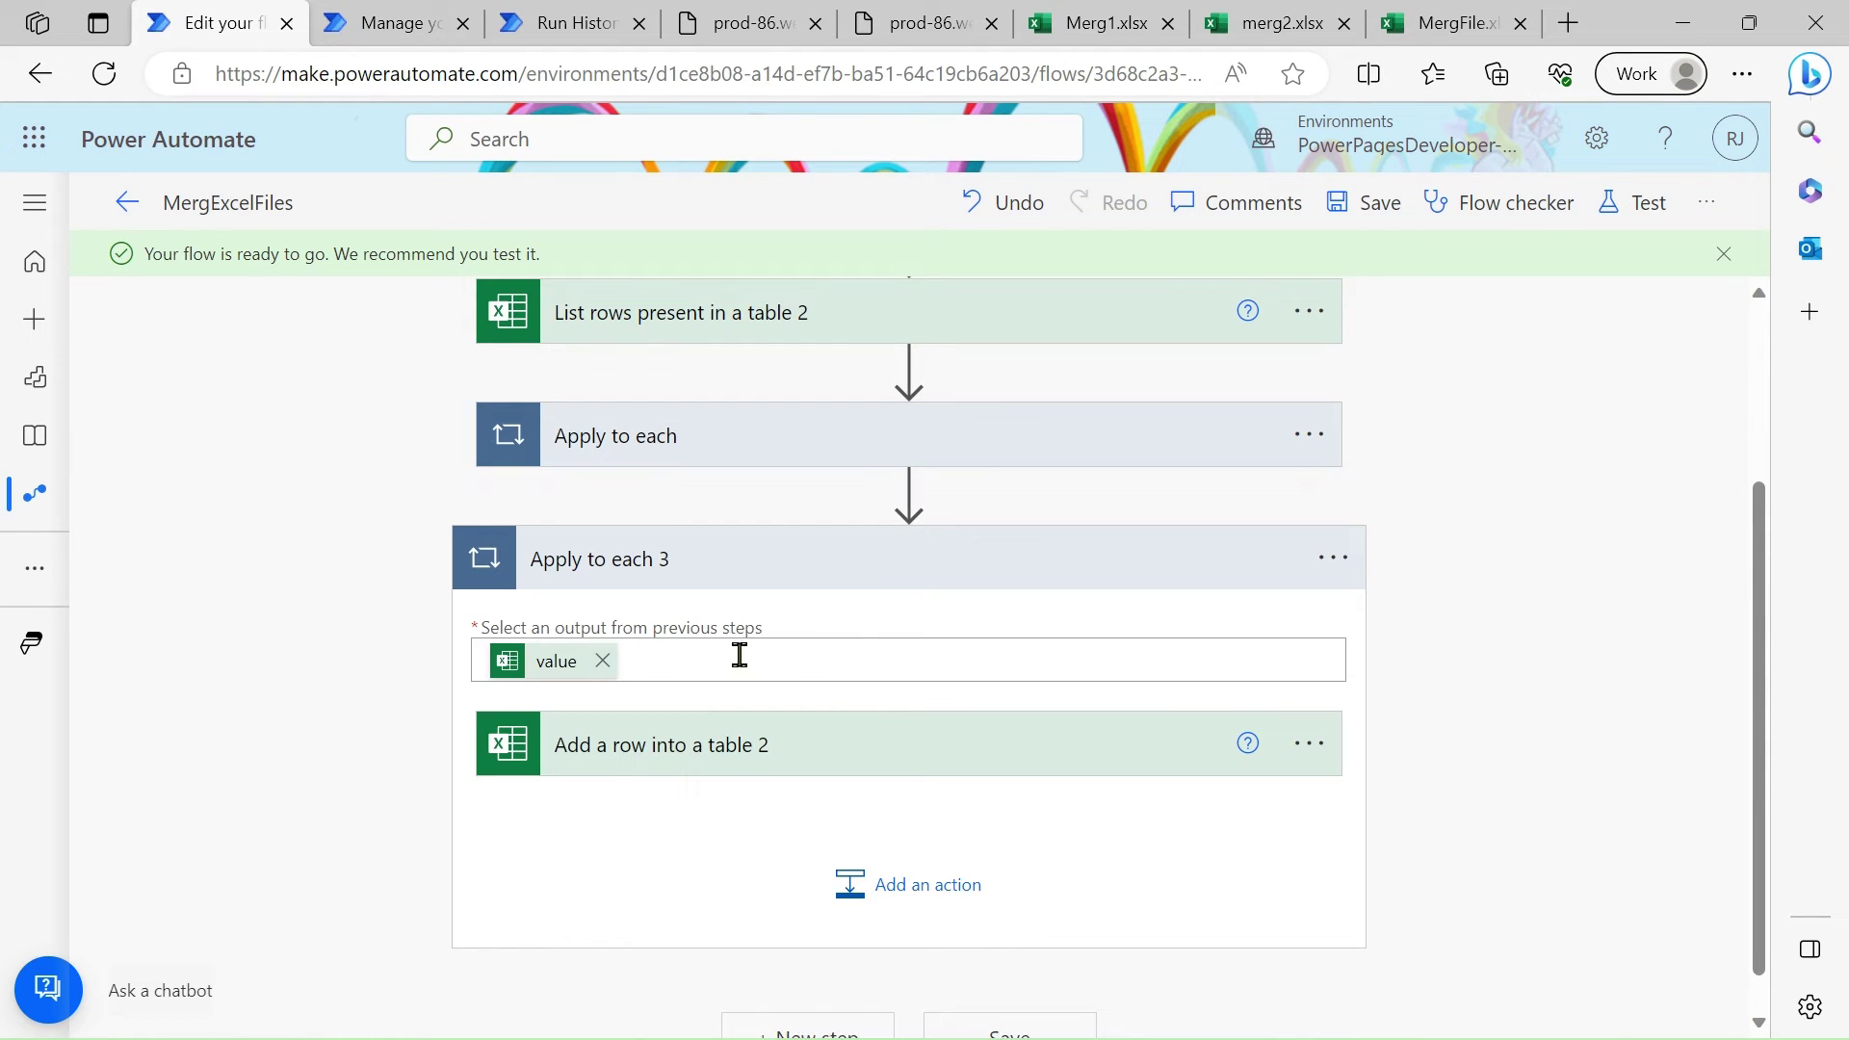
click(753, 761)
scroll(754, 785, down, 3)
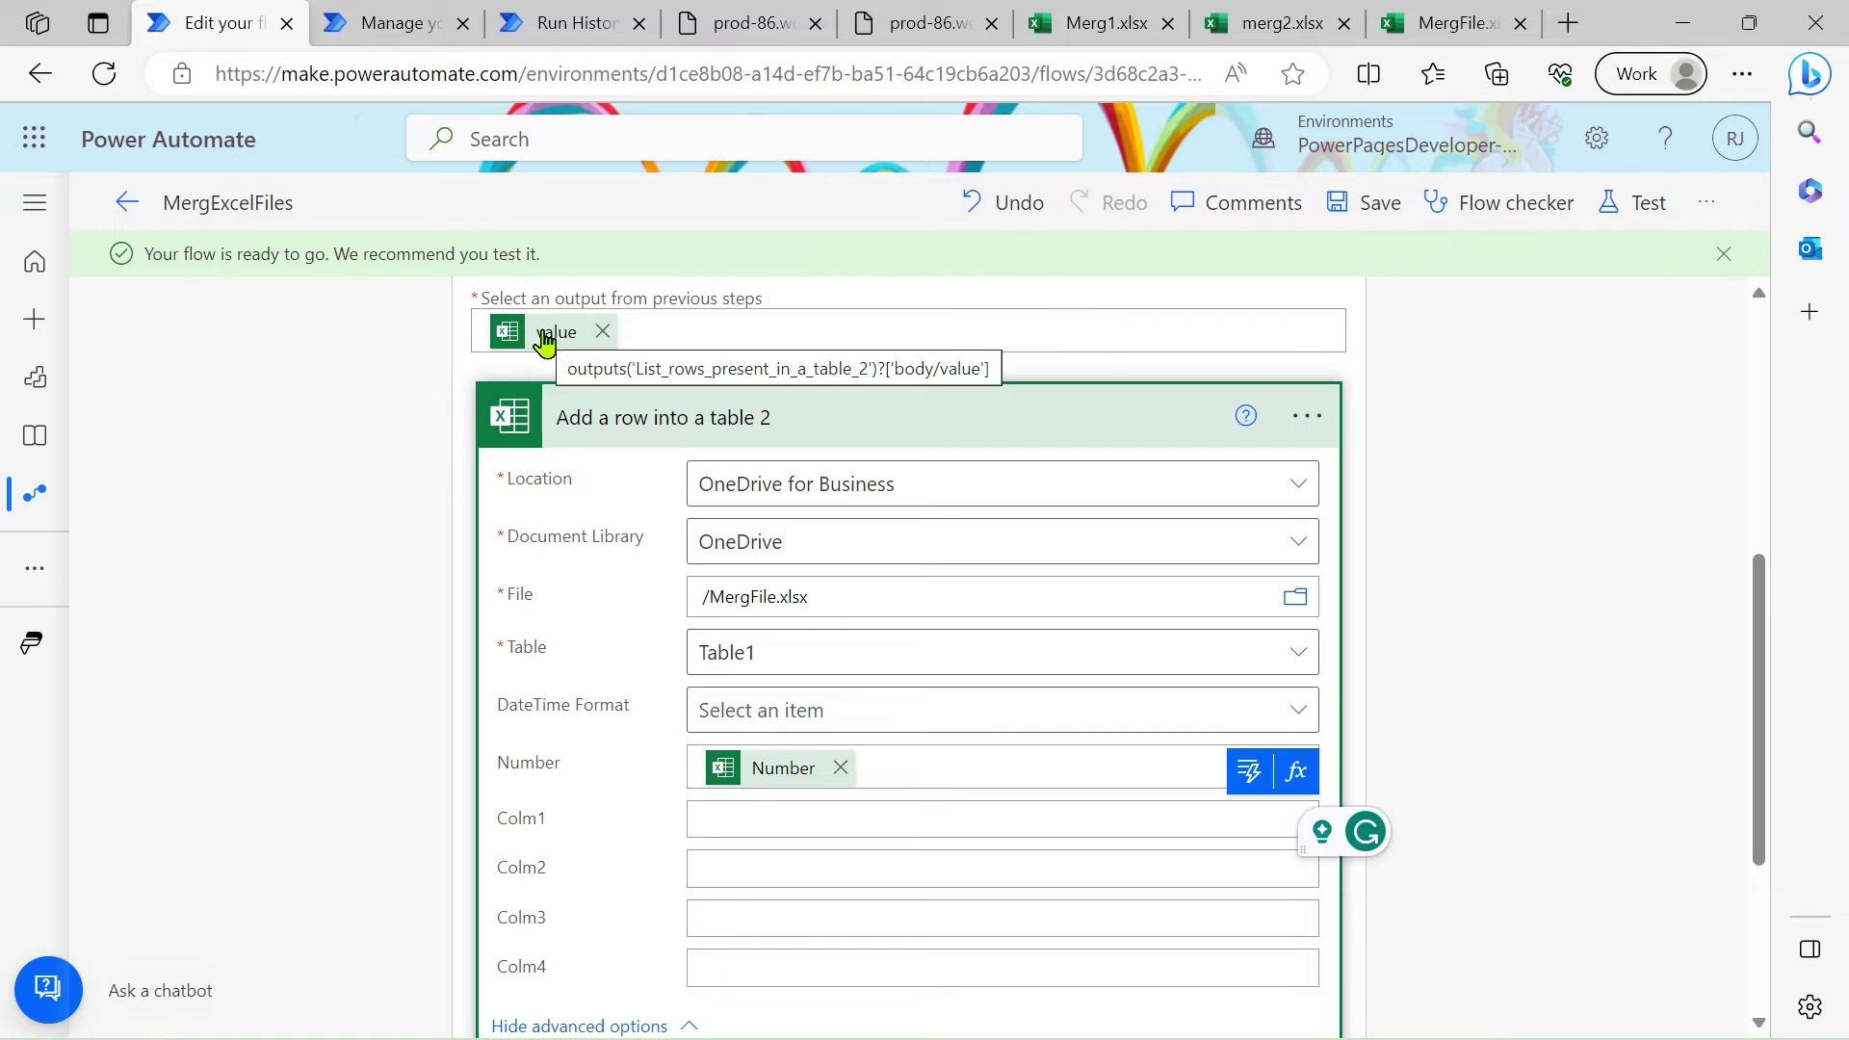
scroll(755, 346, up, 5)
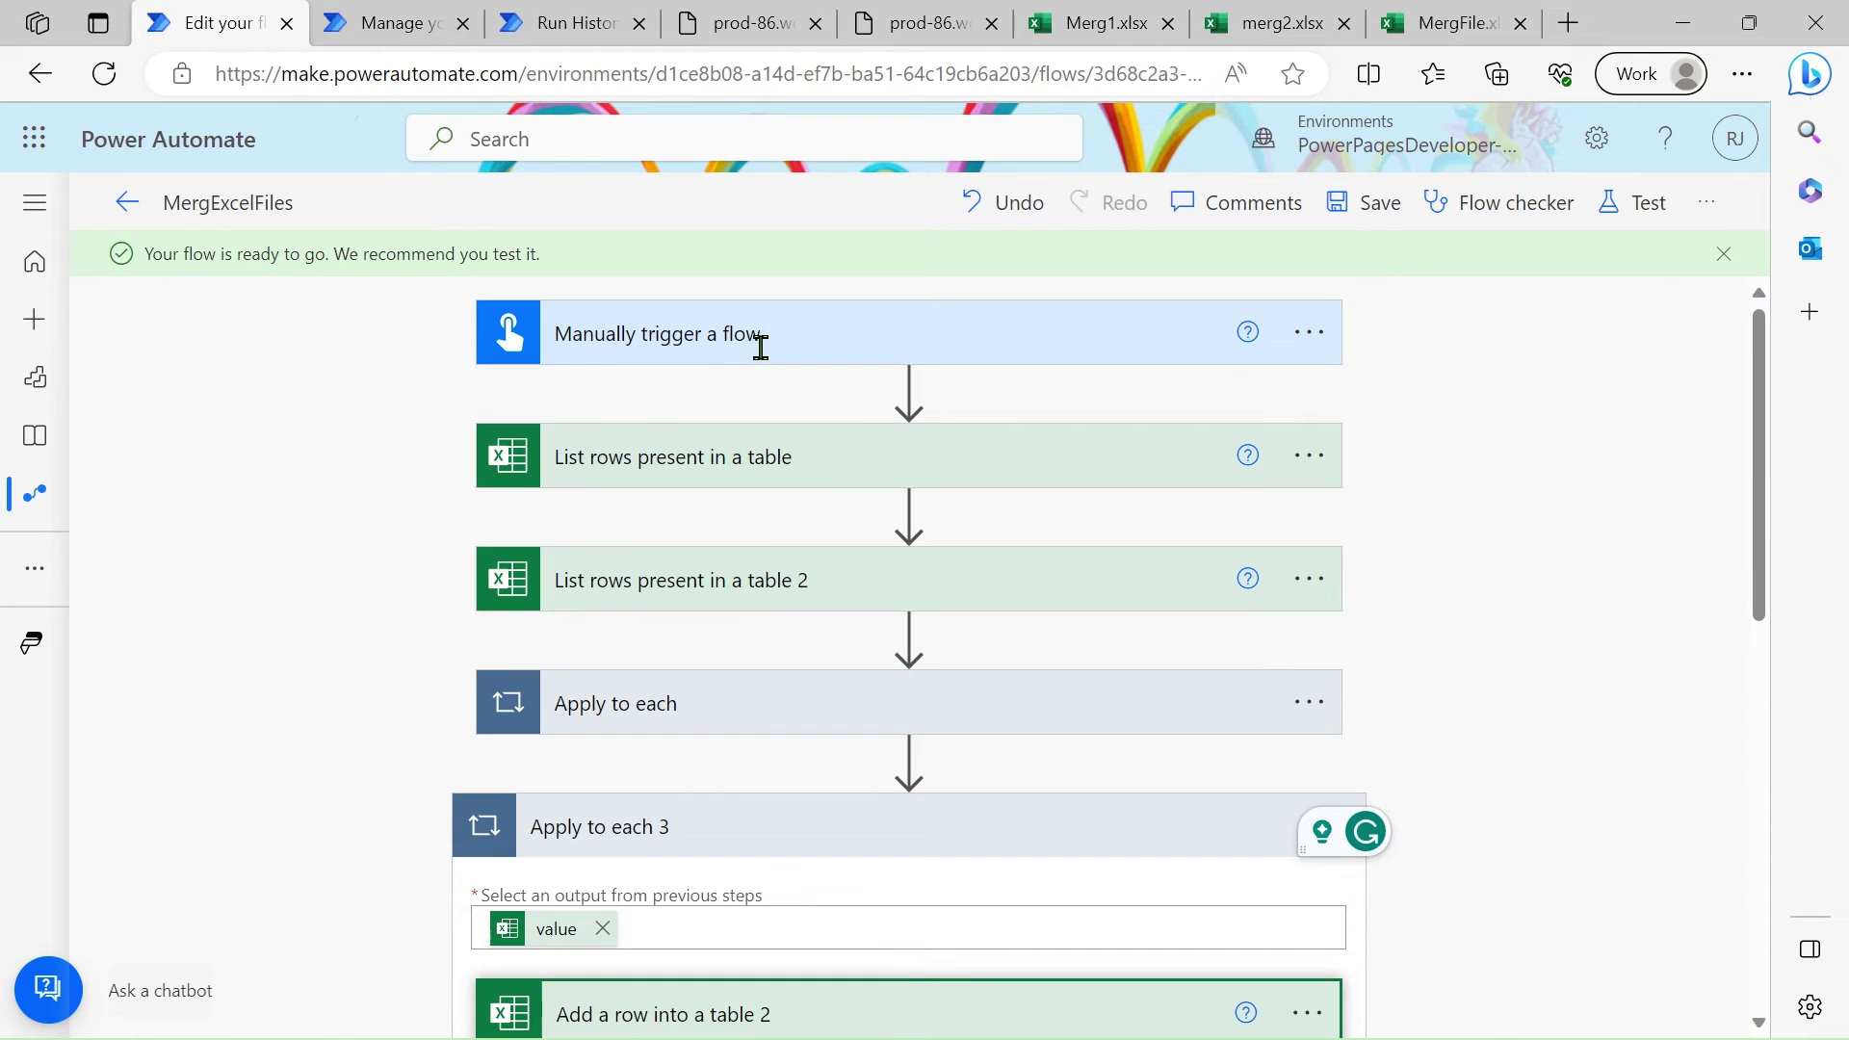
click(765, 604)
scroll(764, 603, down, 6)
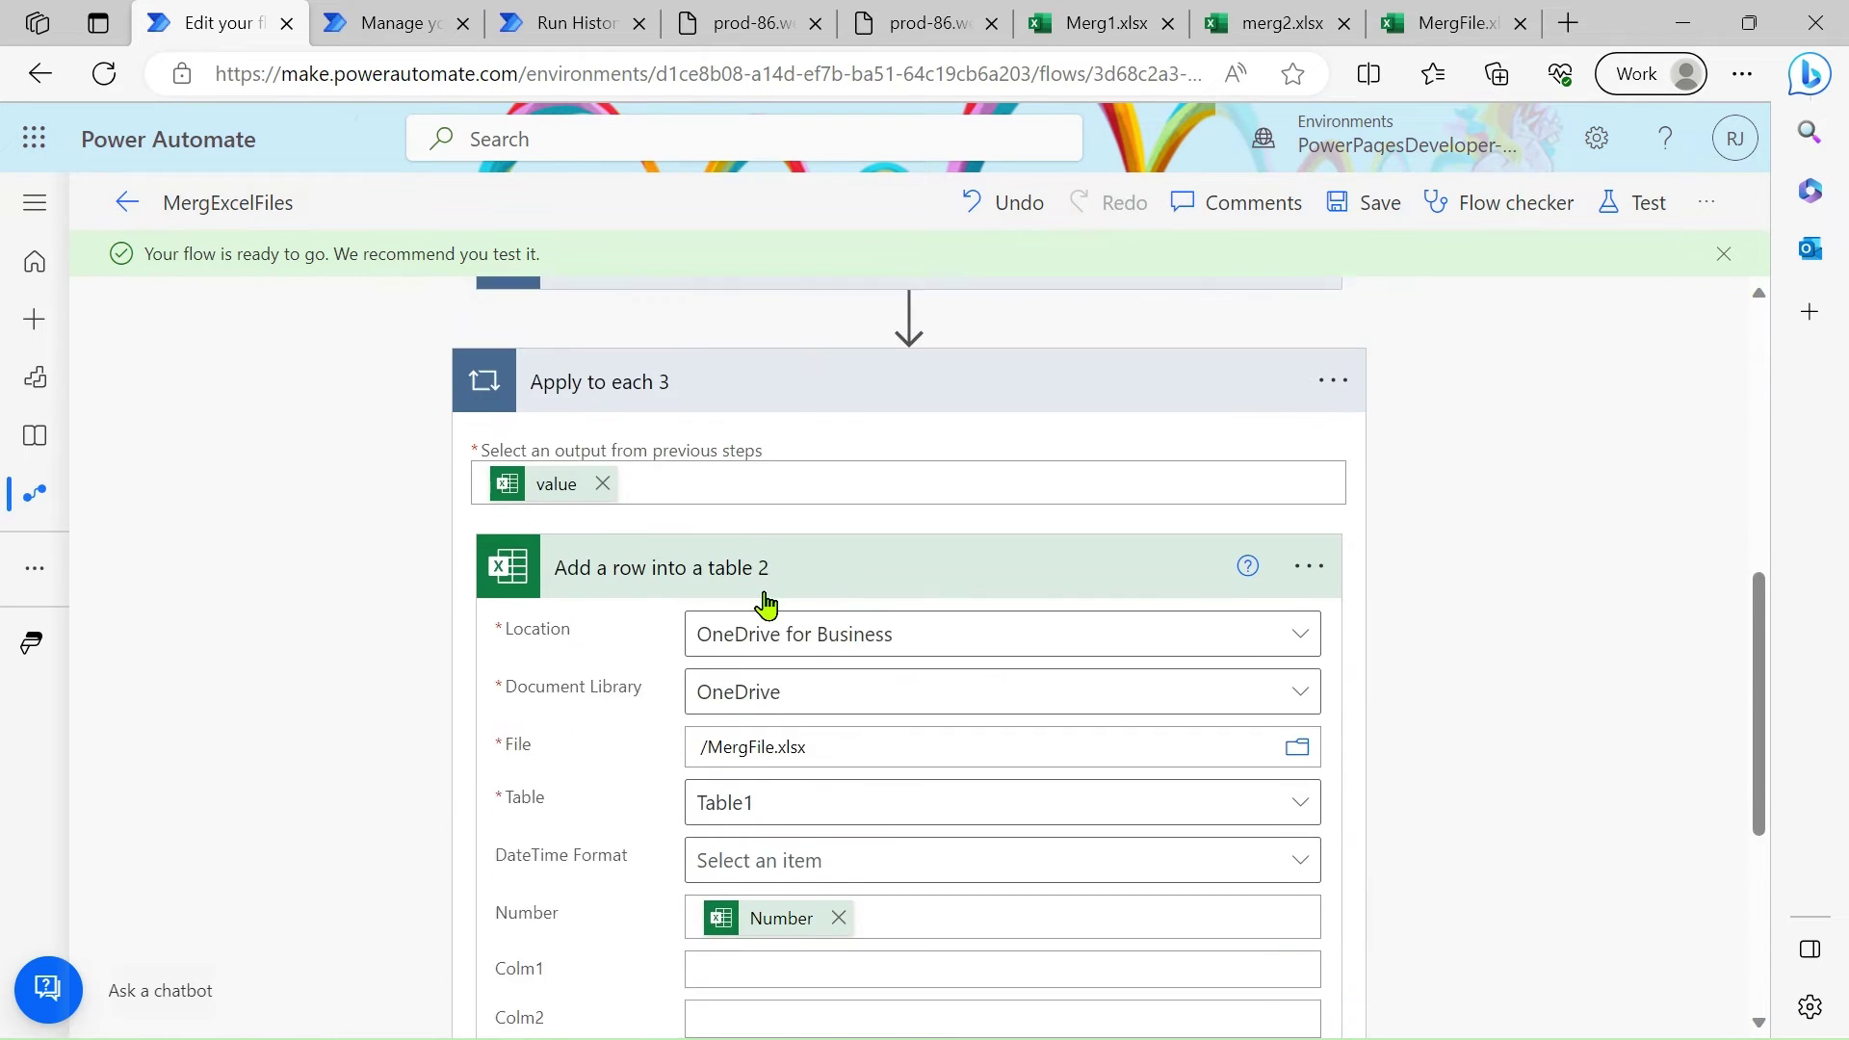
scroll(796, 900, down, 3)
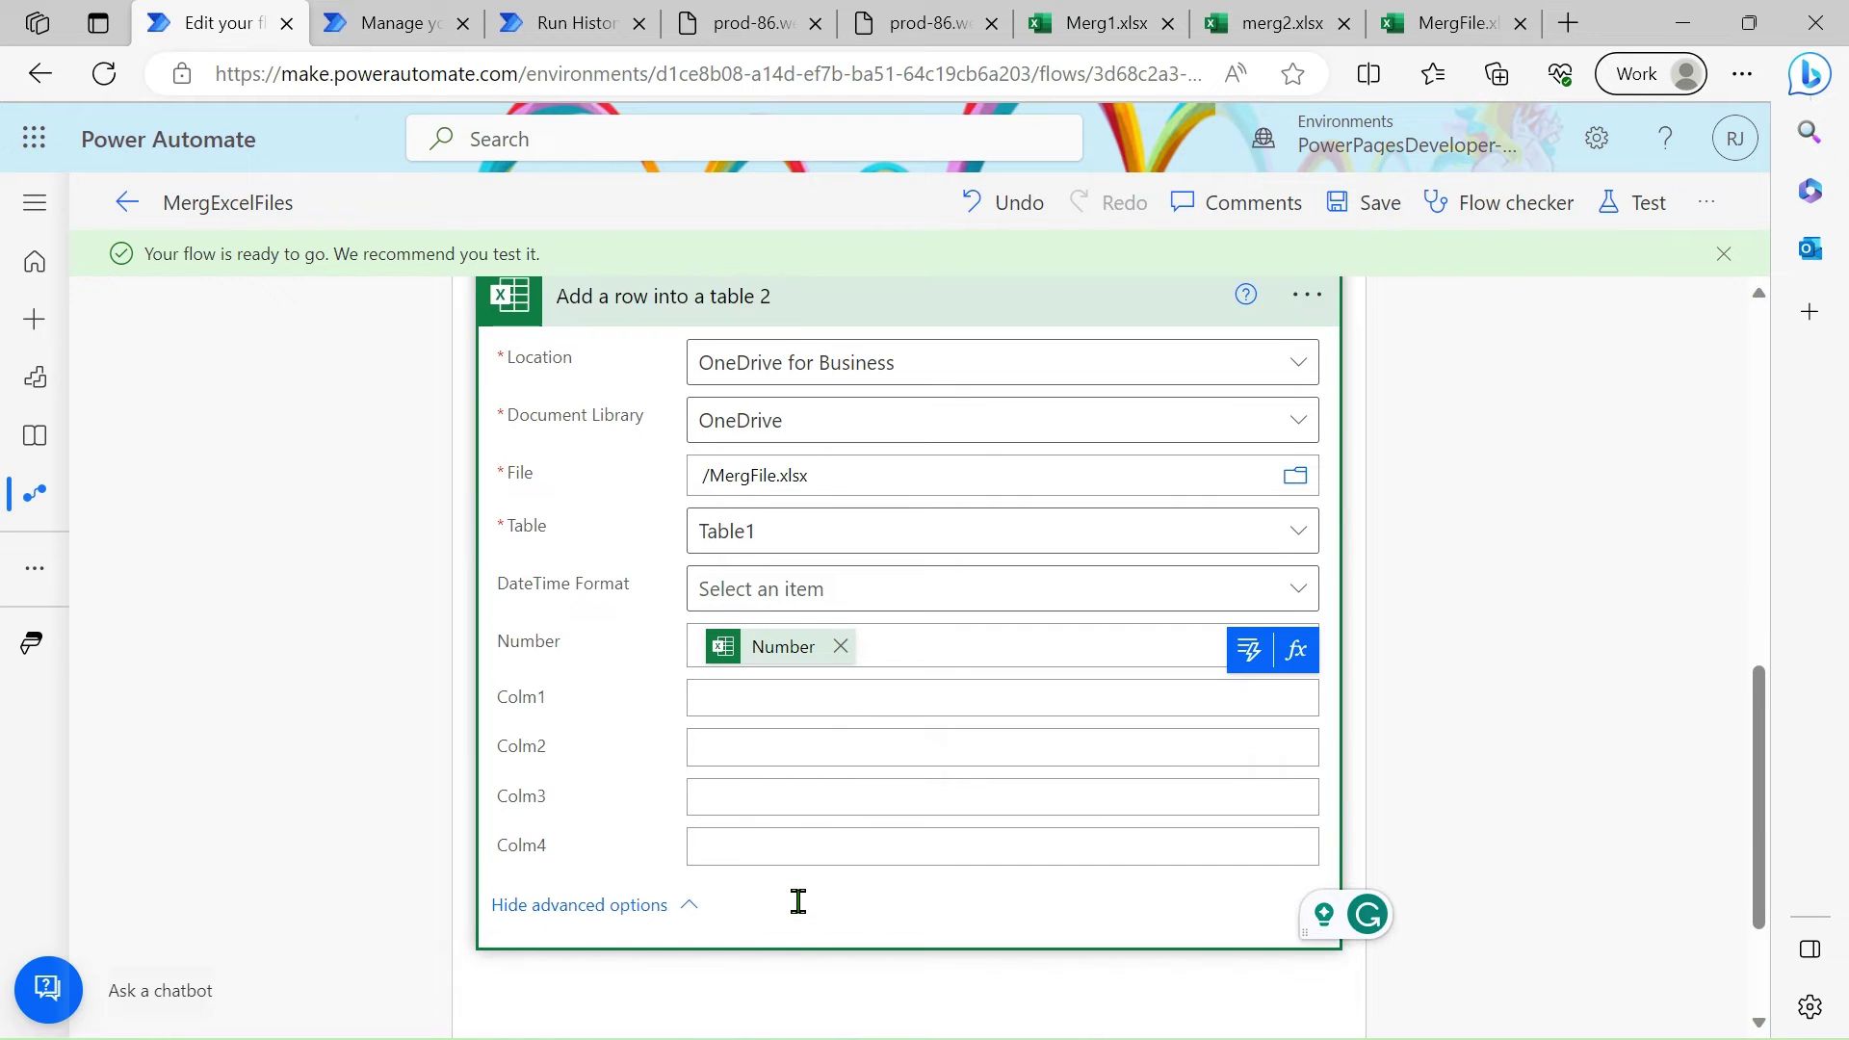
Insert the Colm1 value from "List rows present in a table" into the new add-row action and reopen the action inside its nested loops.
click(1246, 615)
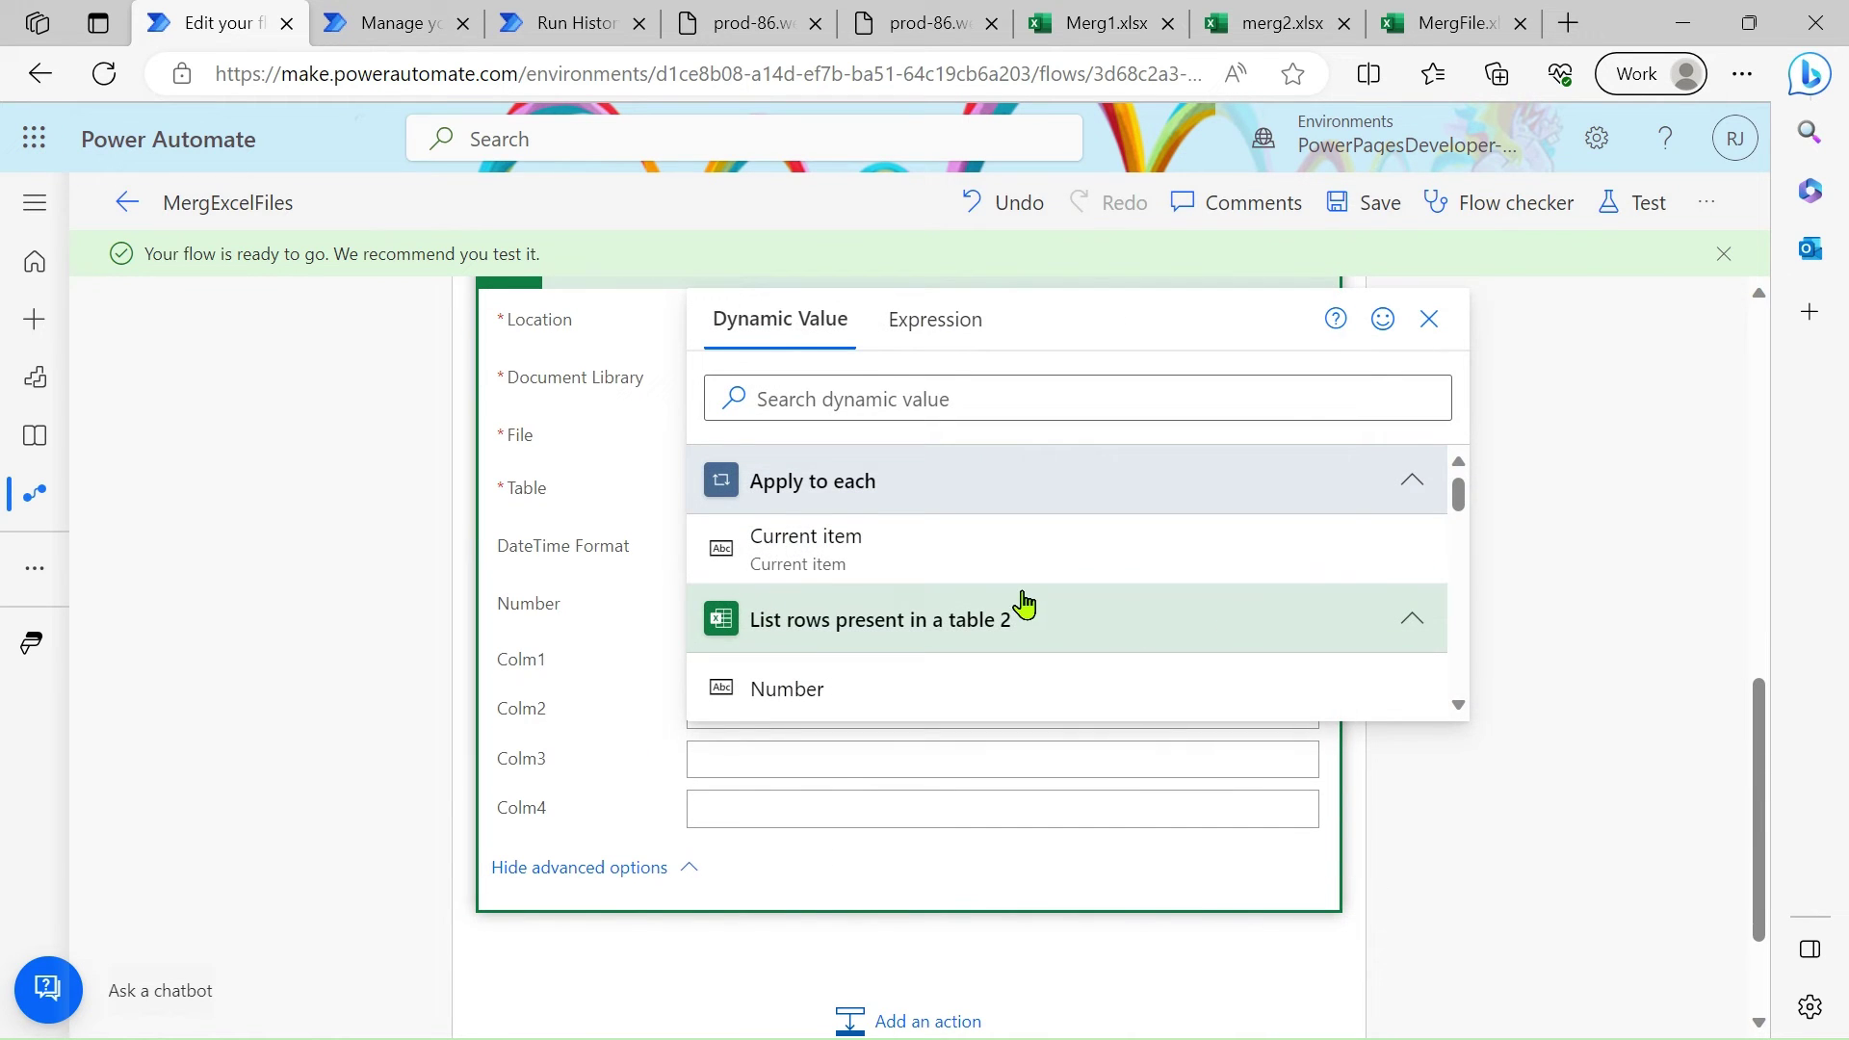
scroll(1019, 603, down, 5)
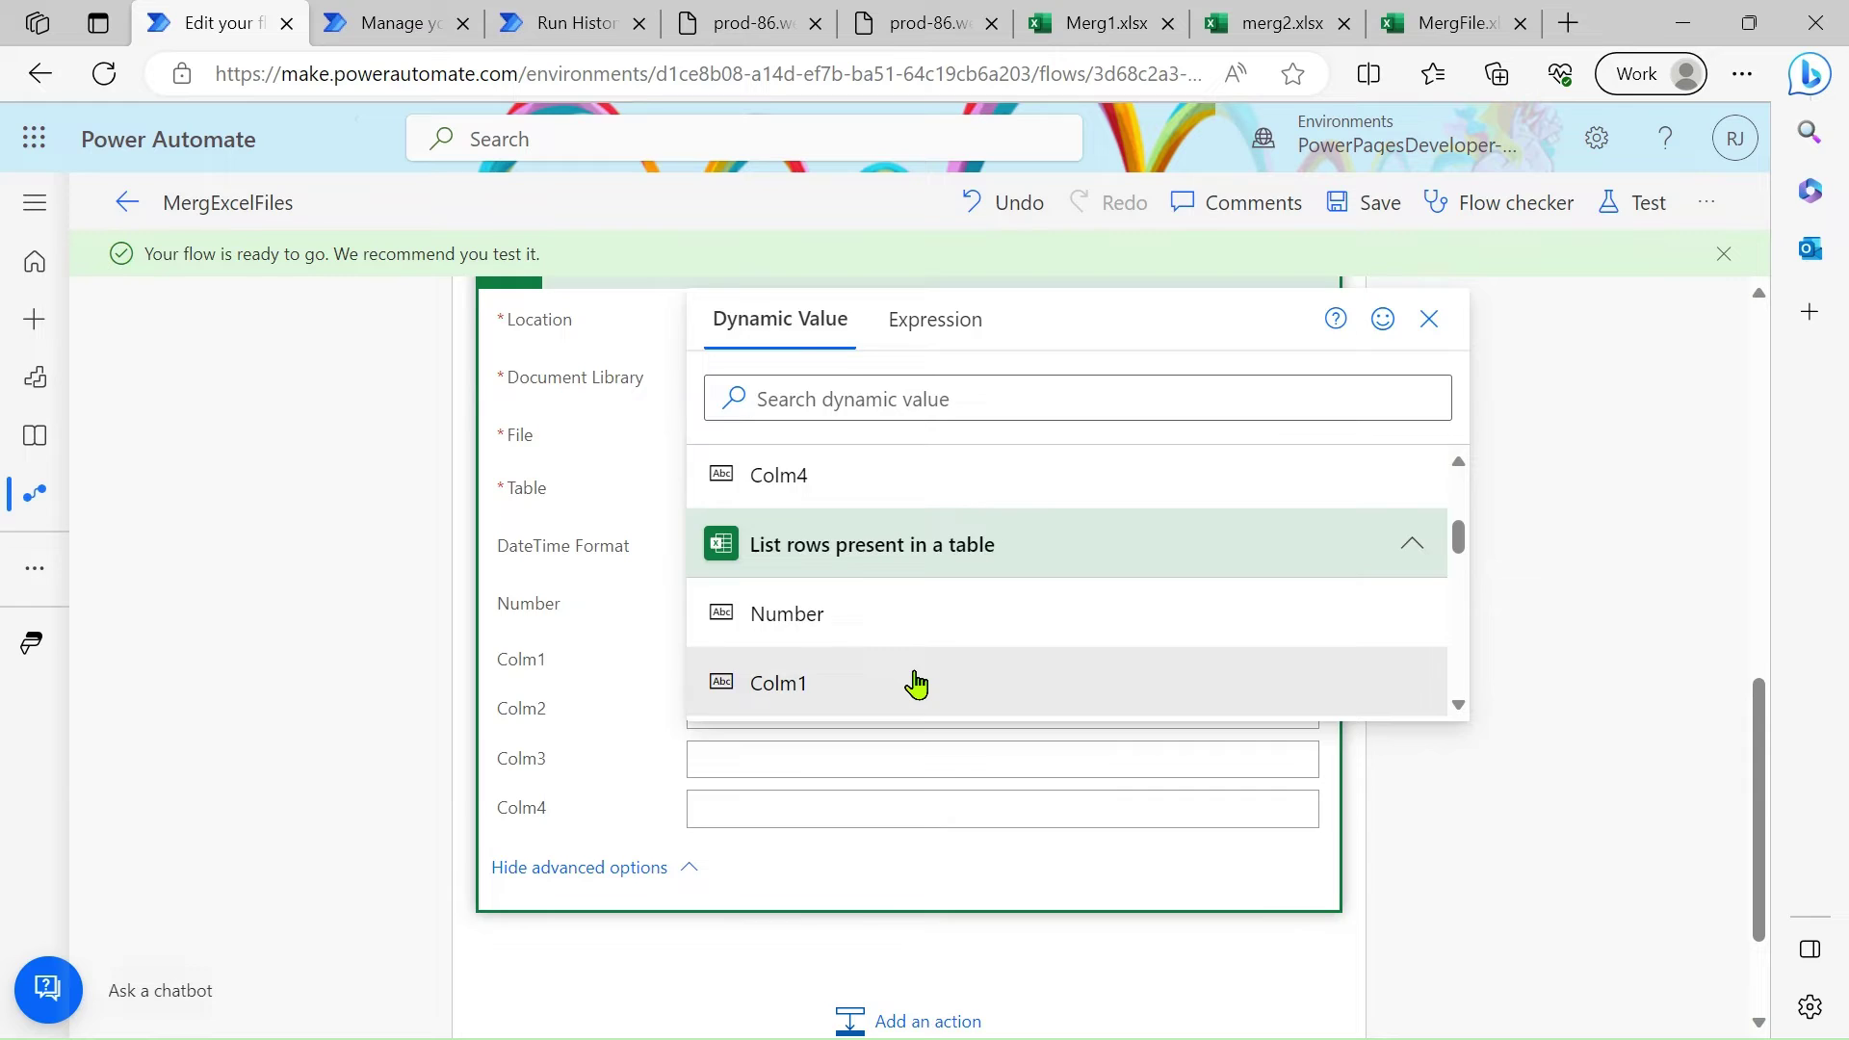
click(918, 676)
scroll(771, 508, up, 4)
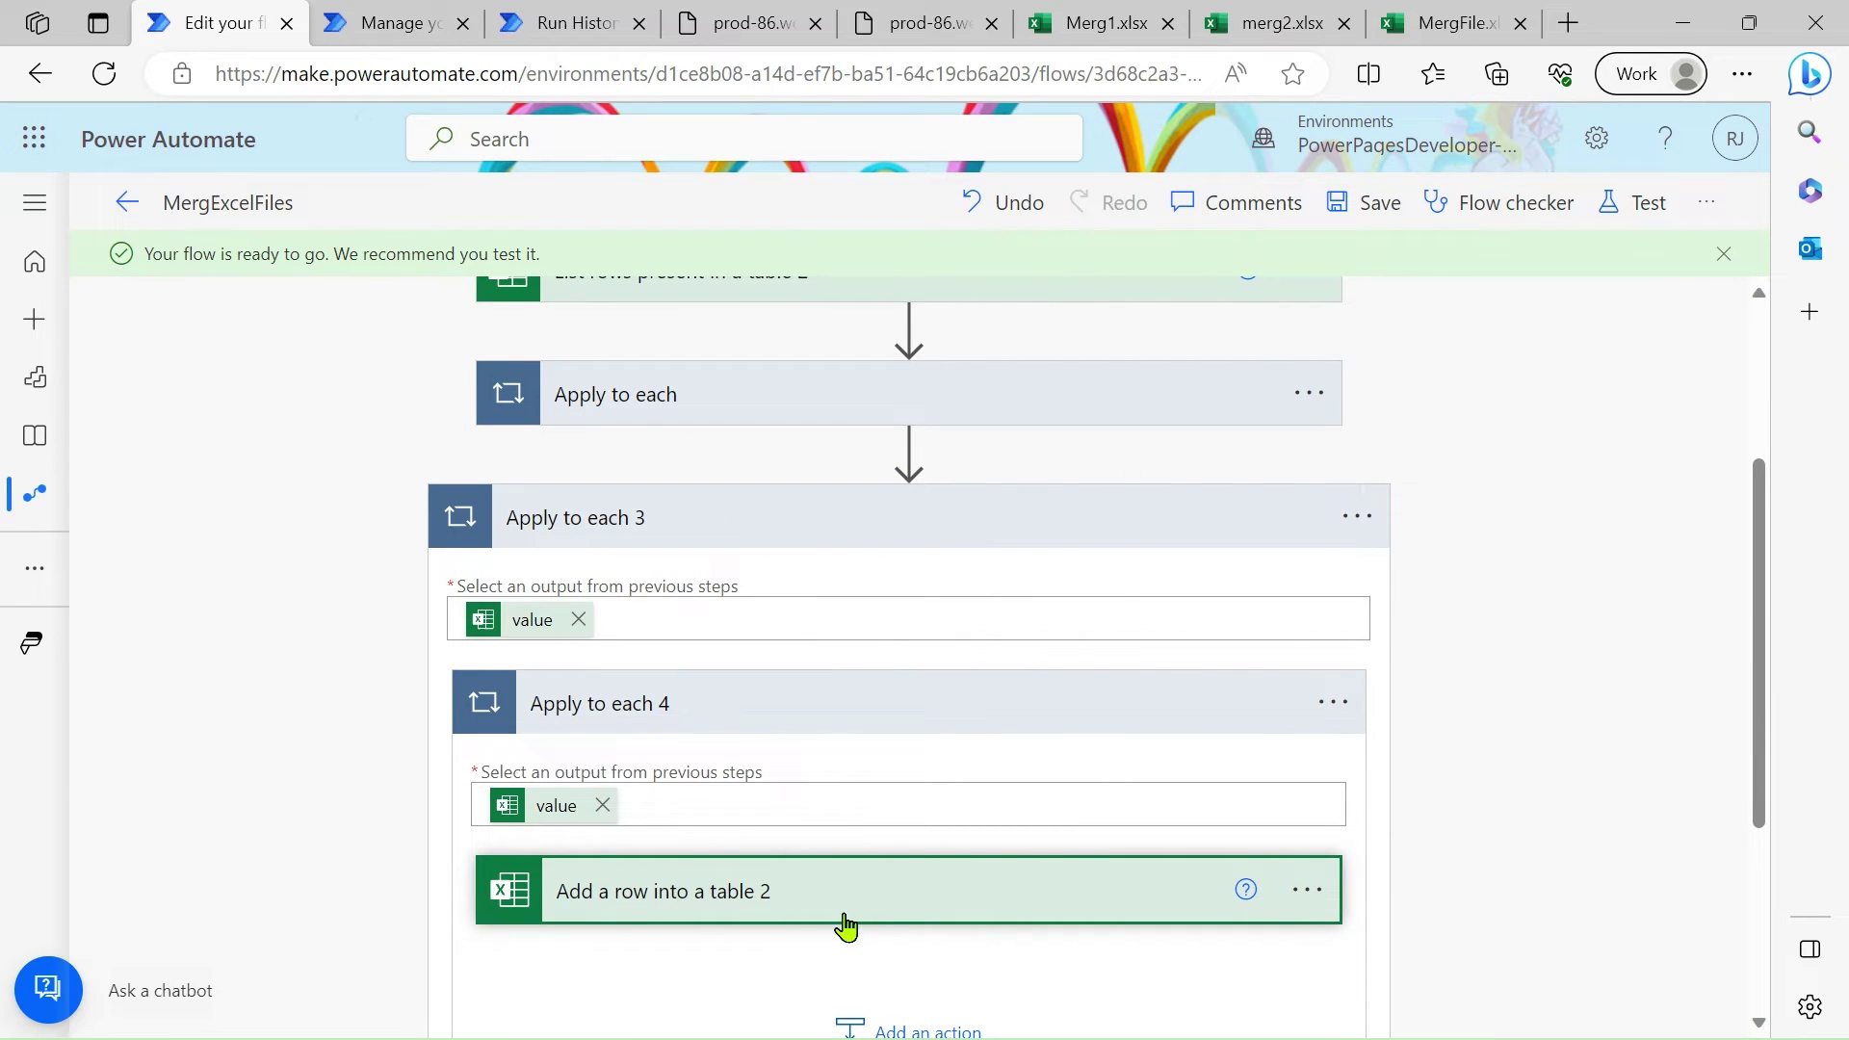
click(758, 891)
scroll(754, 881, down, 2)
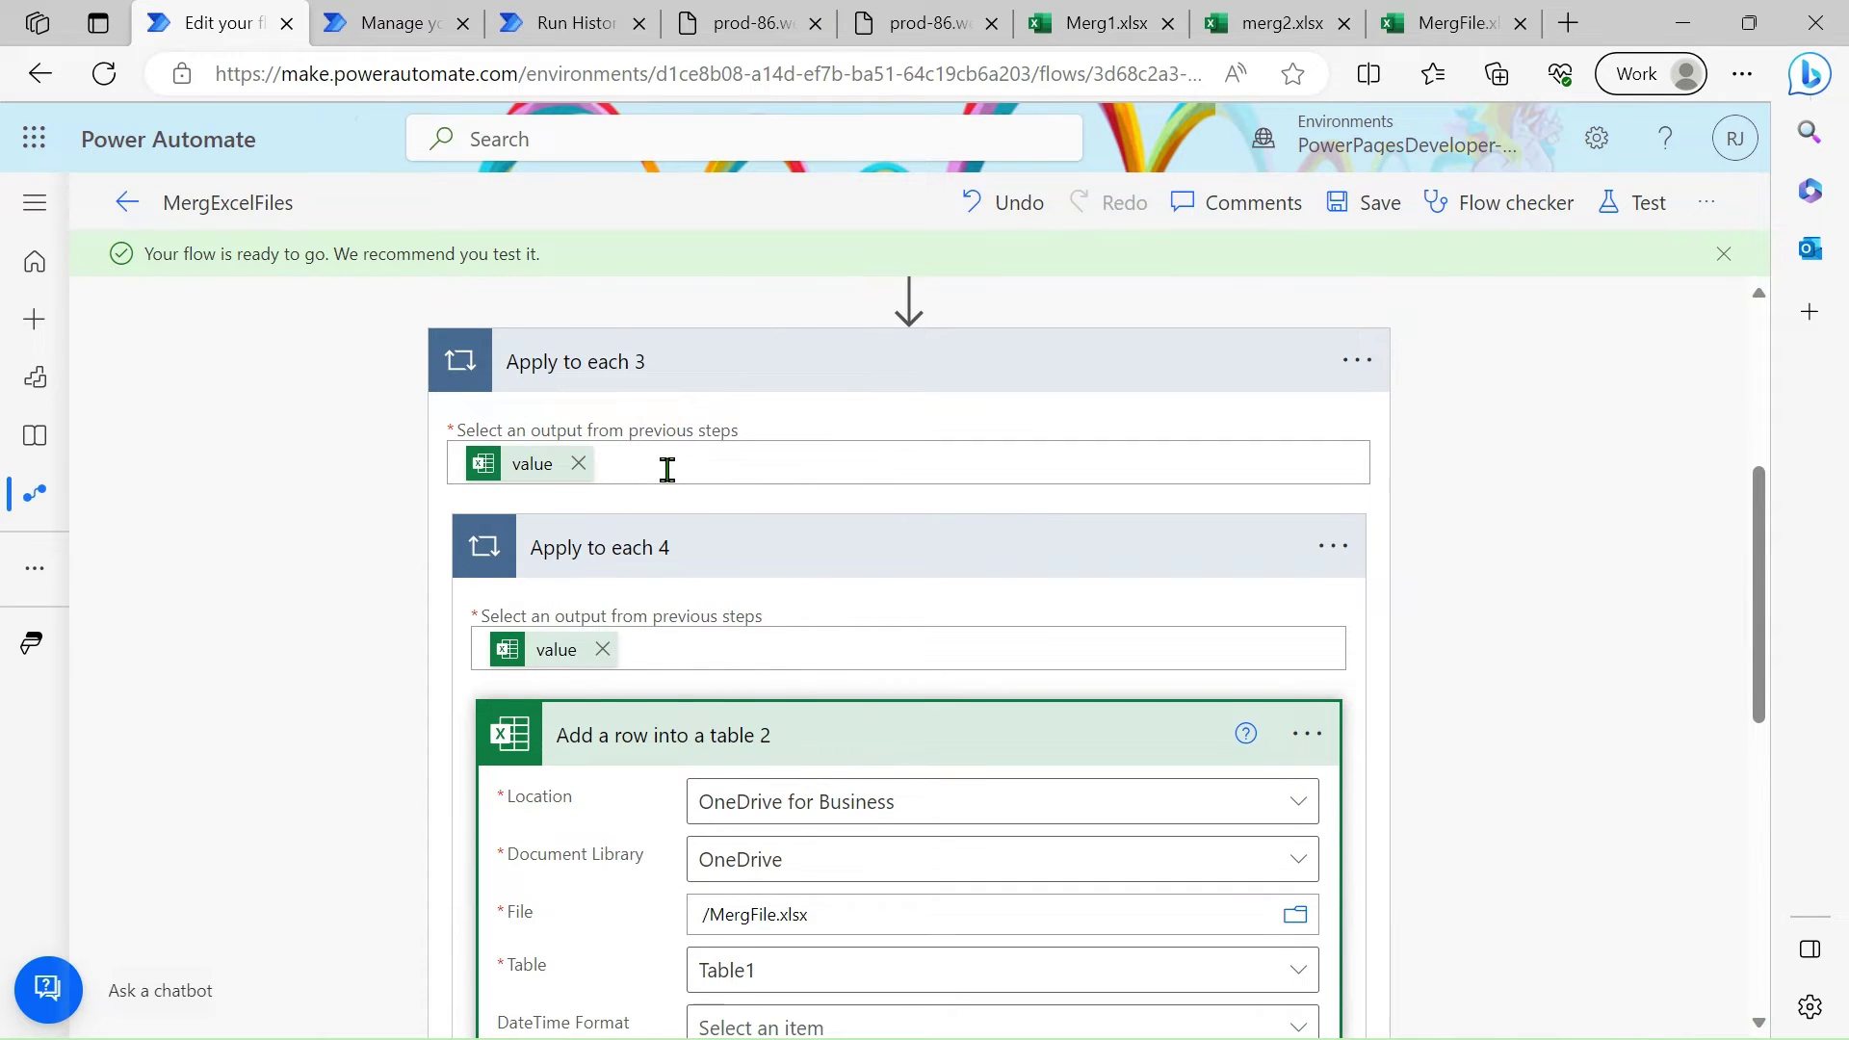
Highlight the value arrays in the JSON outputs of the second and first list-rows actions to compare what the loops iterate over.
click(737, 21)
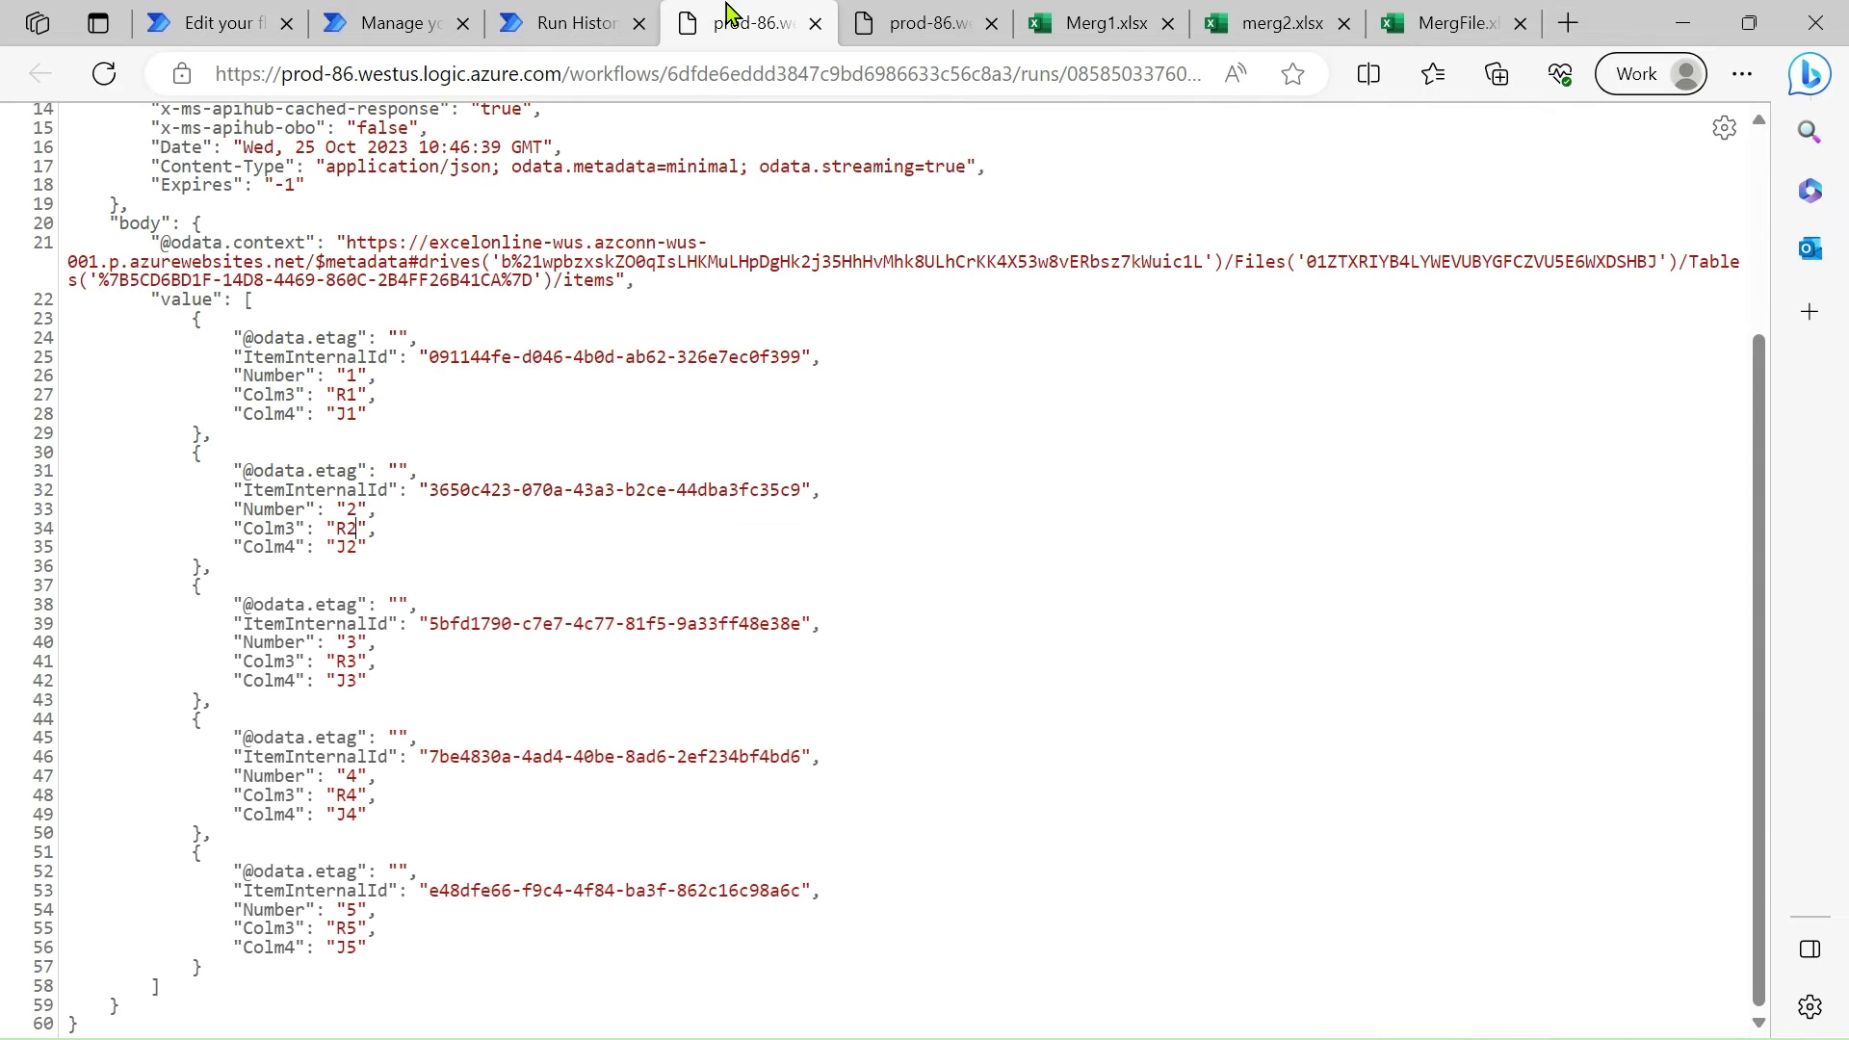
drag(225, 293, 315, 975)
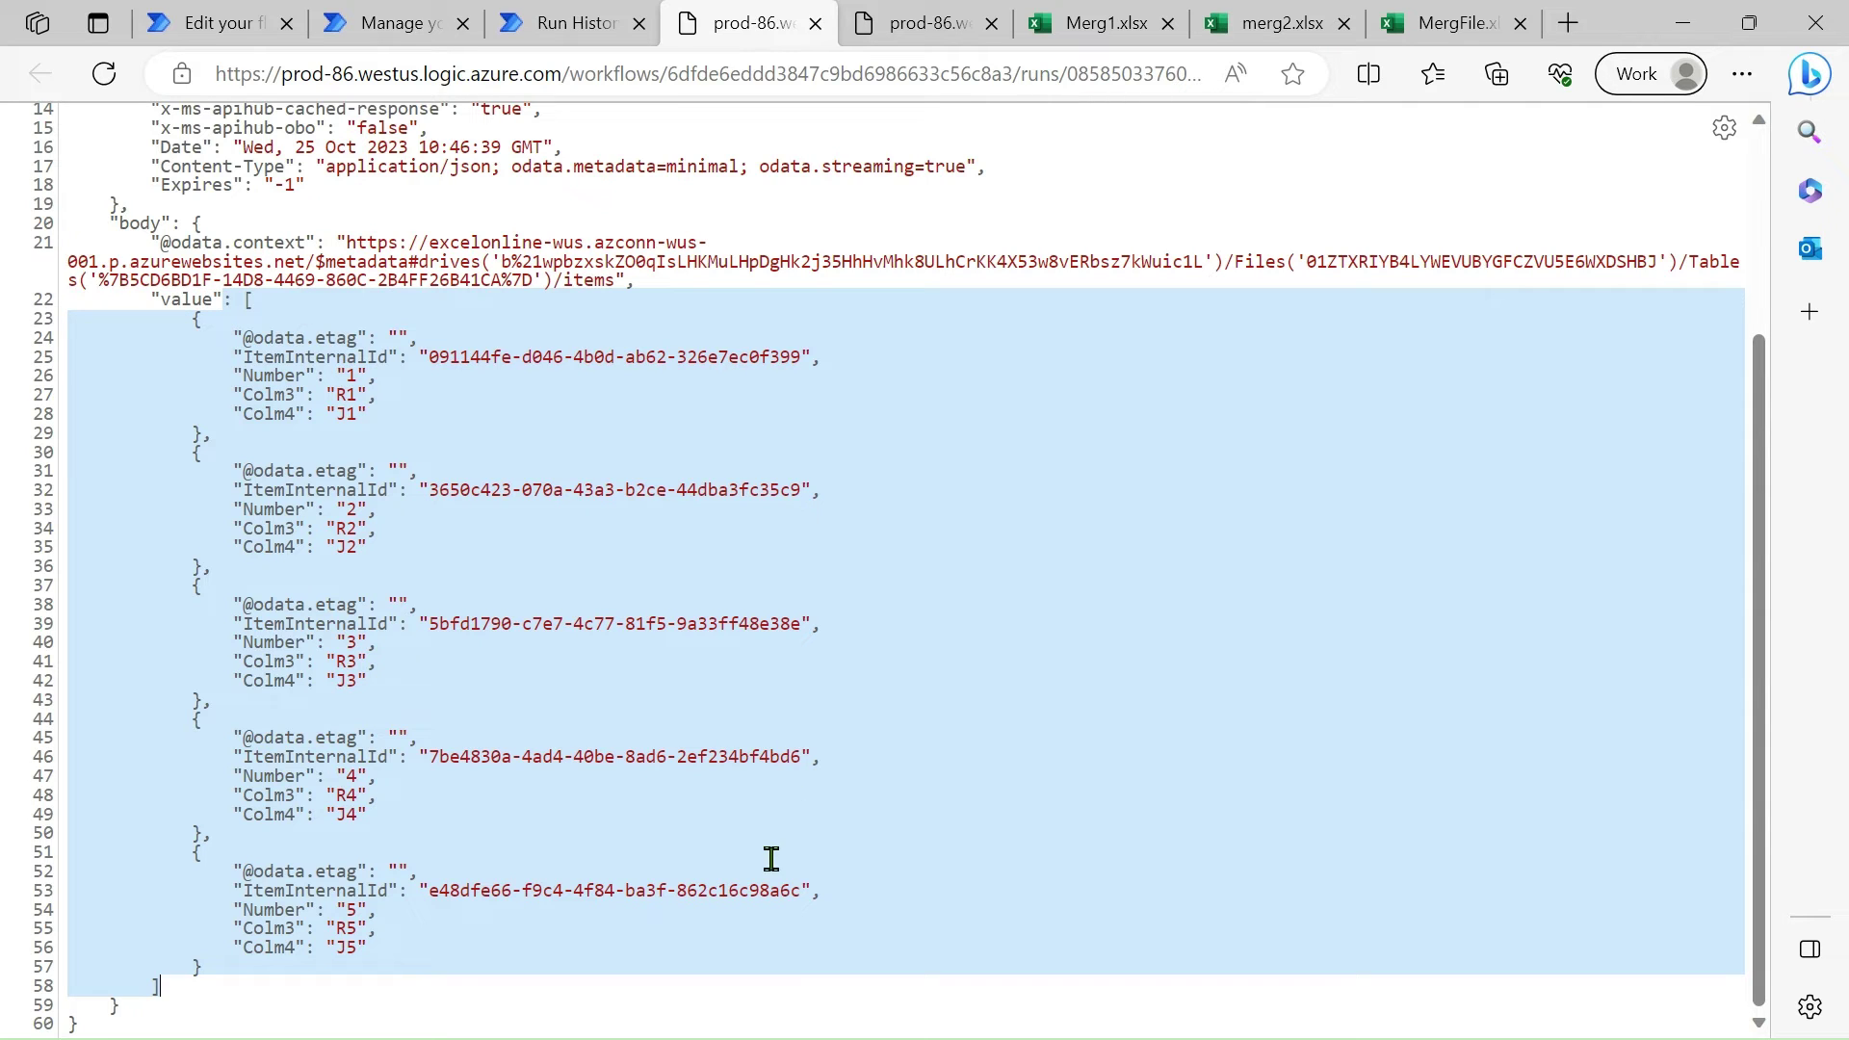
click(923, 17)
drag(223, 316, 442, 965)
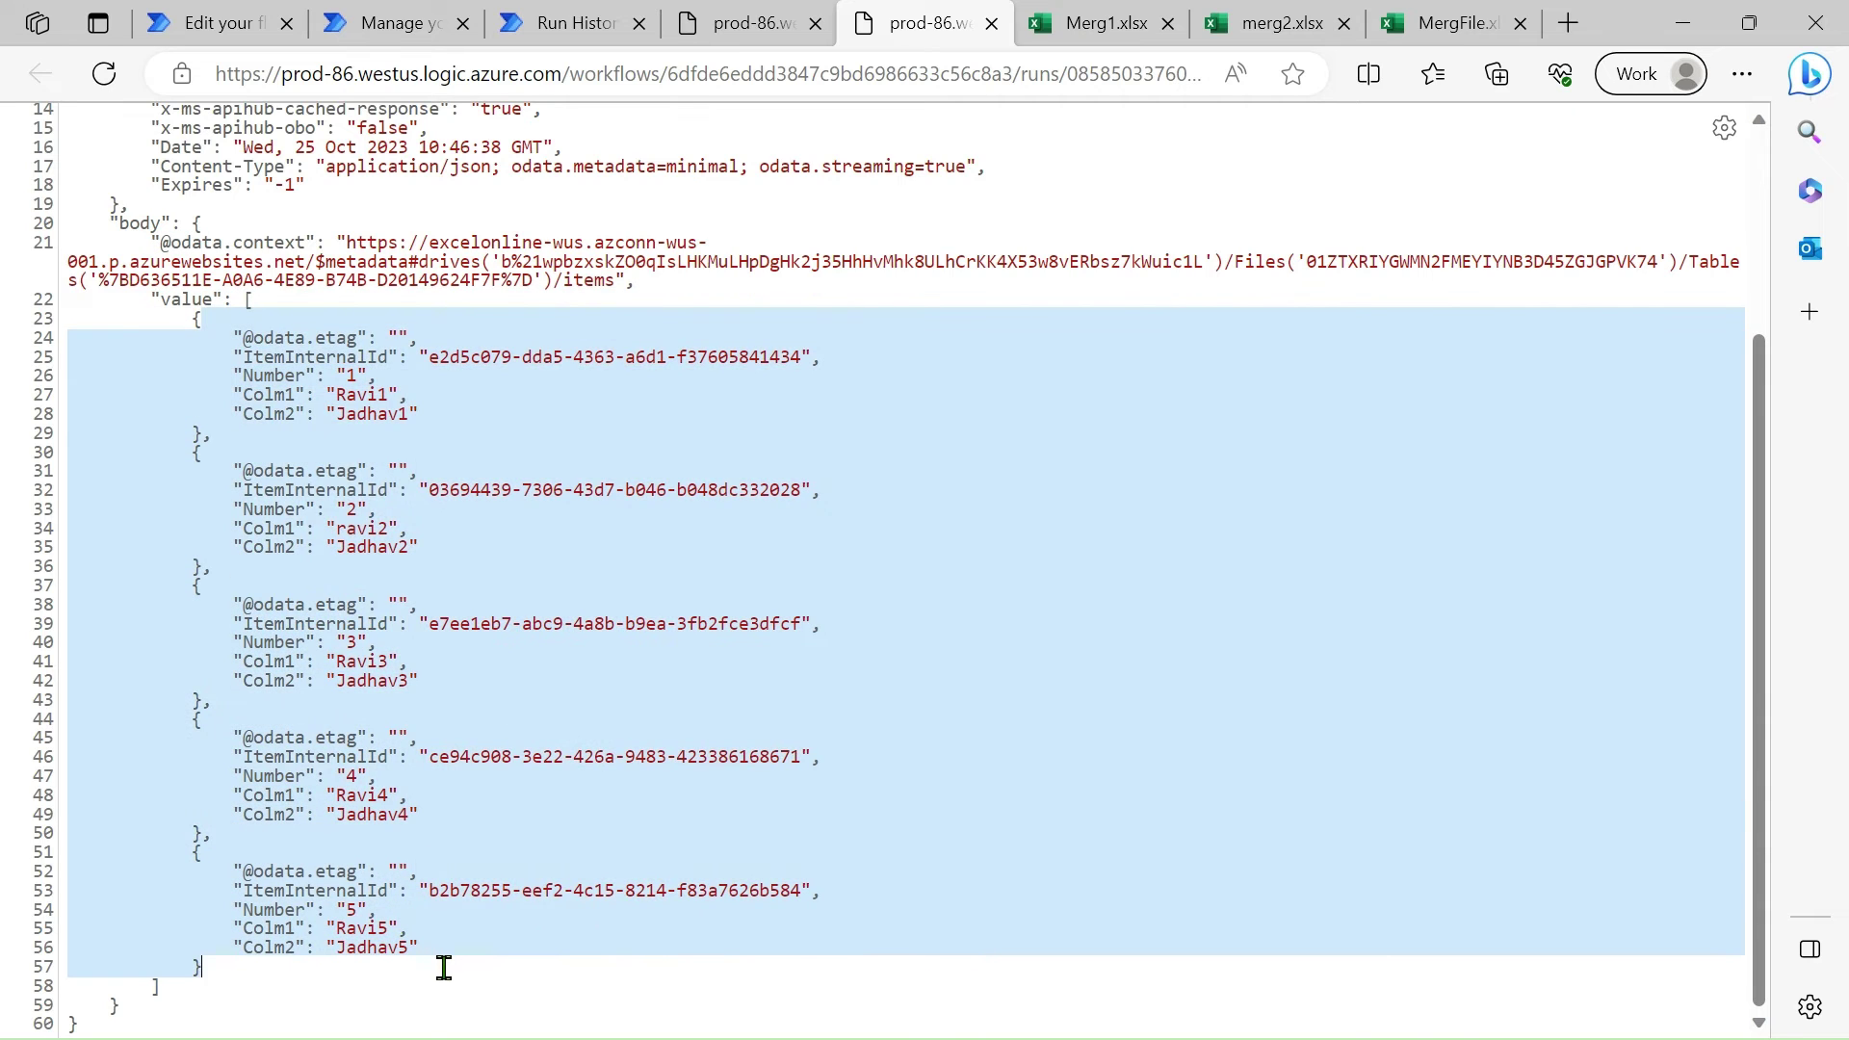
Expand Apply to each, Apply to each 2 and their Condition to review its Number comparison, and reopen the second list-rows action's JSON output.
click(416, 6)
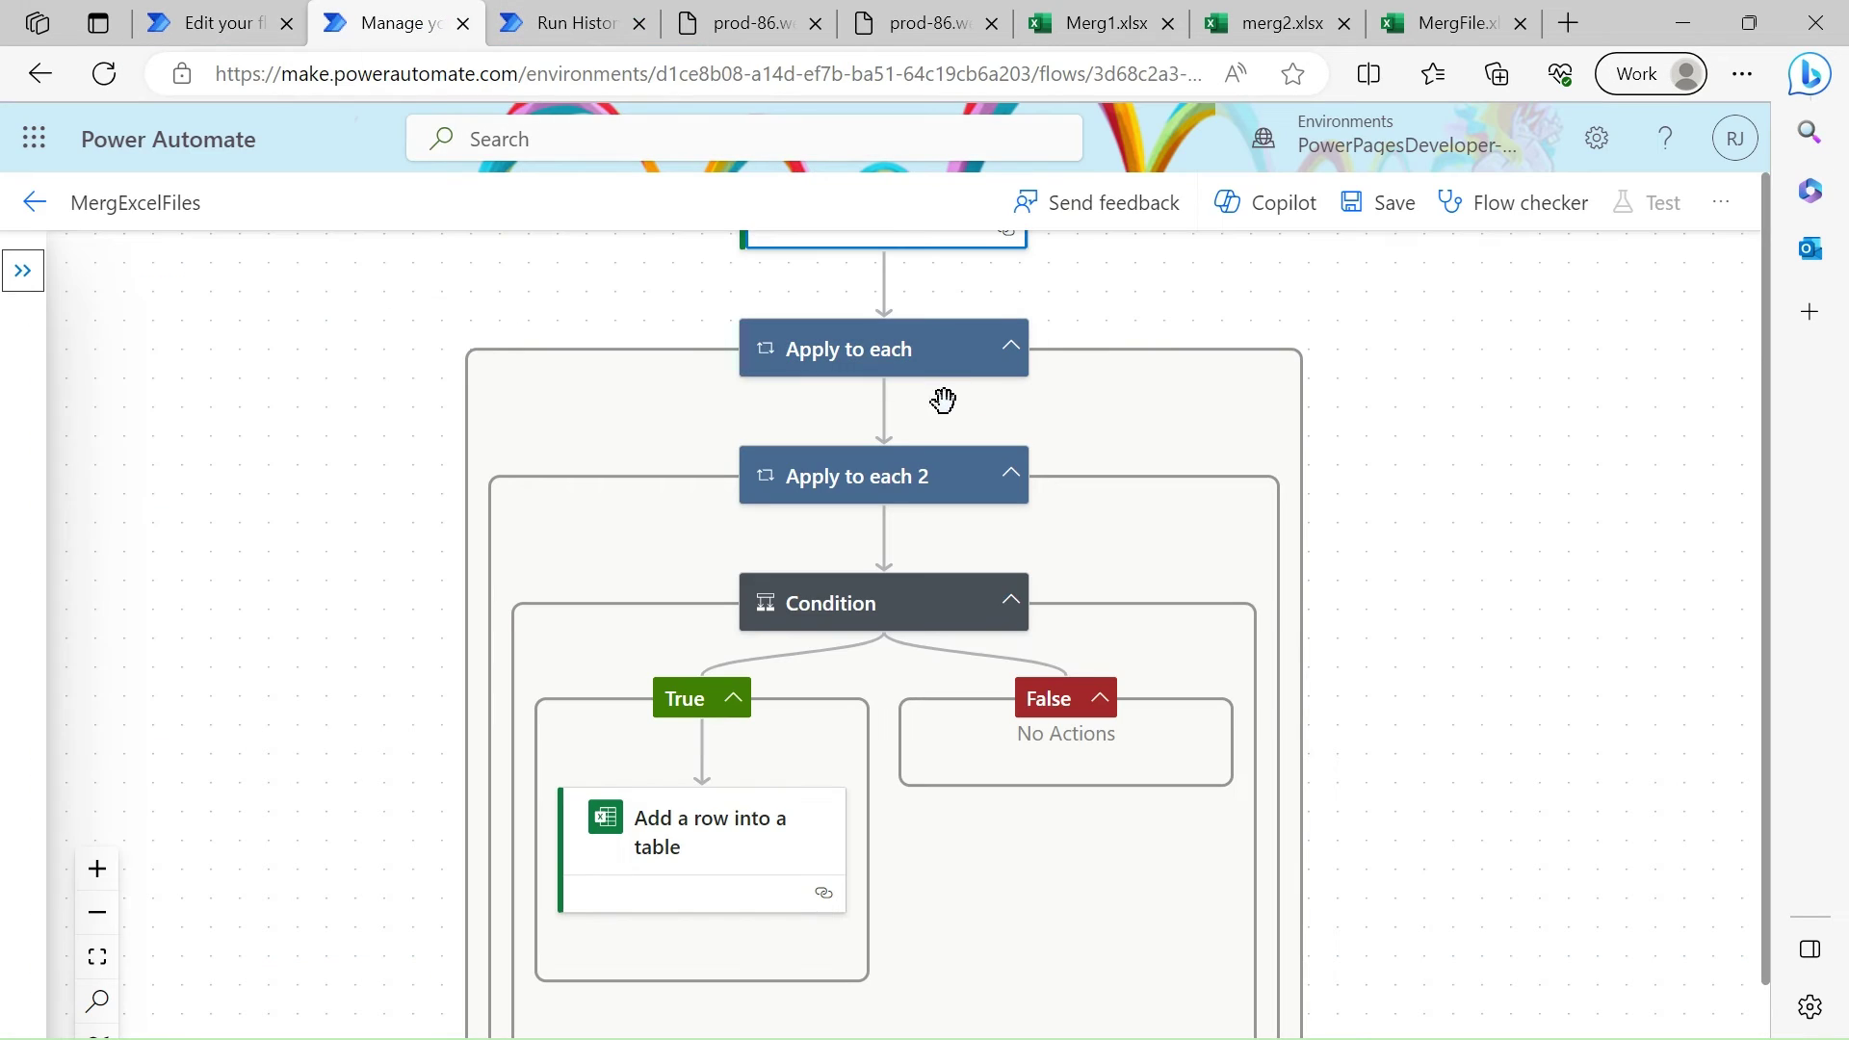
click(233, 11)
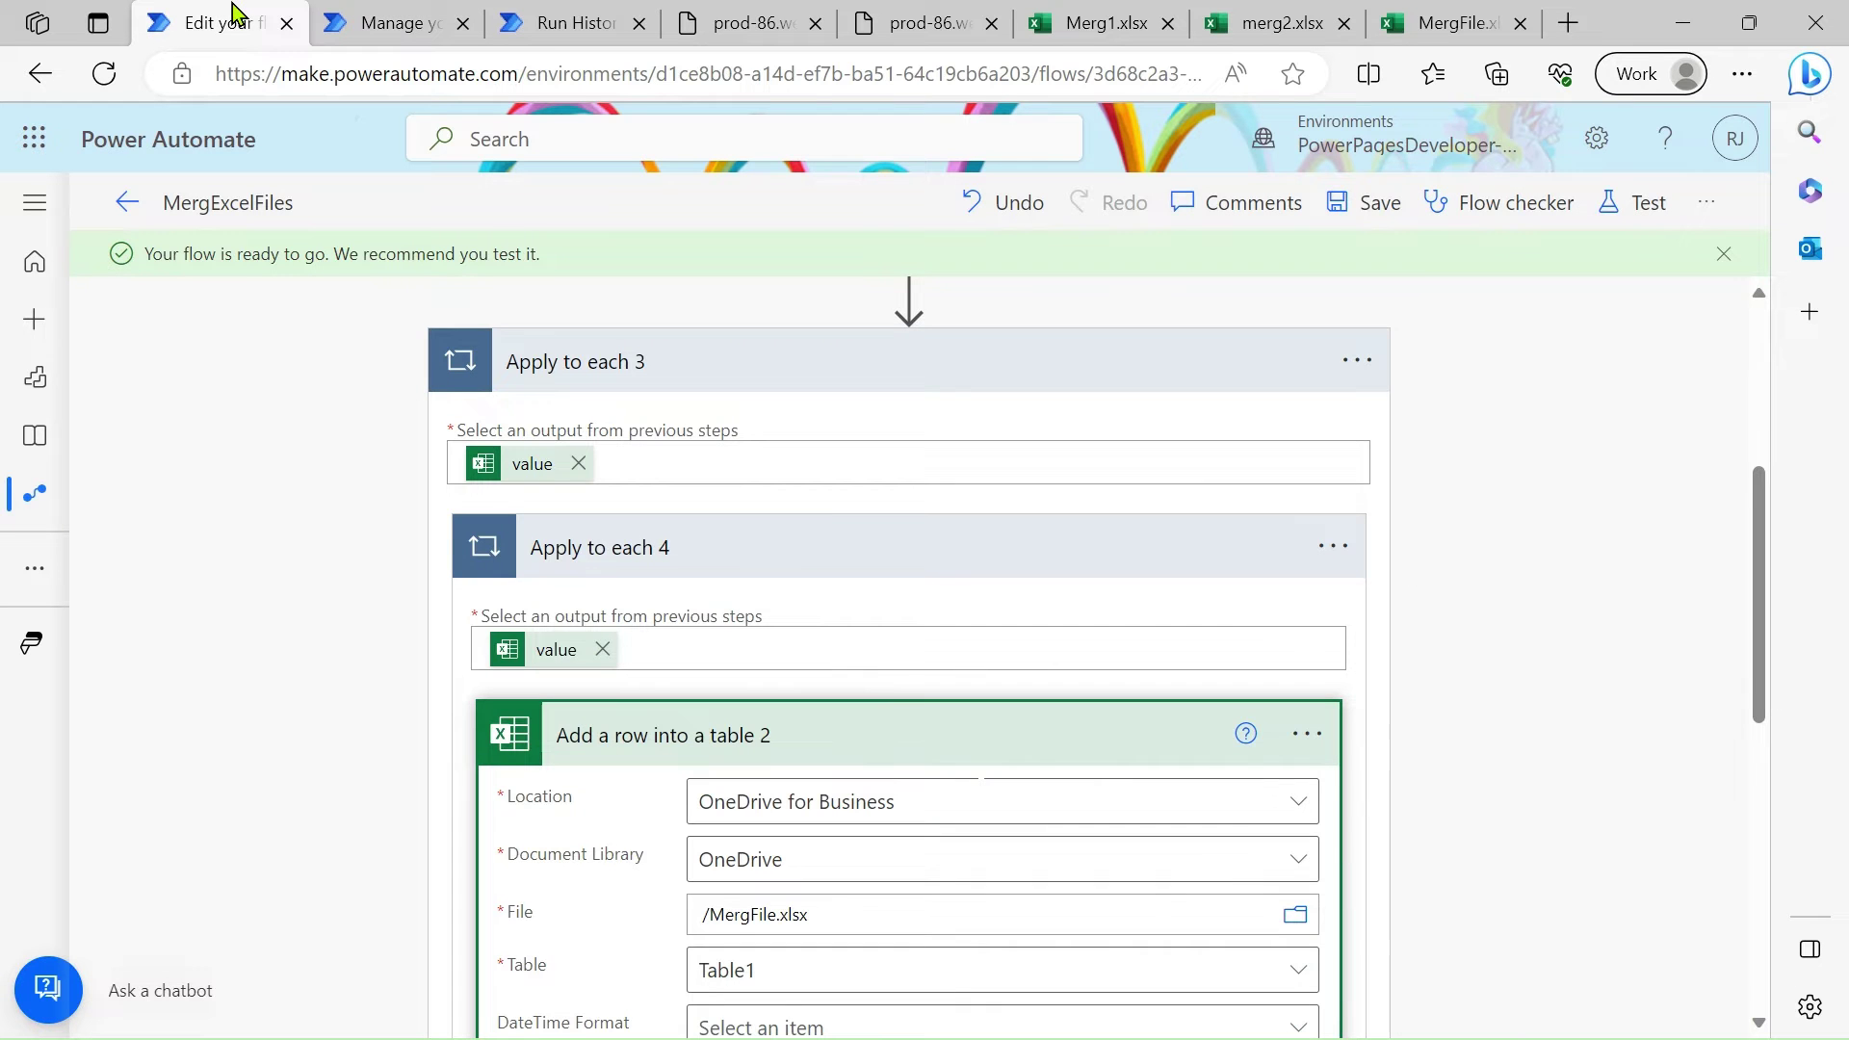
scroll(820, 508, down, 5)
scroll(821, 509, up, 8)
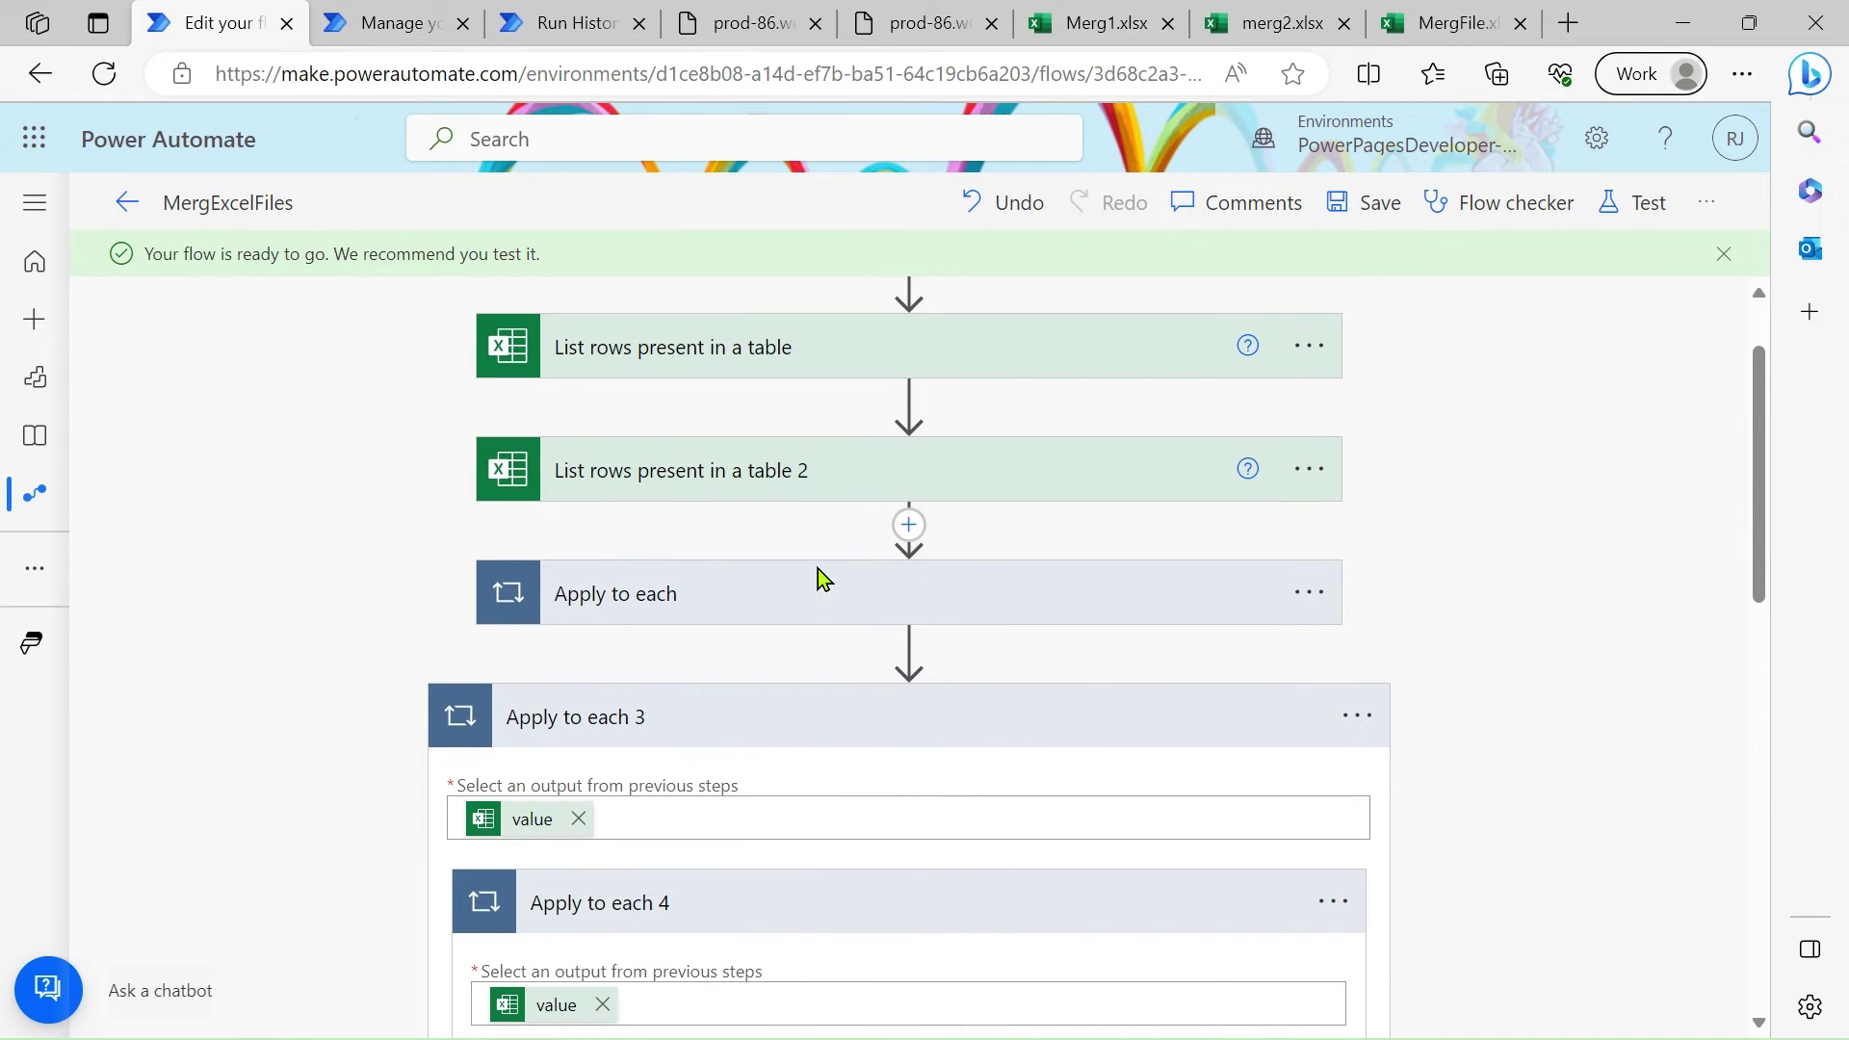
click(813, 610)
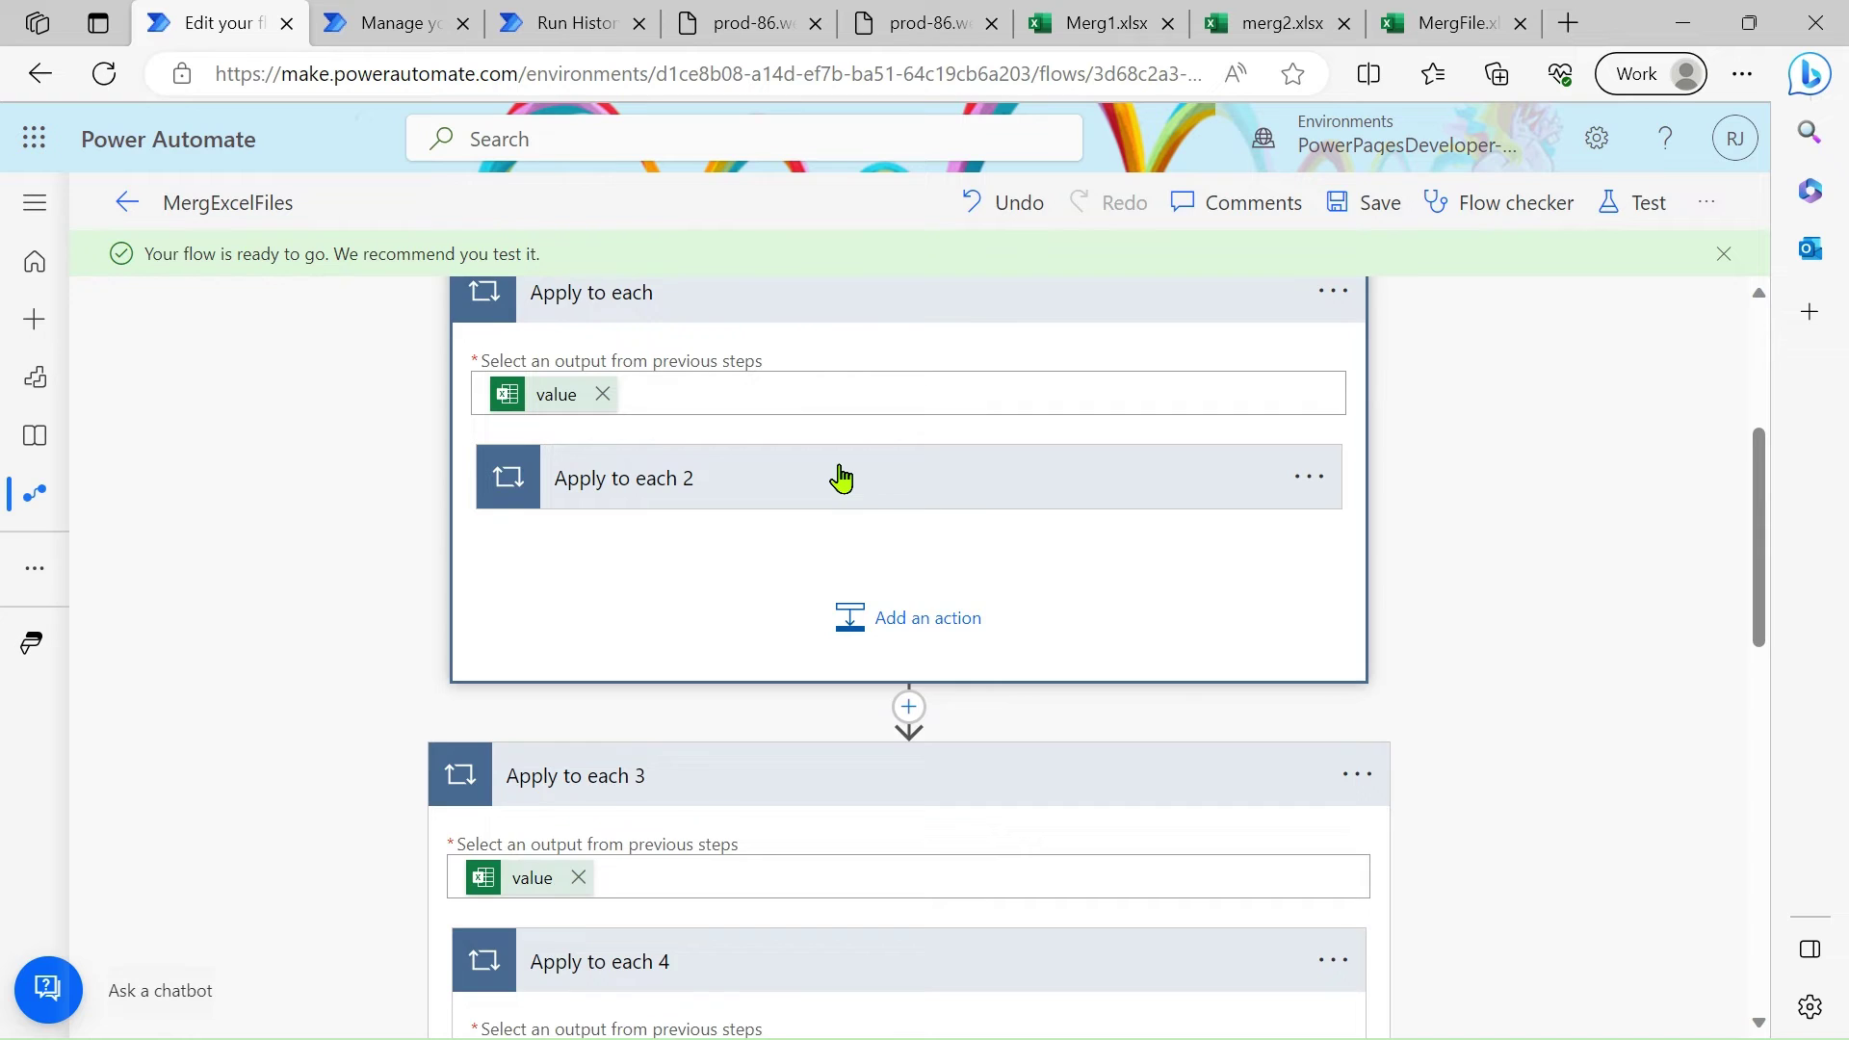
click(837, 475)
scroll(828, 520, down, 1)
click(823, 549)
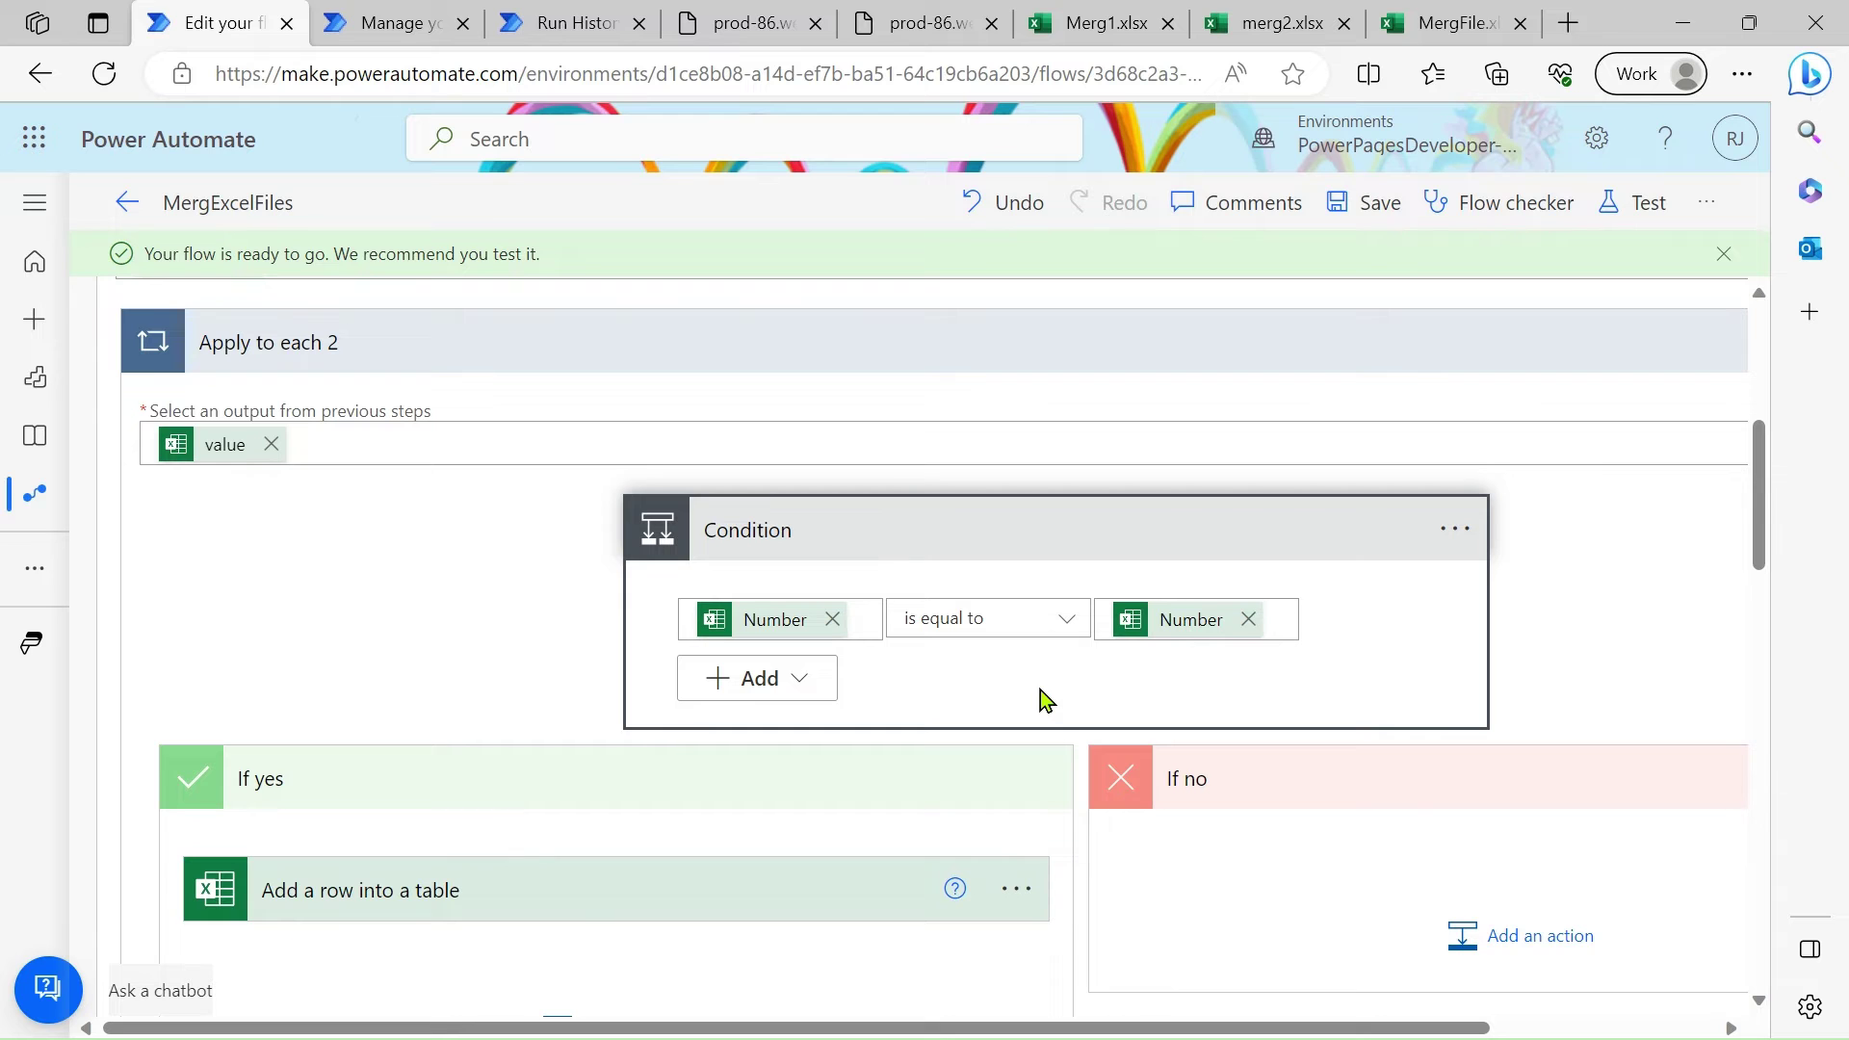
click(770, 18)
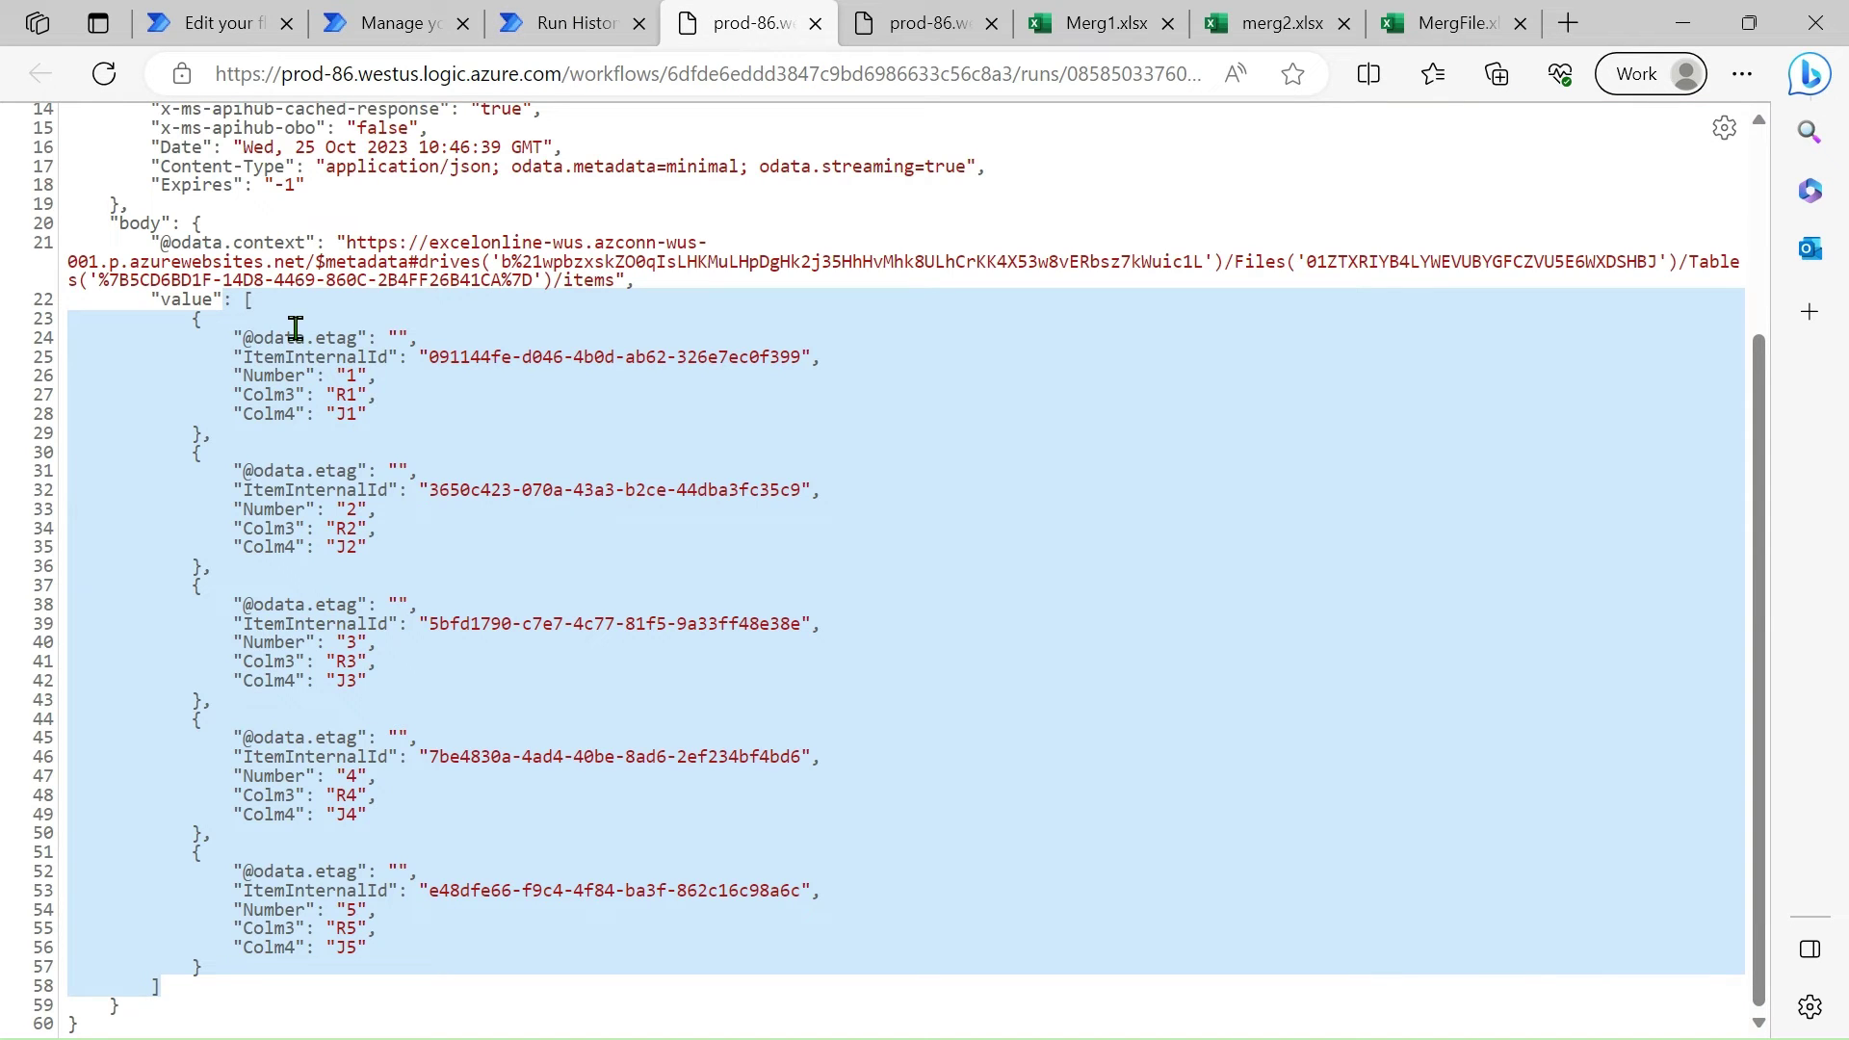
Highlight the Number entry of the first record in the other list-rows JSON output and return to the flow editor.
key(ctrl+Tab)
drag(226, 383, 391, 372)
click(221, 22)
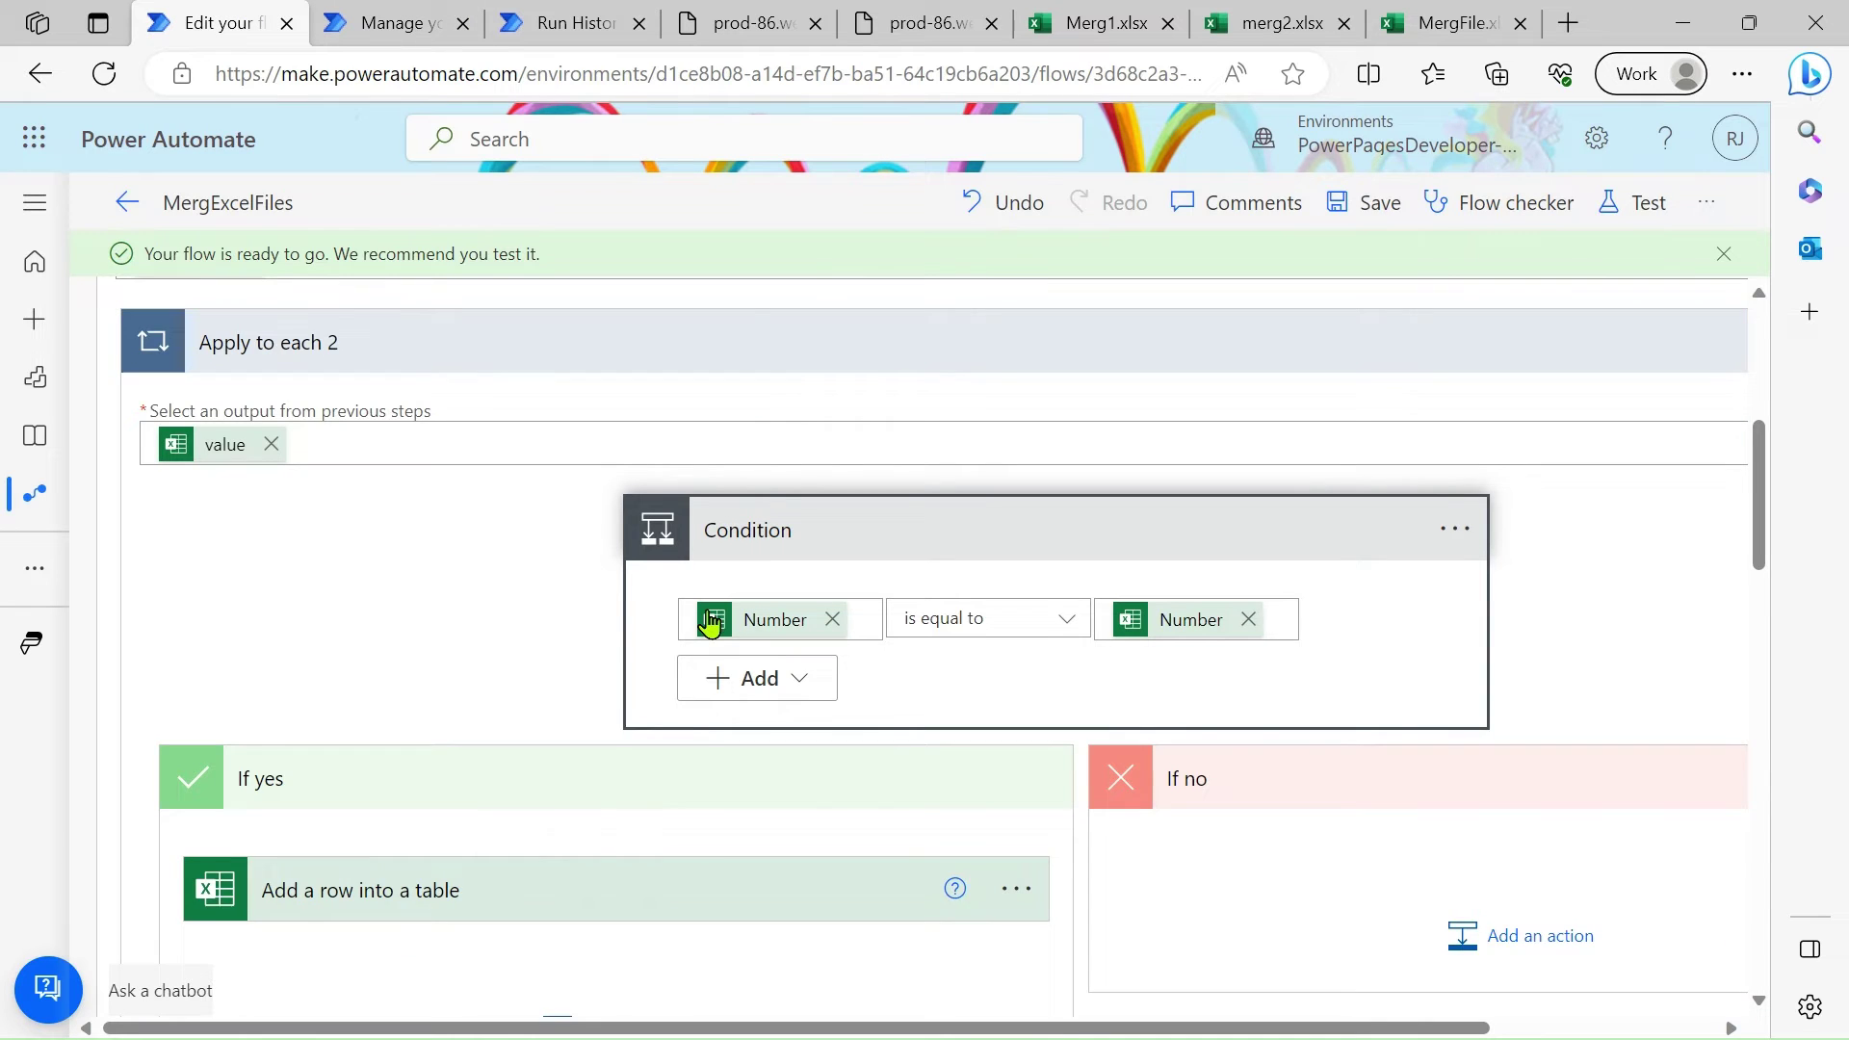
Expand the add-row action under the Condition's If yes branch and review its MergFile.xlsx table and column mappings.
scroll(708, 623, down, 2)
click(459, 743)
scroll(459, 743, down, 2)
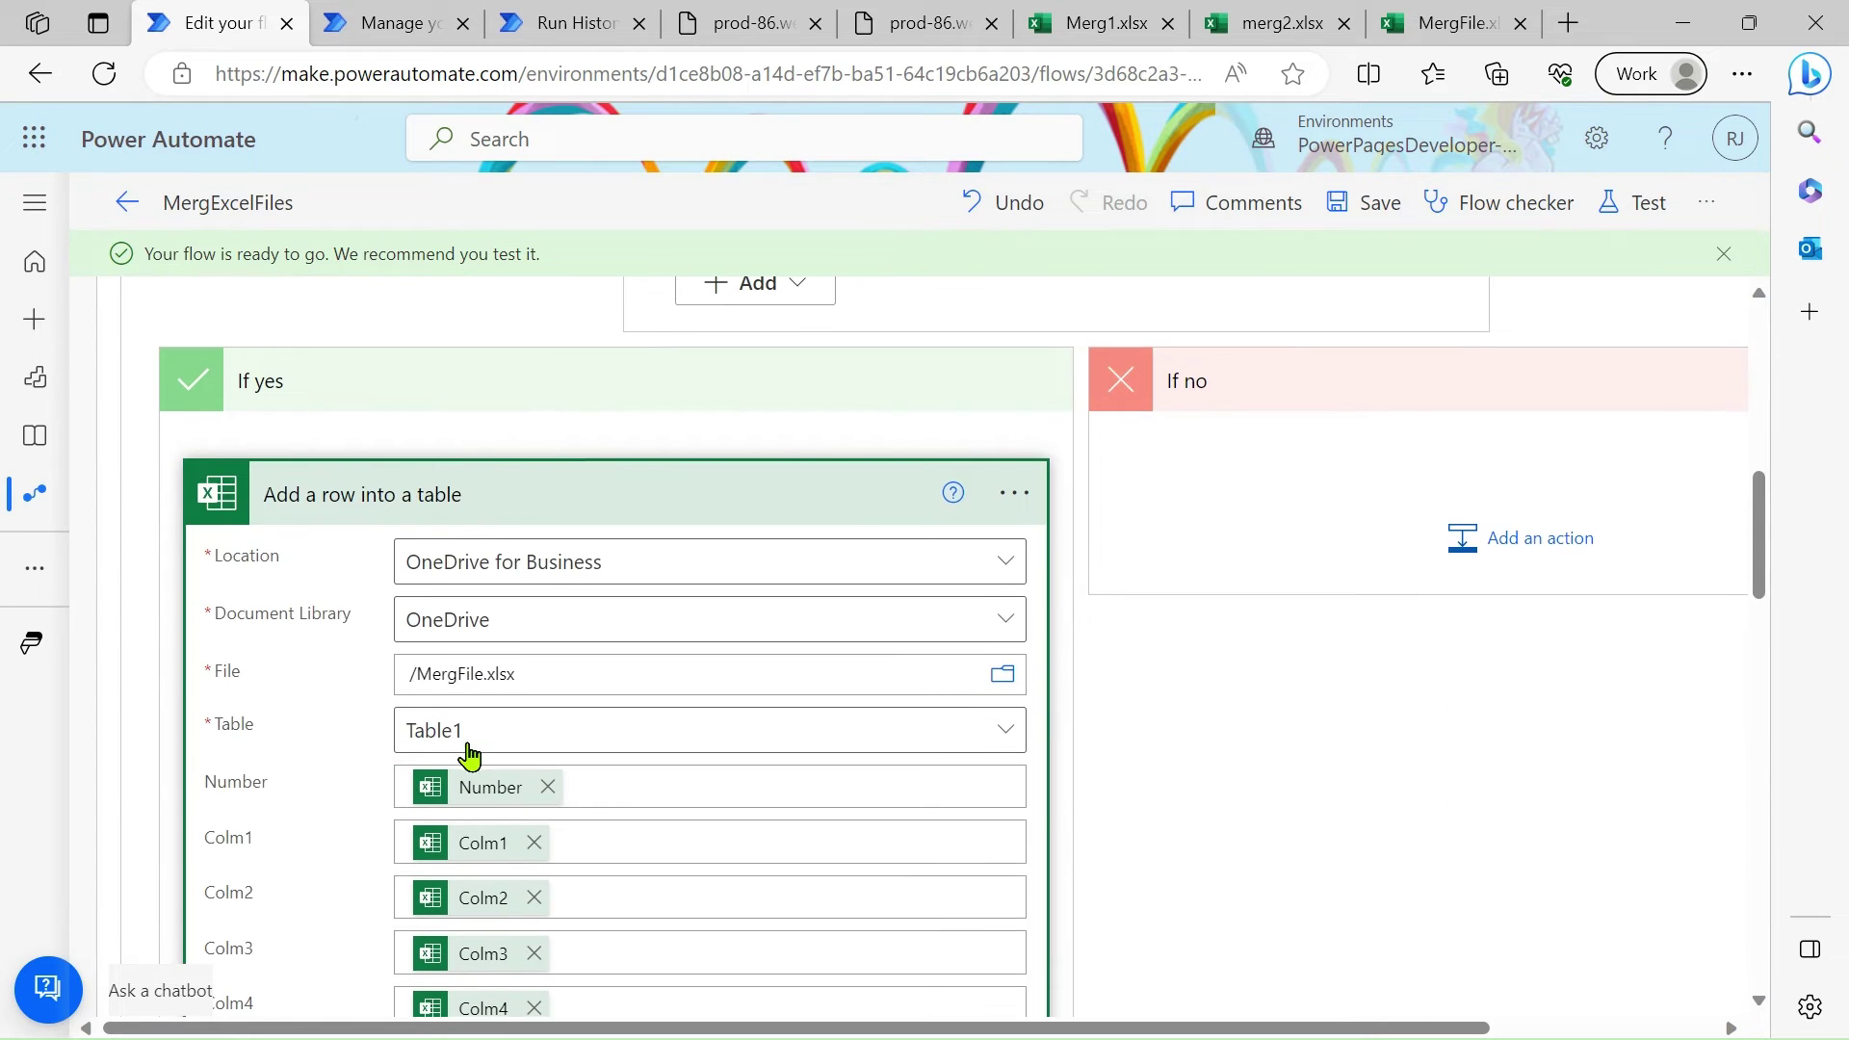
scroll(1238, 795, down, 4)
scroll(1238, 795, up, 10)
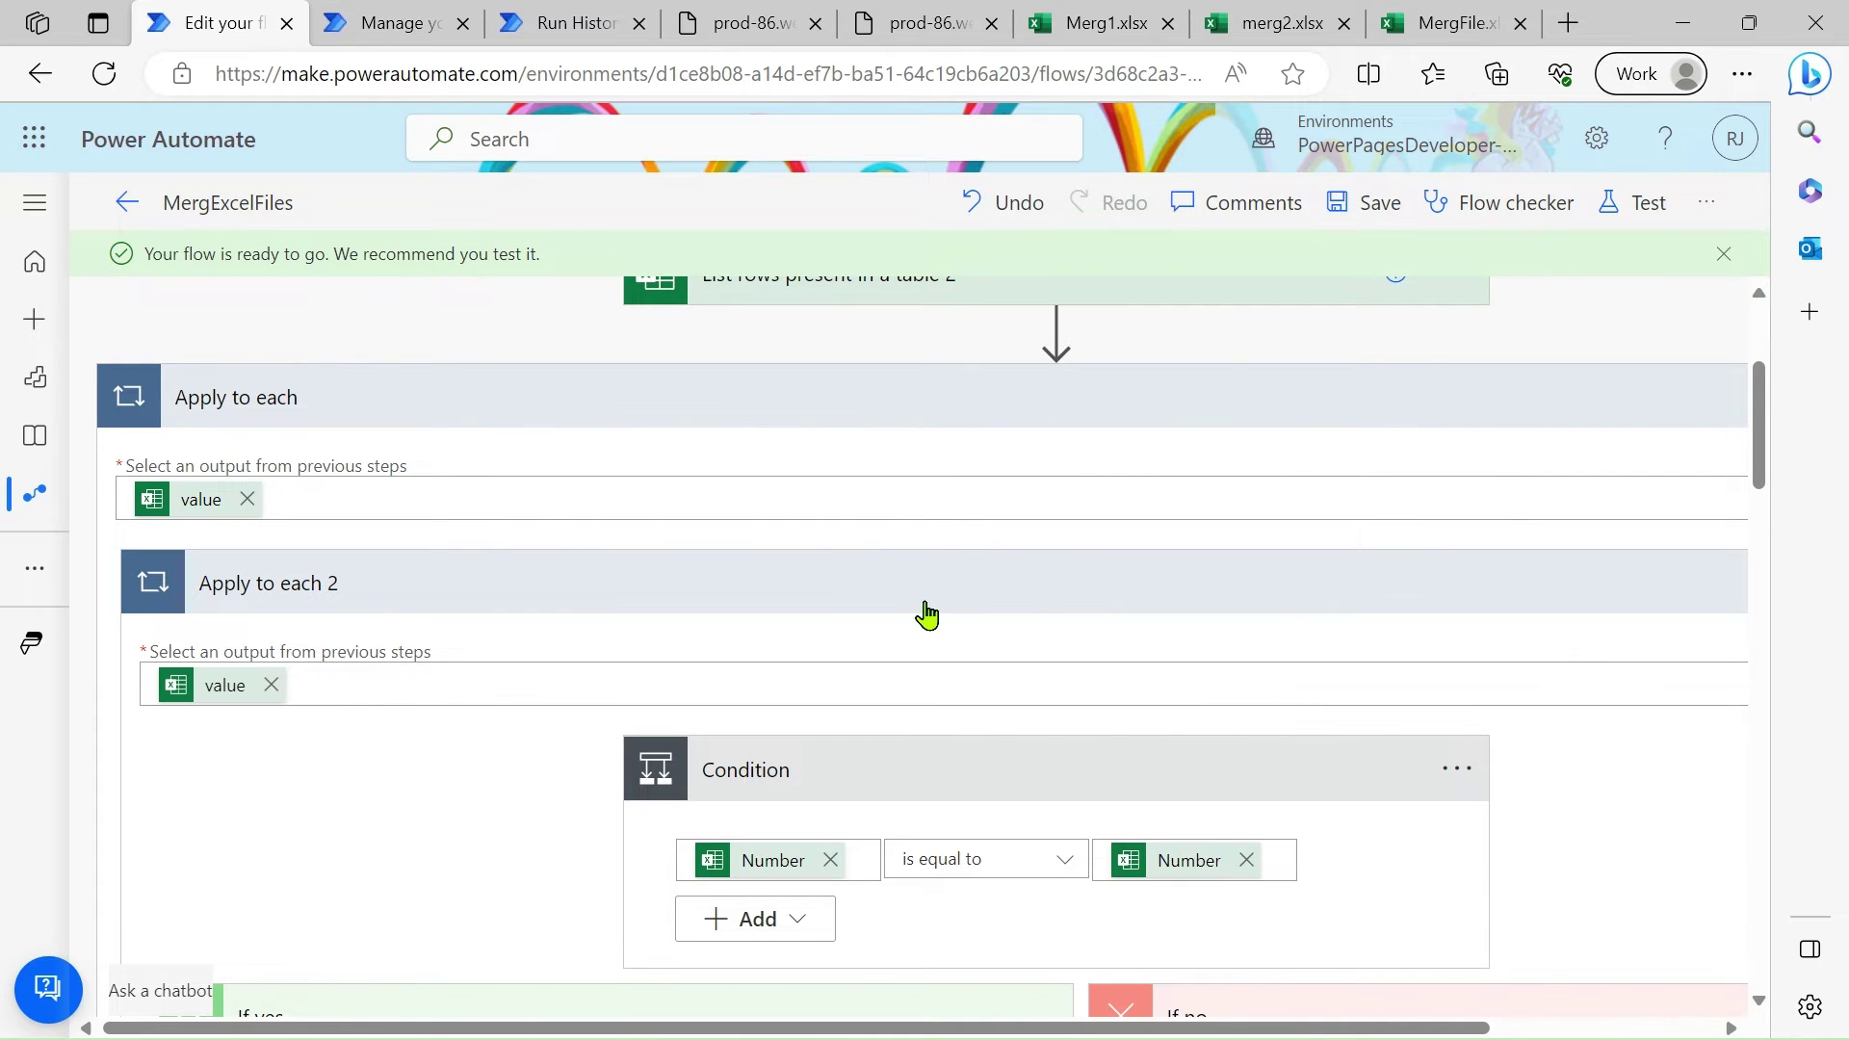
Check the Concurrency Control settings of Apply to each 2 and the outer Apply to each, closing both without changes.
scroll(926, 613, right, 3)
click(1687, 580)
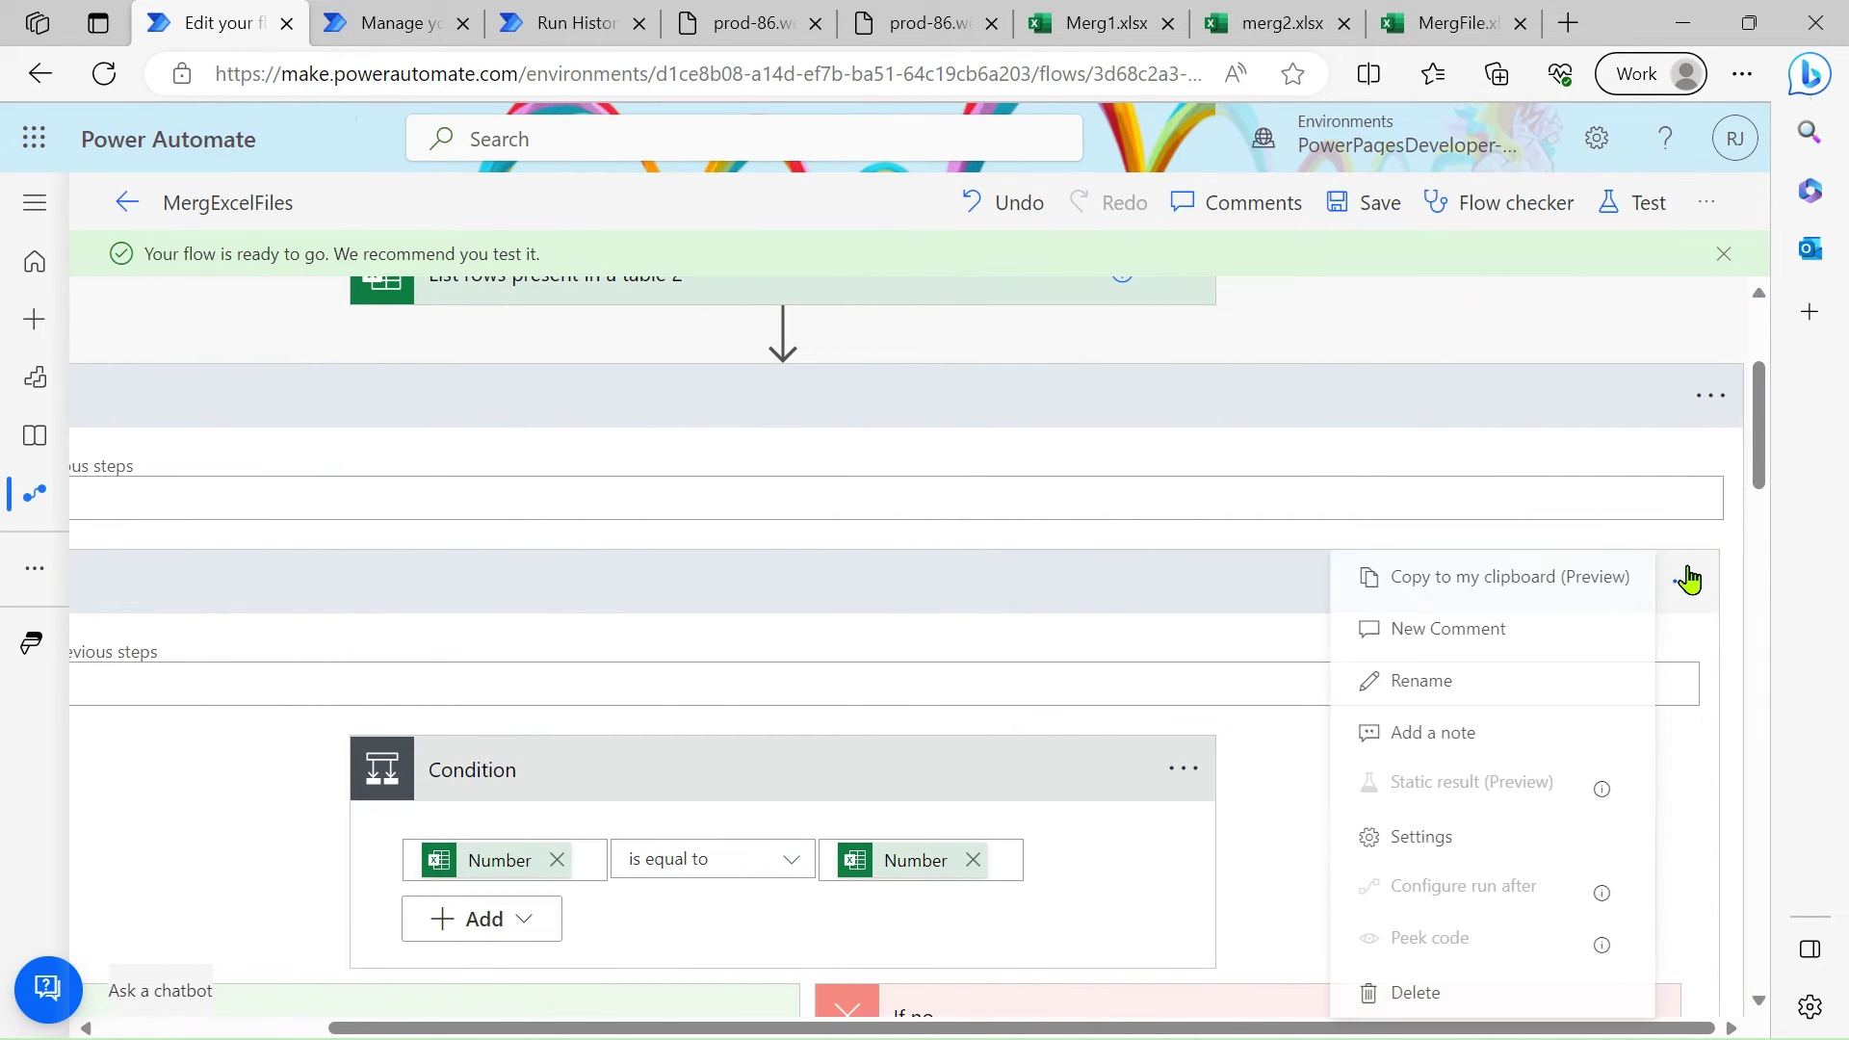
click(1429, 836)
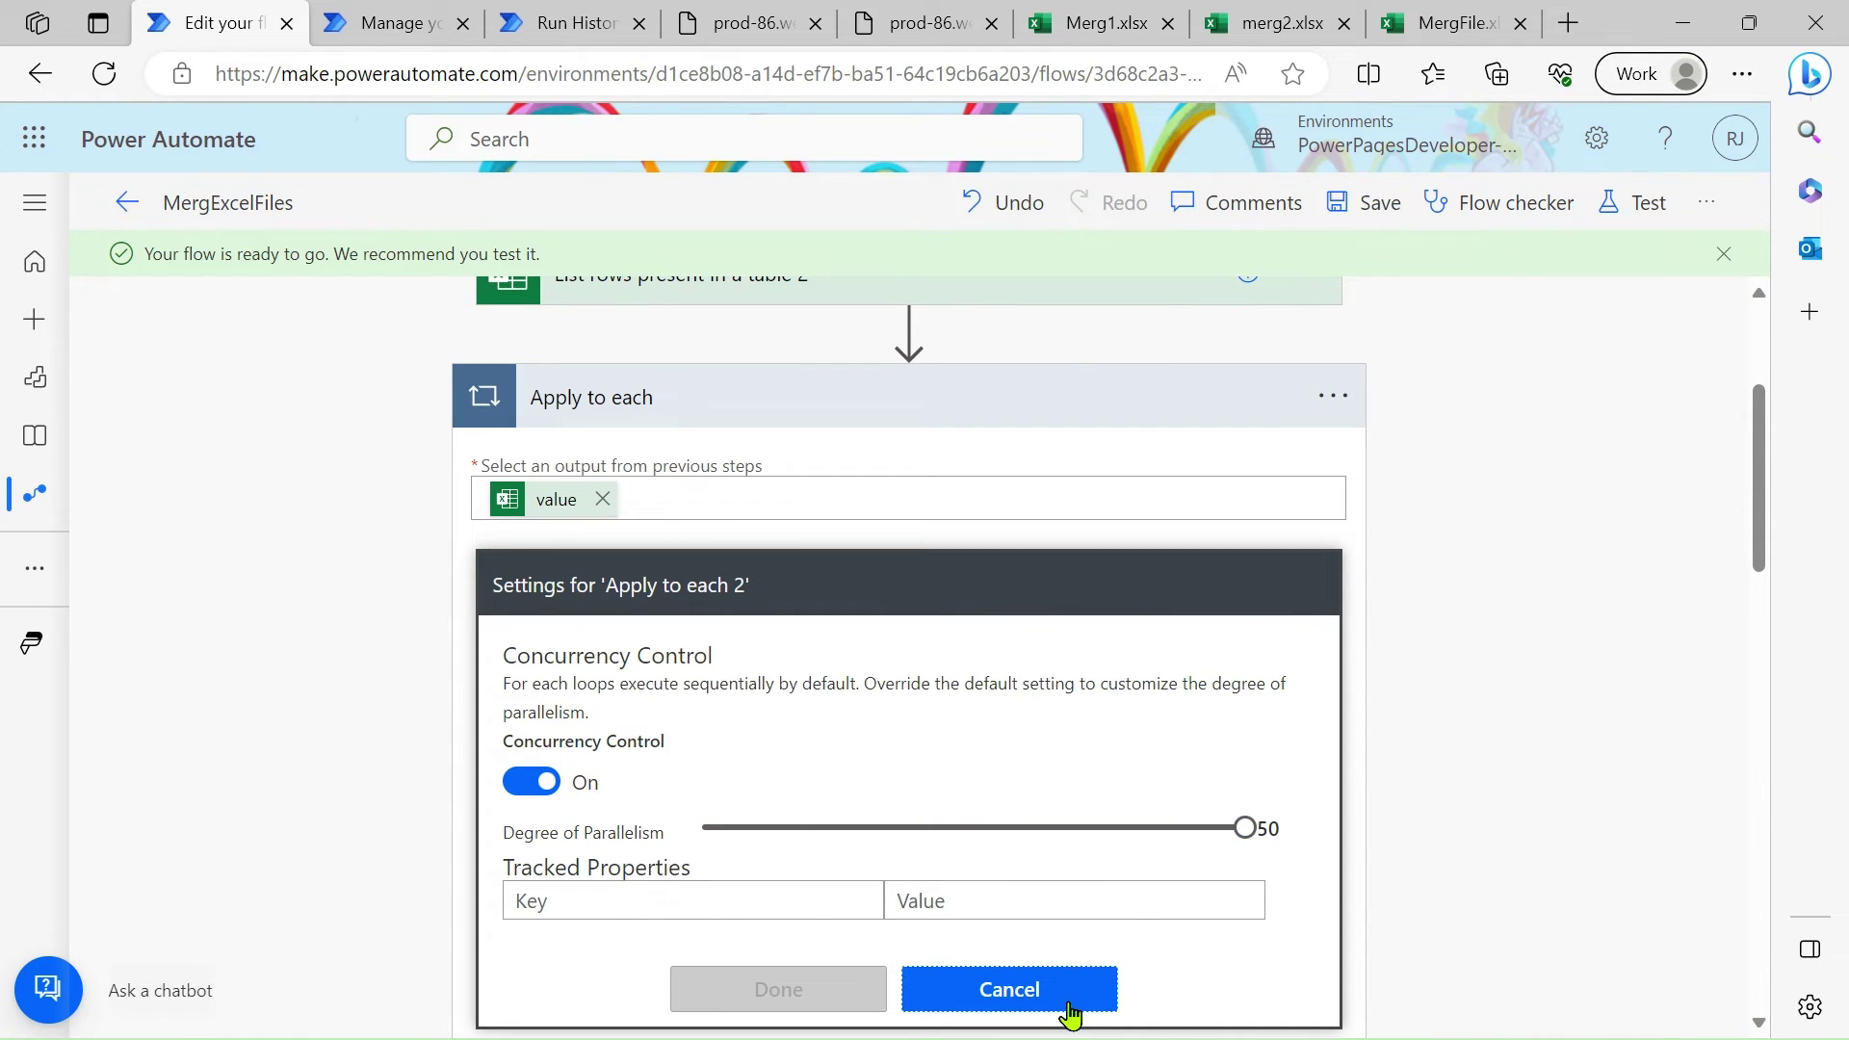
click(1063, 1001)
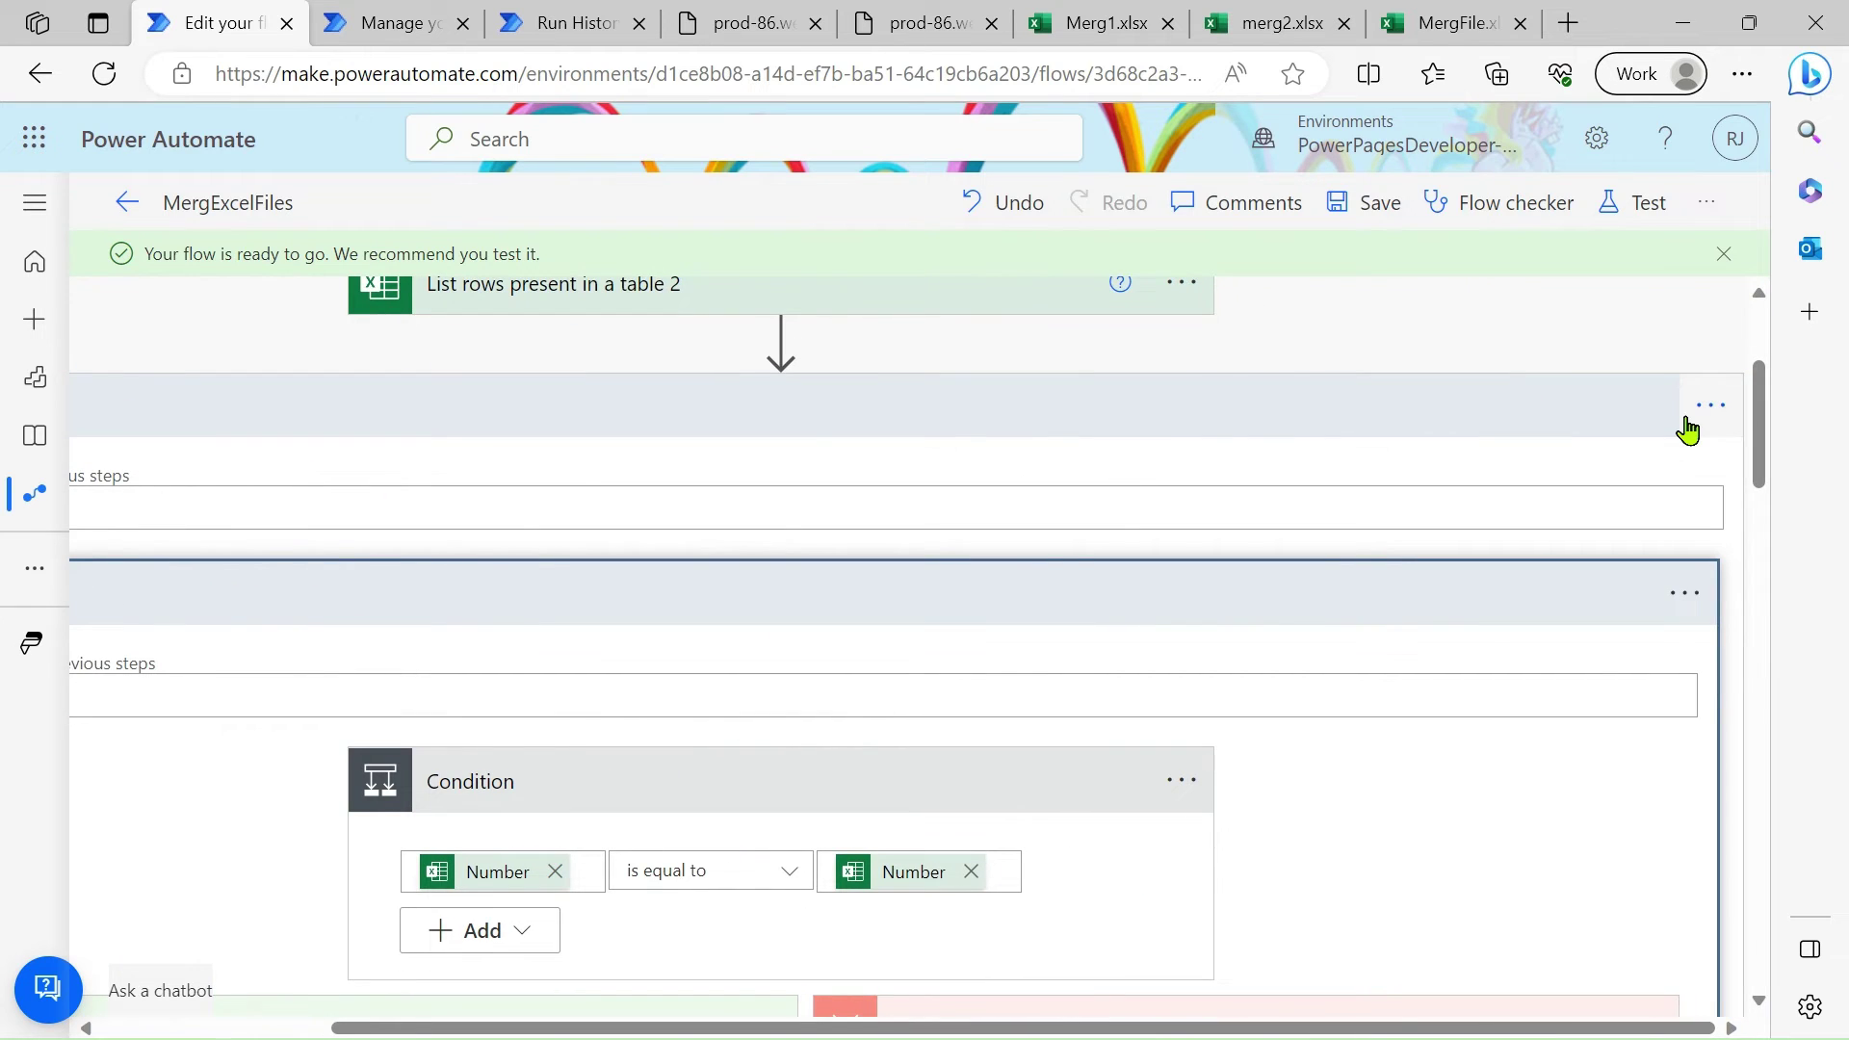
click(1699, 412)
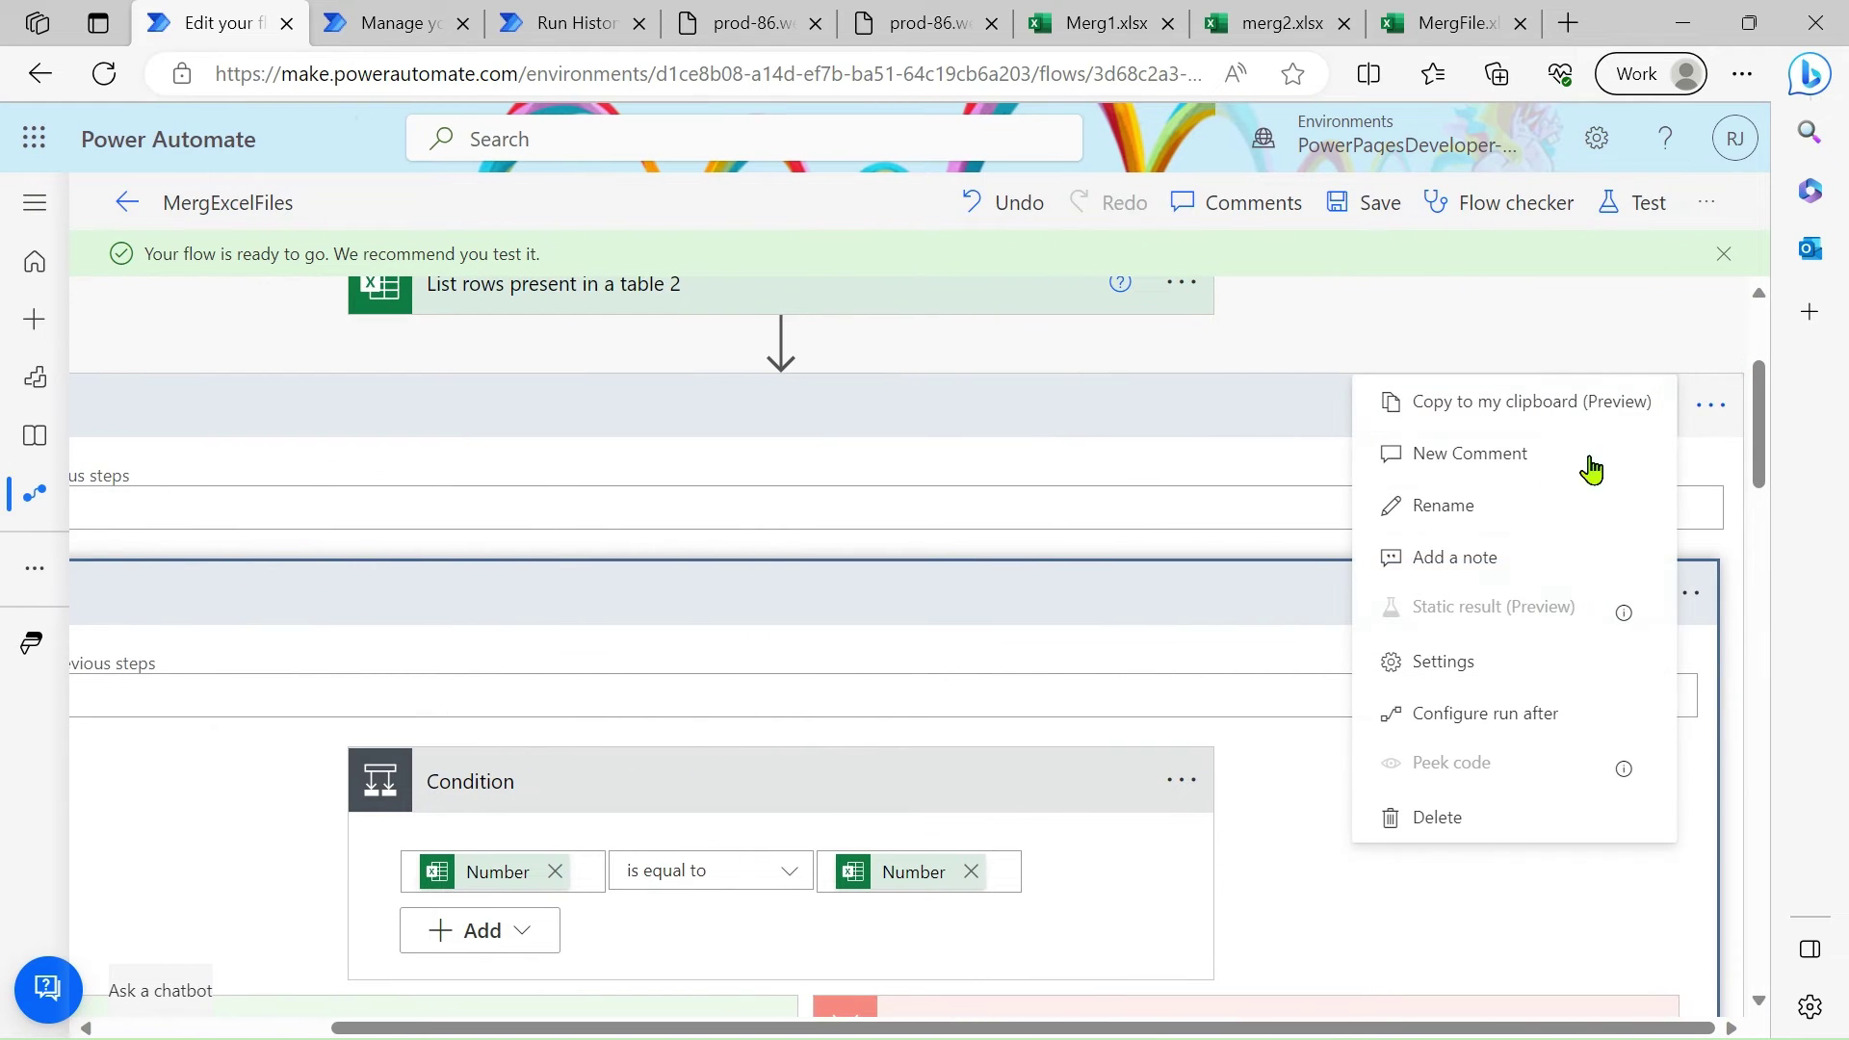
click(1442, 664)
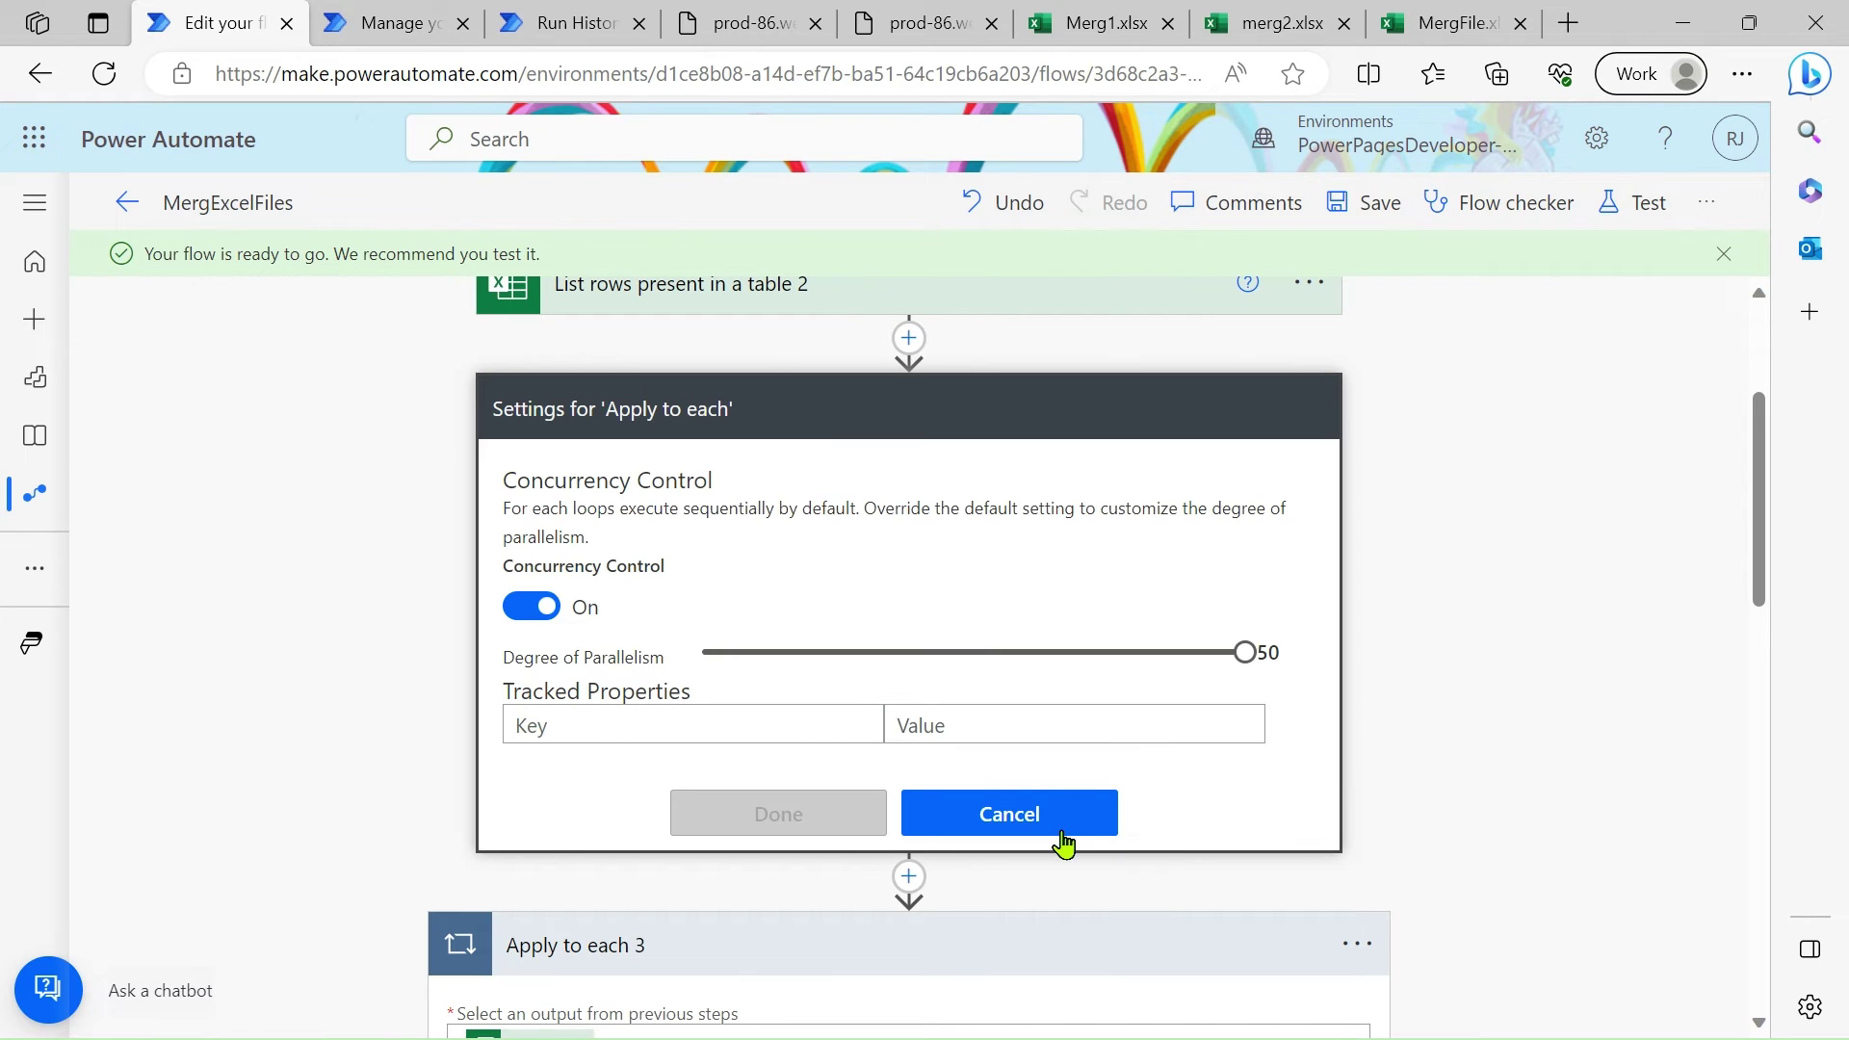
click(1063, 841)
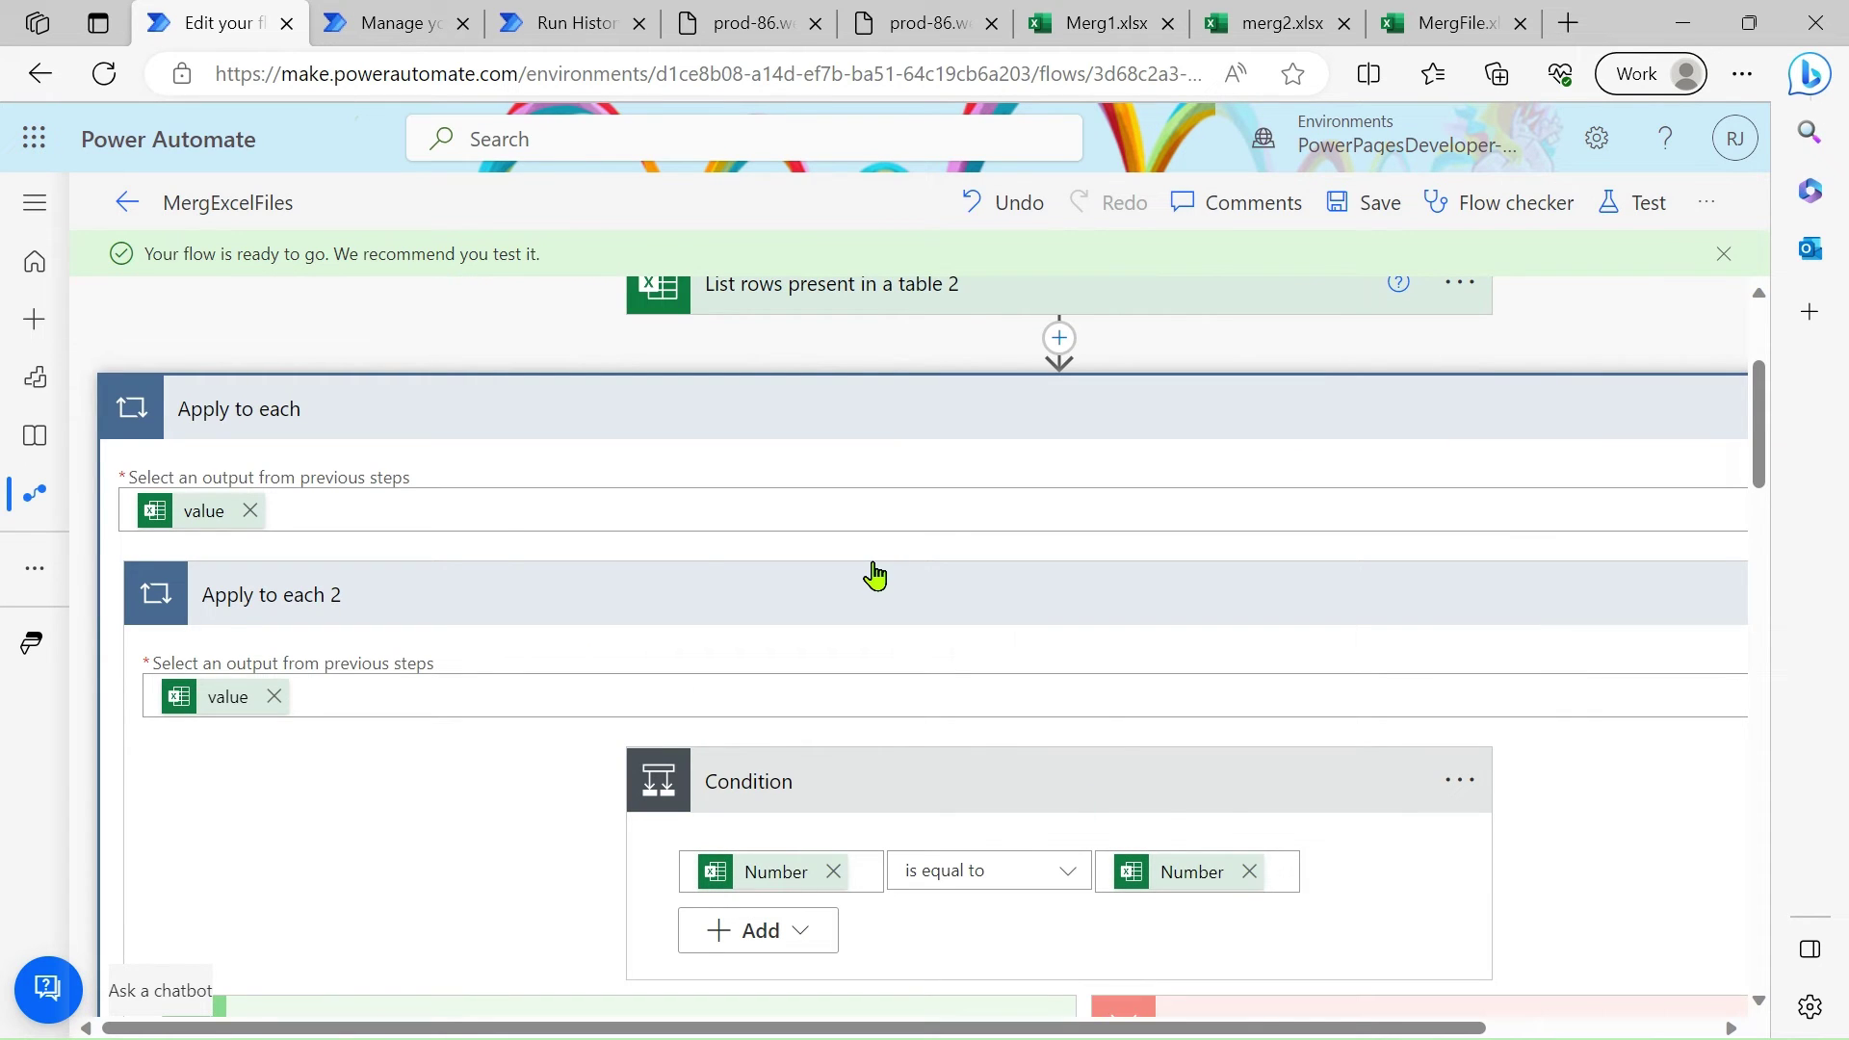
scroll(850, 664, down, 3)
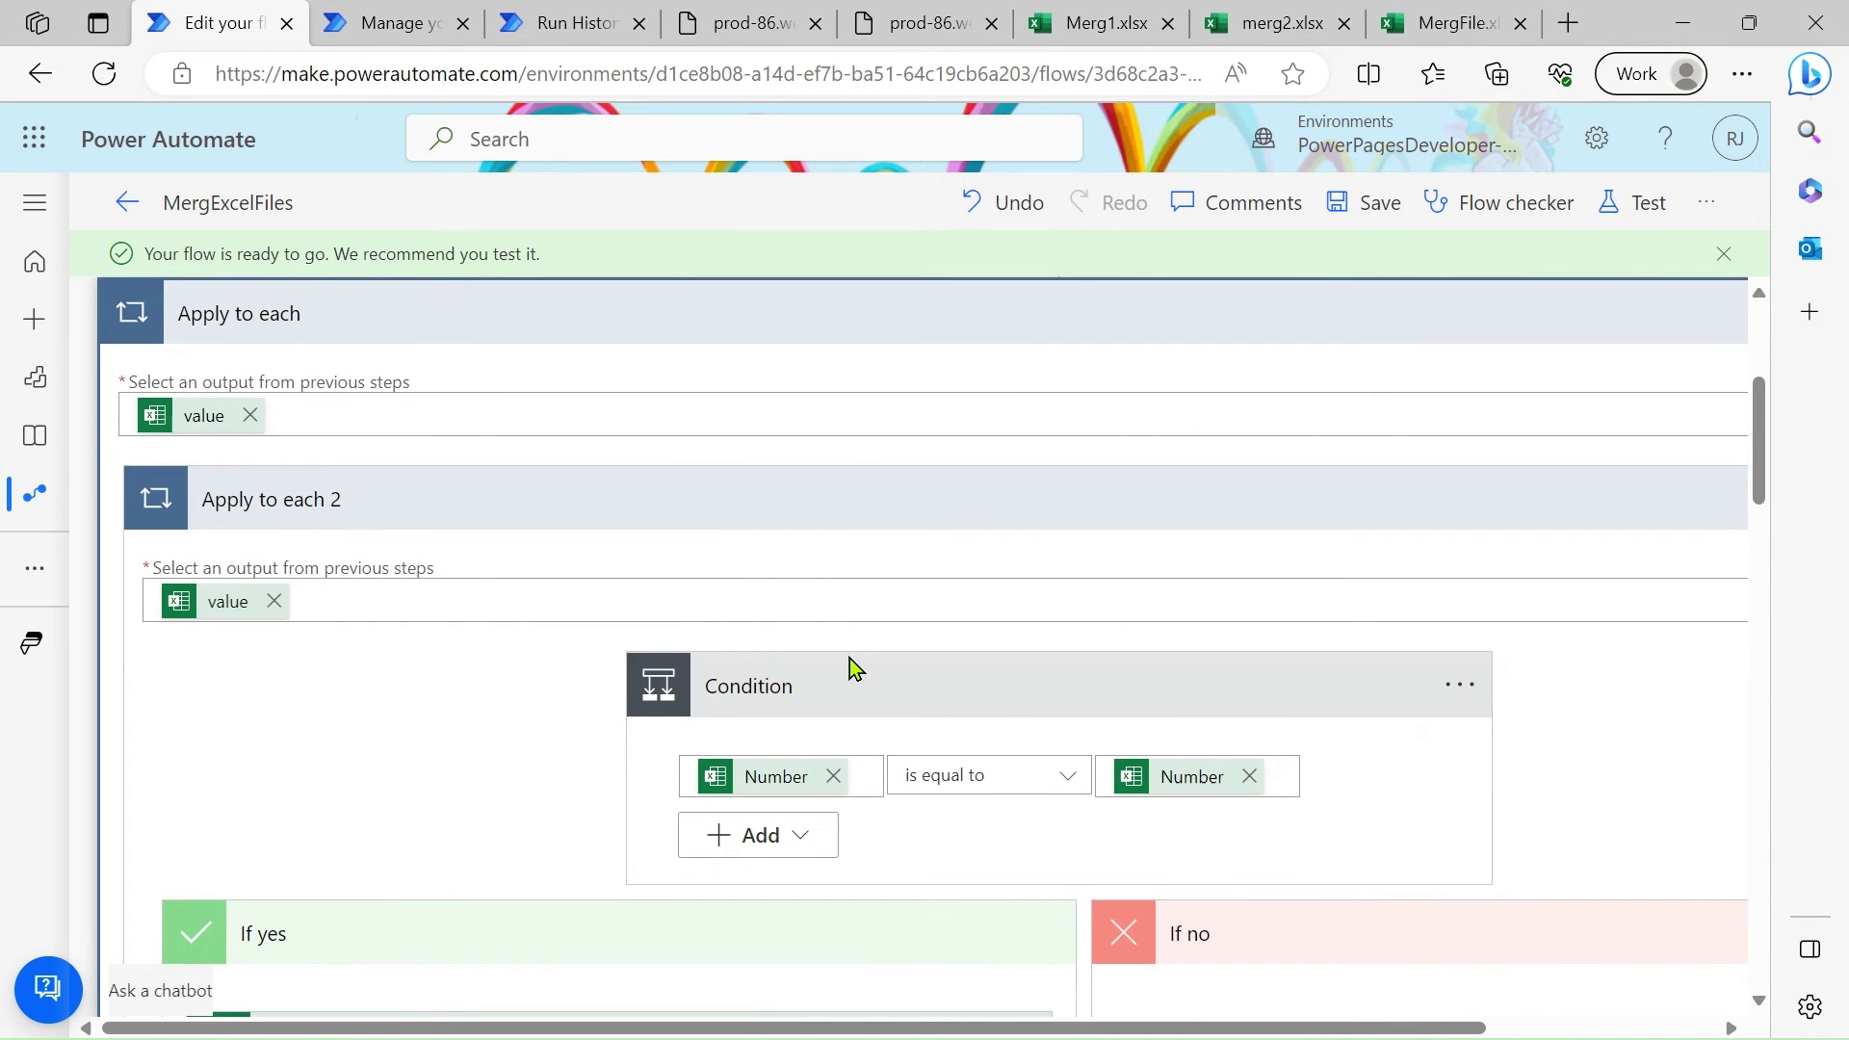
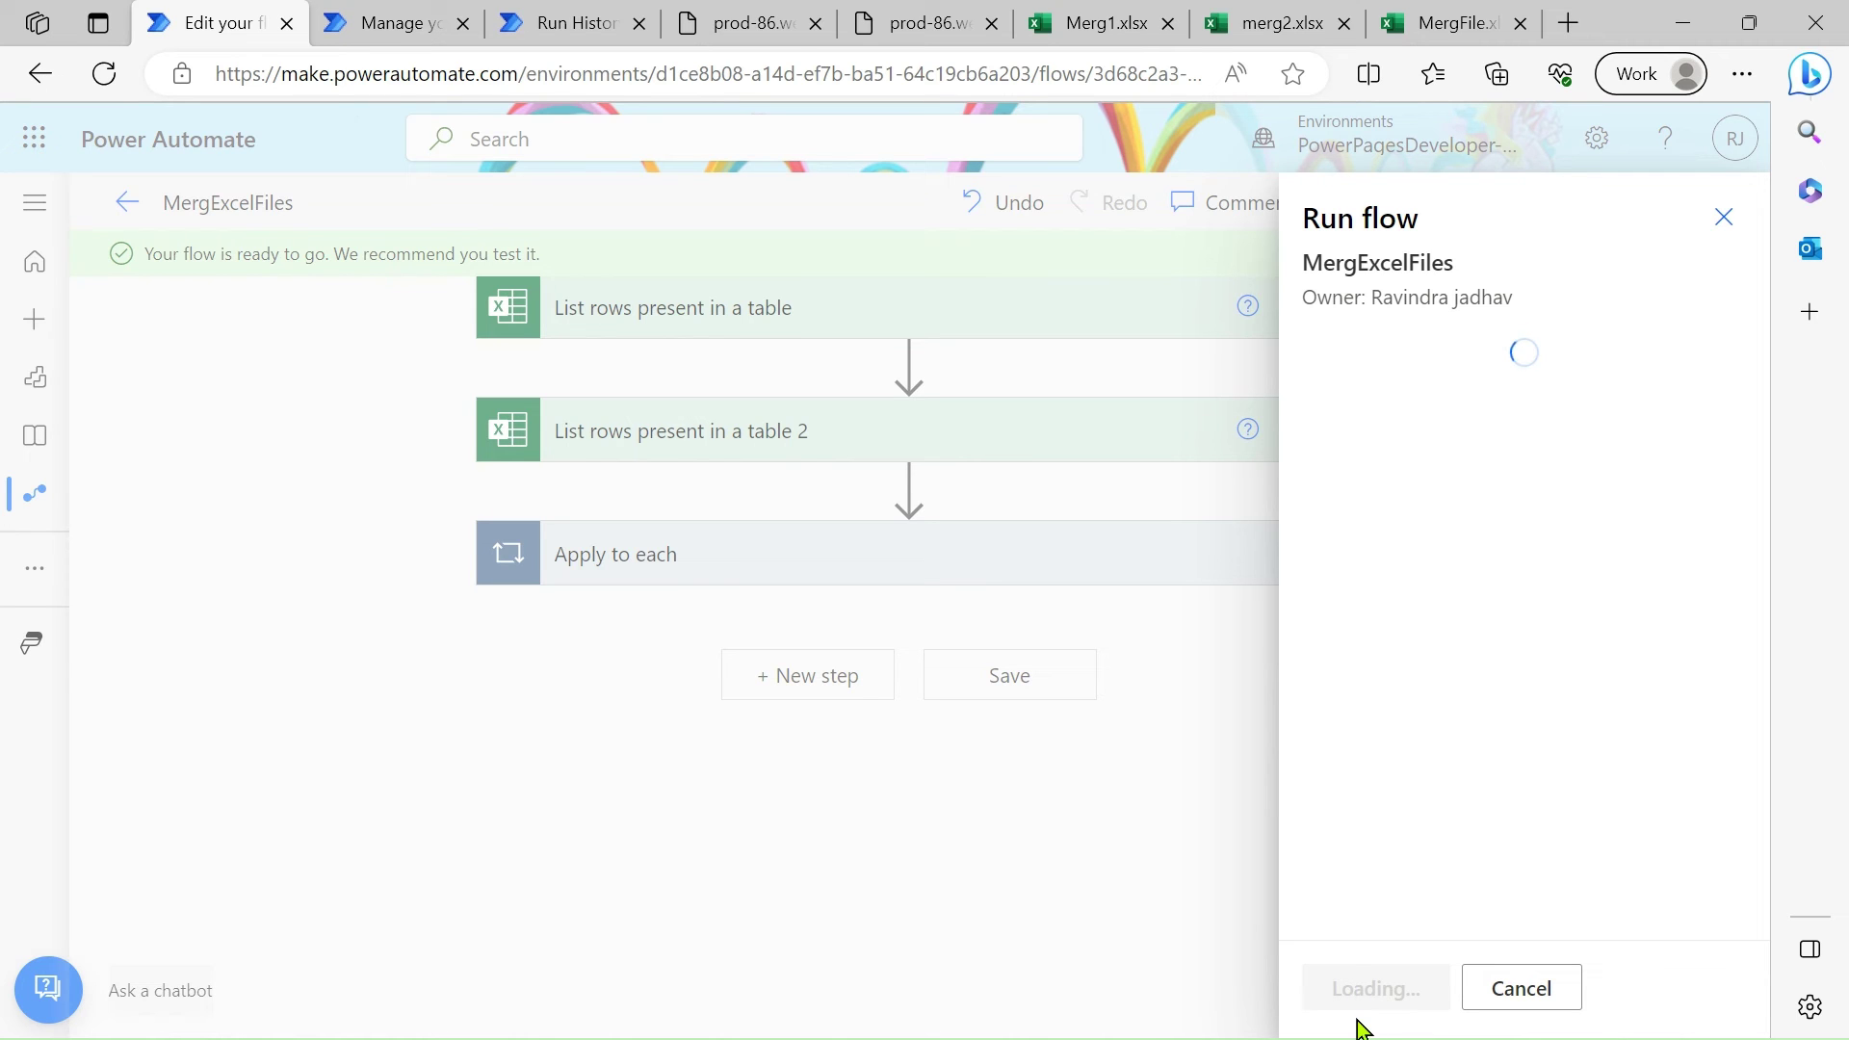
Close the three Excel workbook pages and both JSON output pages, and return to the flow's Run flow pane.
click(1519, 23)
click(1518, 27)
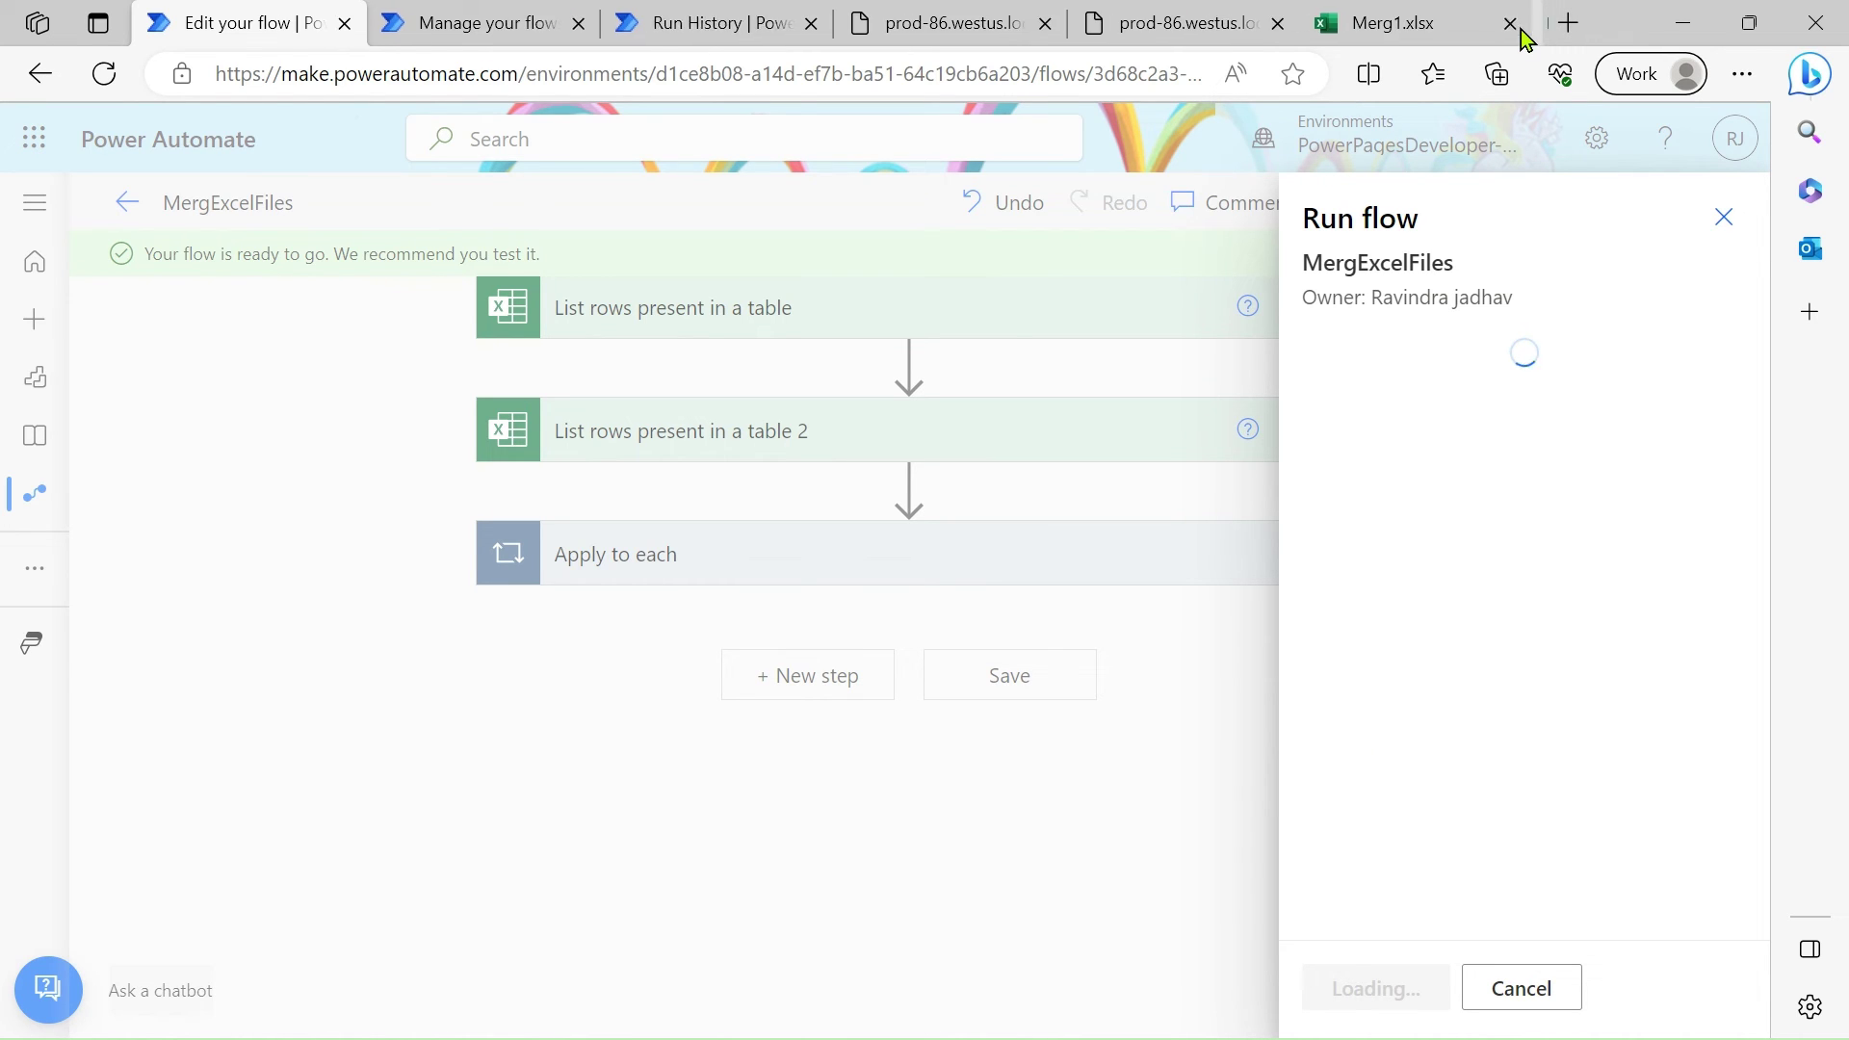
click(1518, 25)
click(1519, 25)
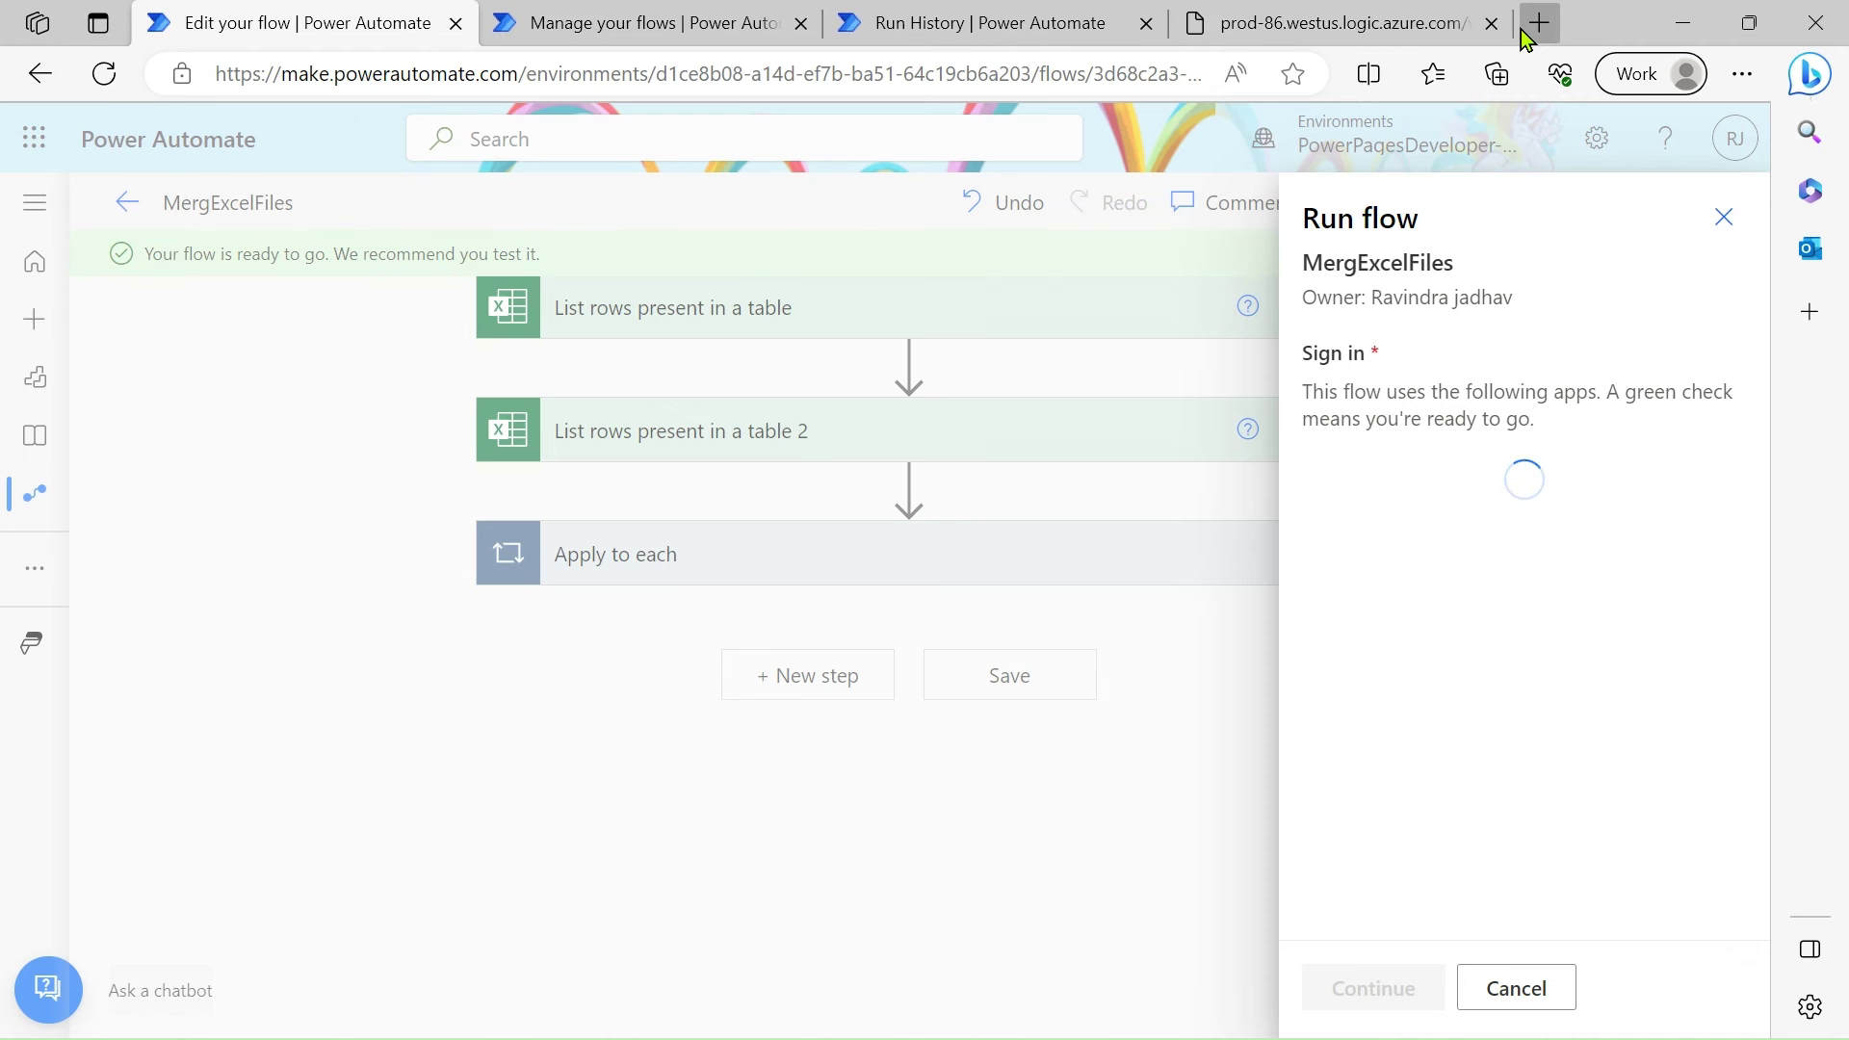
click(1522, 29)
click(1238, 23)
click(866, 14)
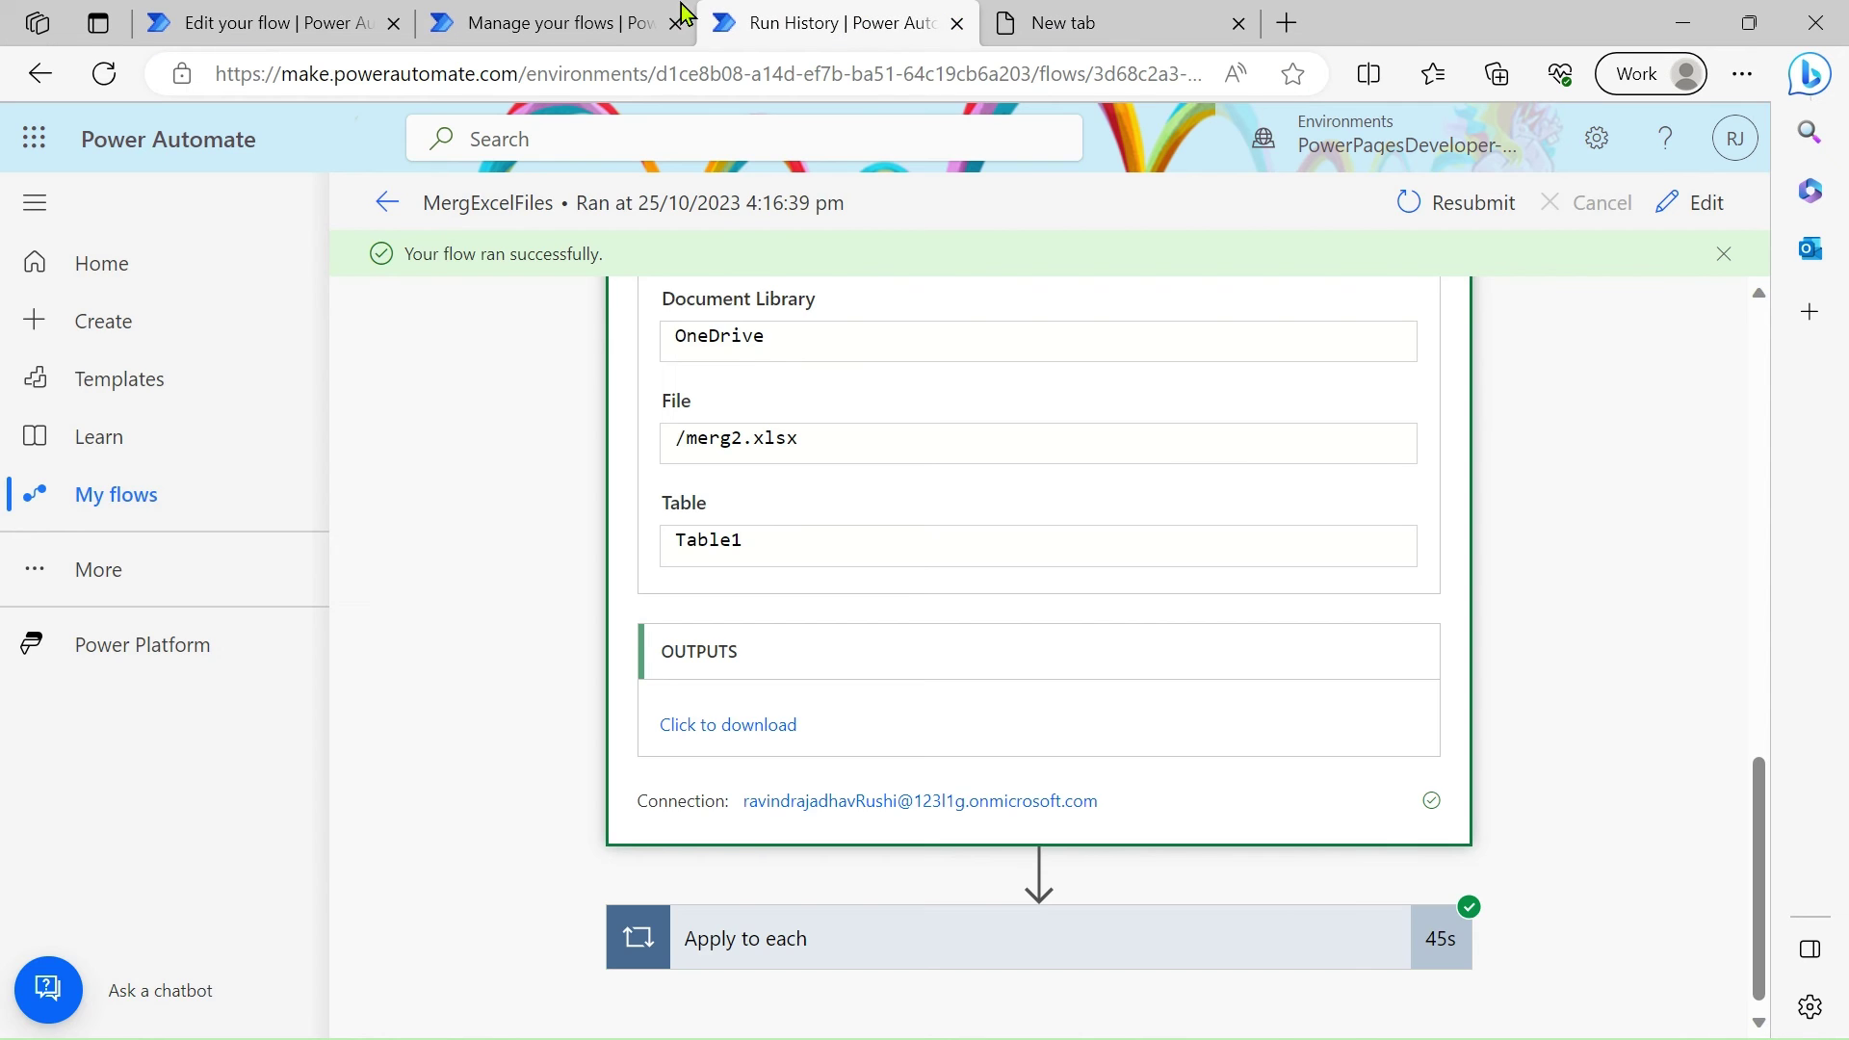
click(680, 12)
click(266, 17)
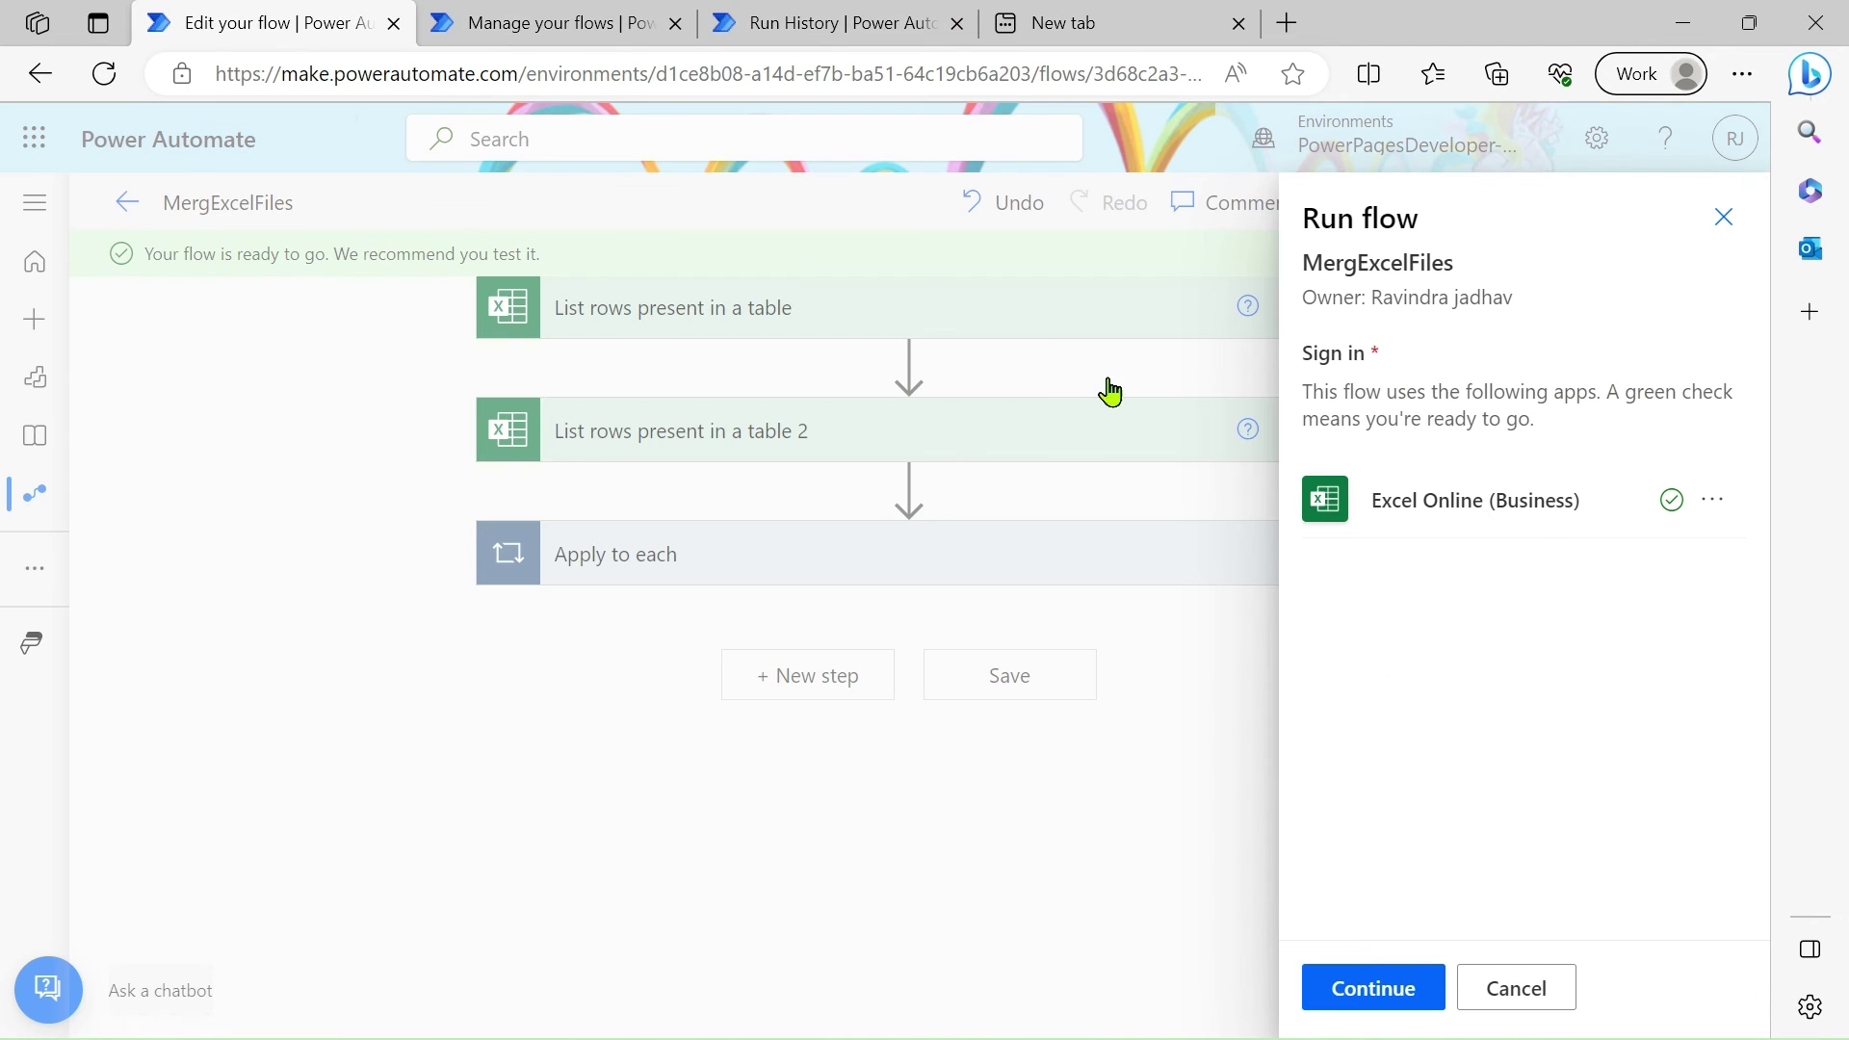
Run the MergExcelFiles flow with its Excel Online (Business) connection and open the new run's details.
click(1365, 975)
click(1367, 987)
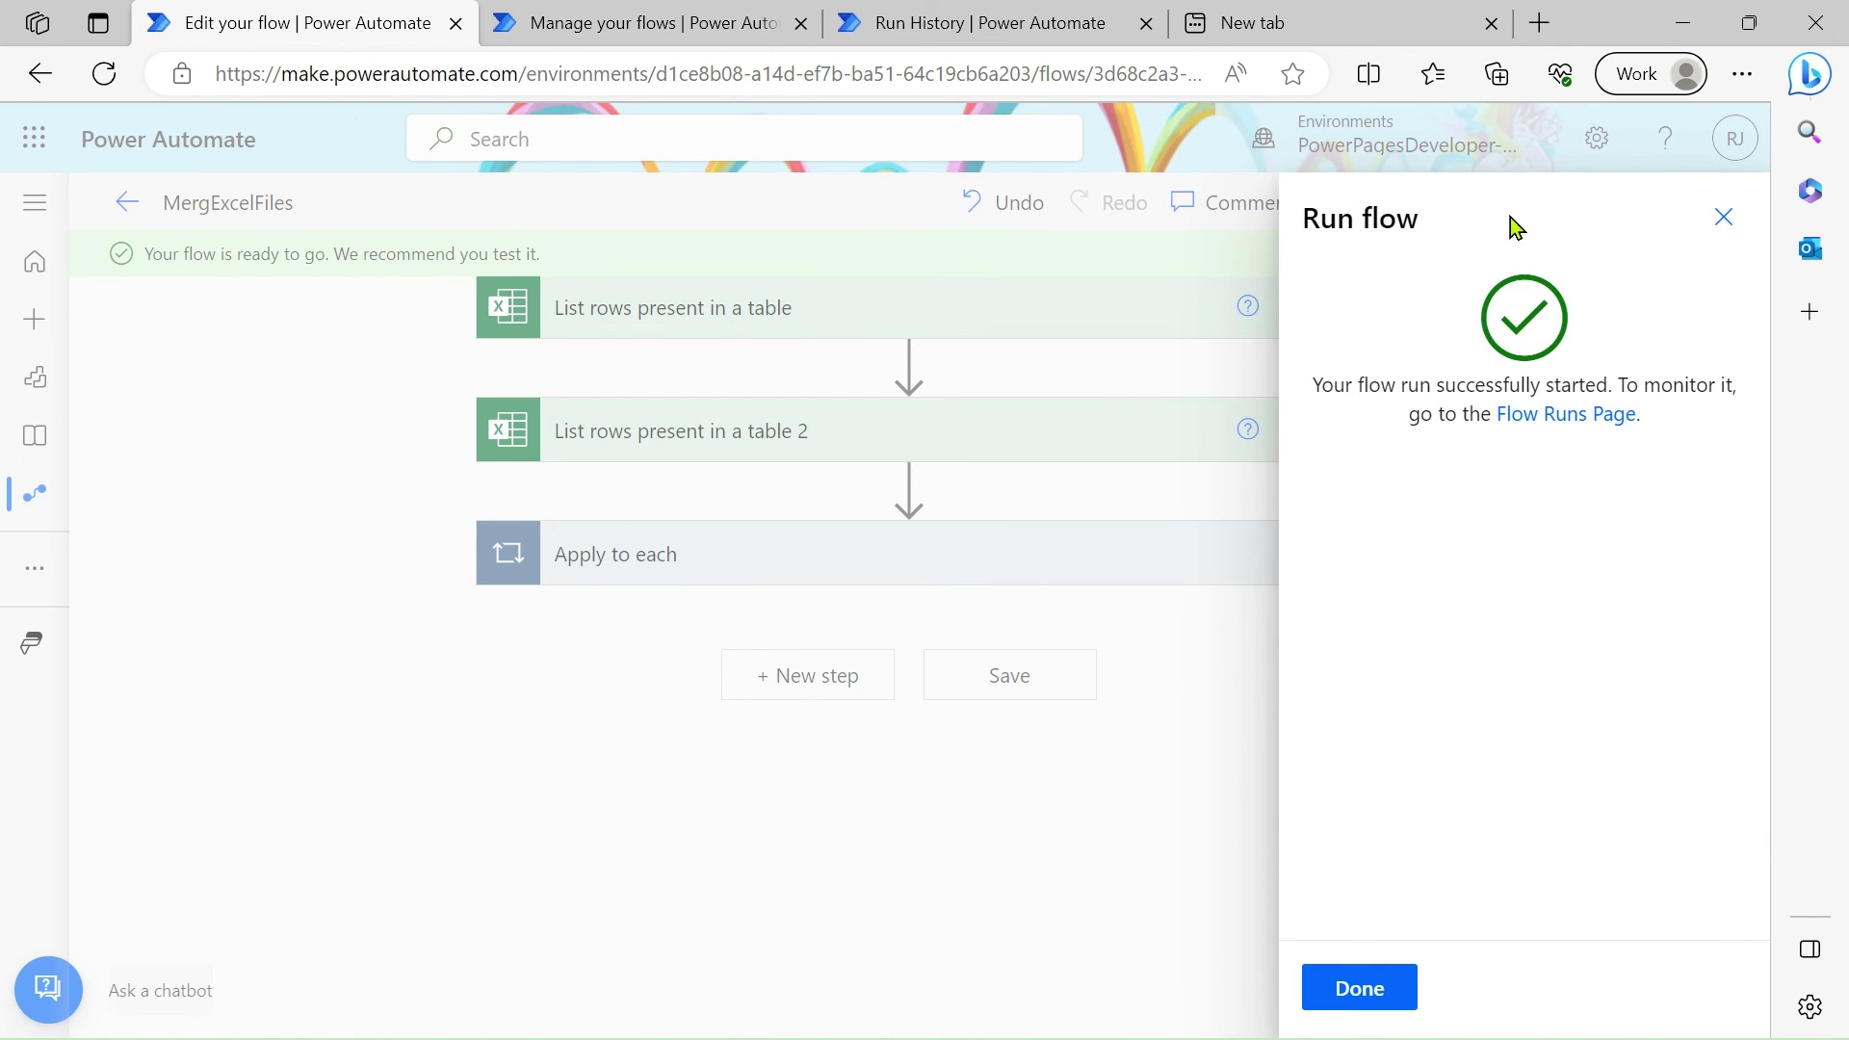
click(1345, 986)
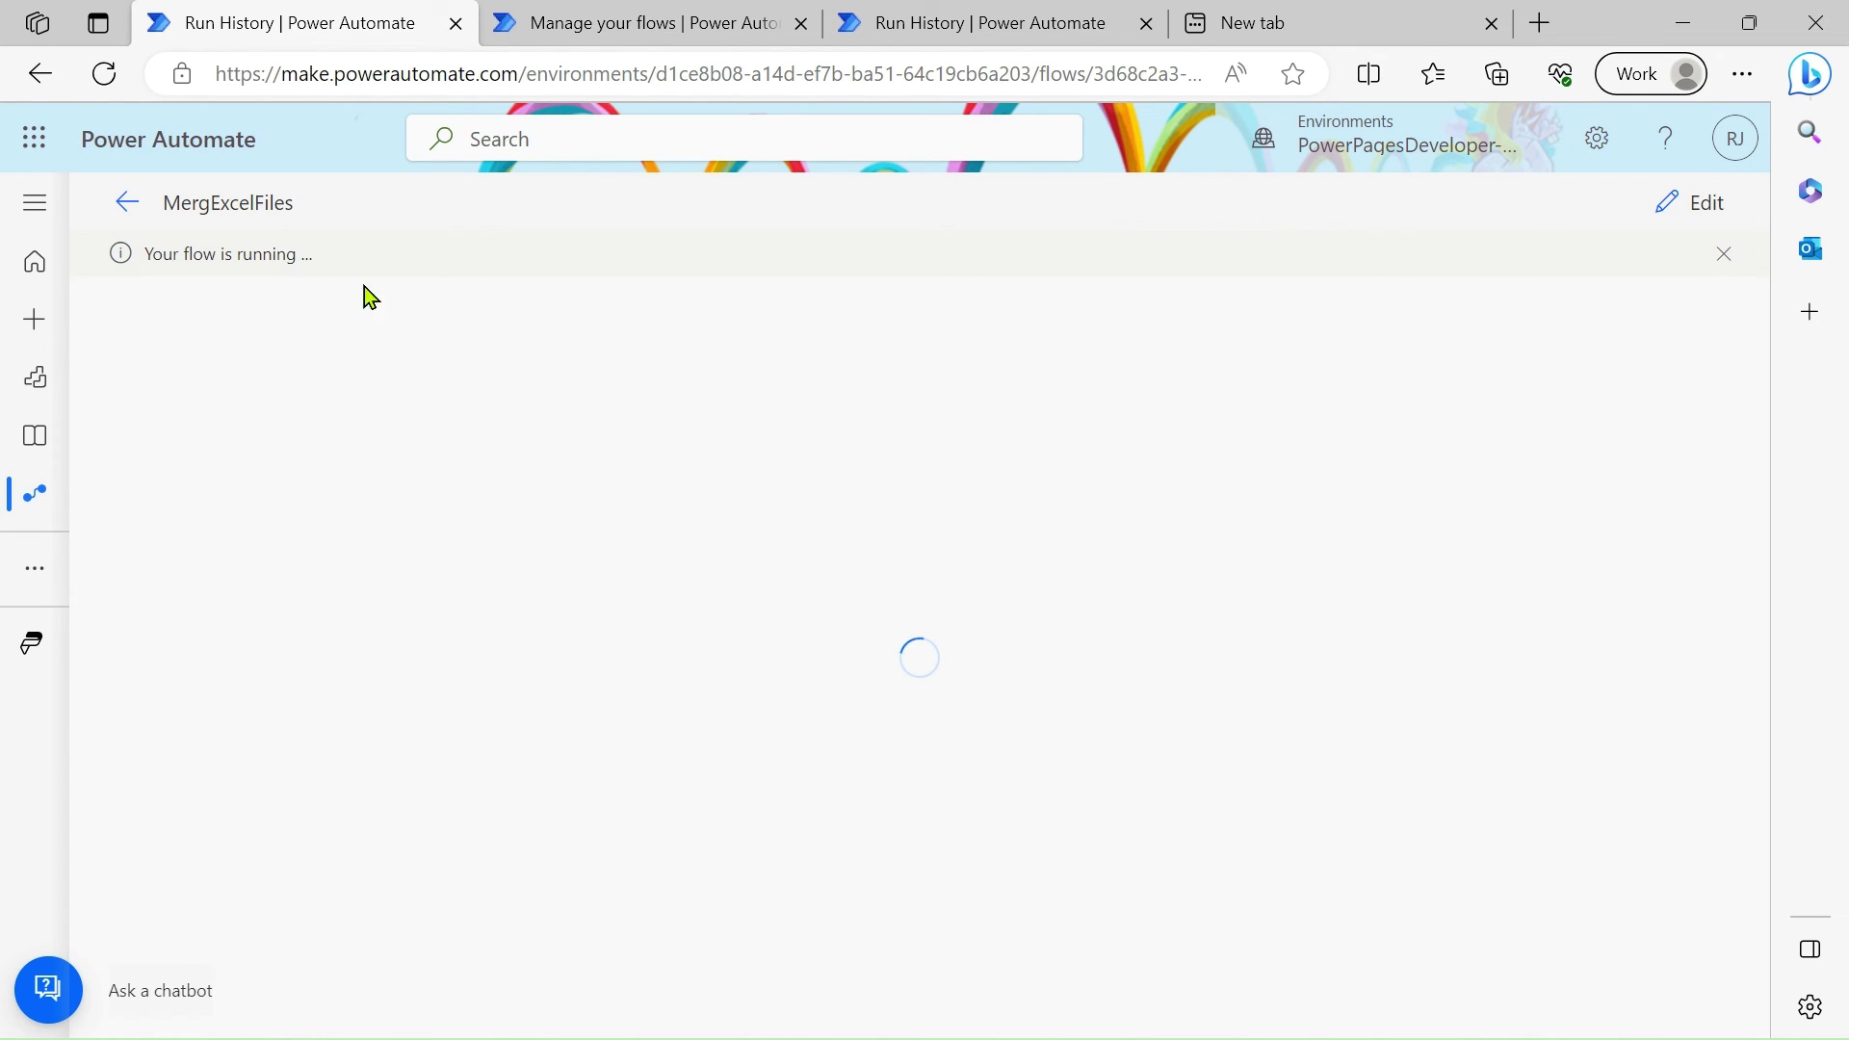
Show the run full screen and expand both loops, the Condition and the add-row action to examine the first iteration's output.
click(1744, 75)
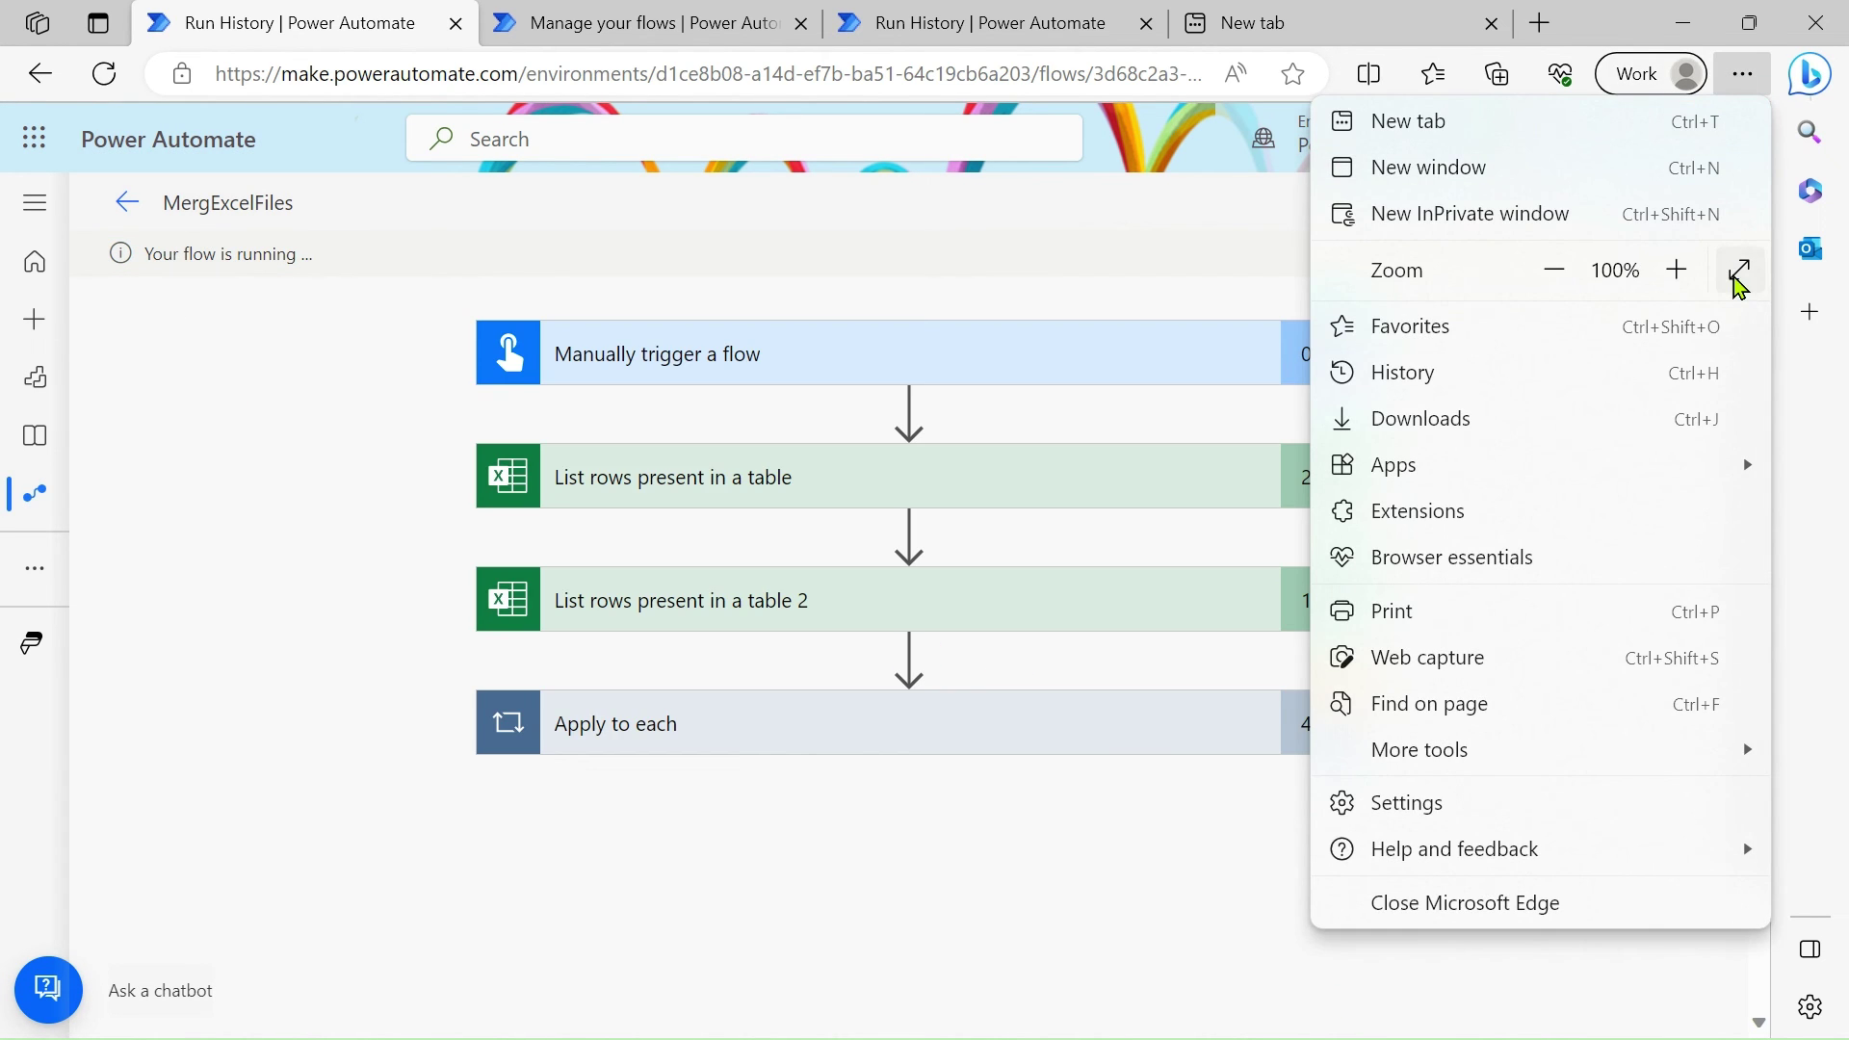
click(1736, 270)
click(1050, 621)
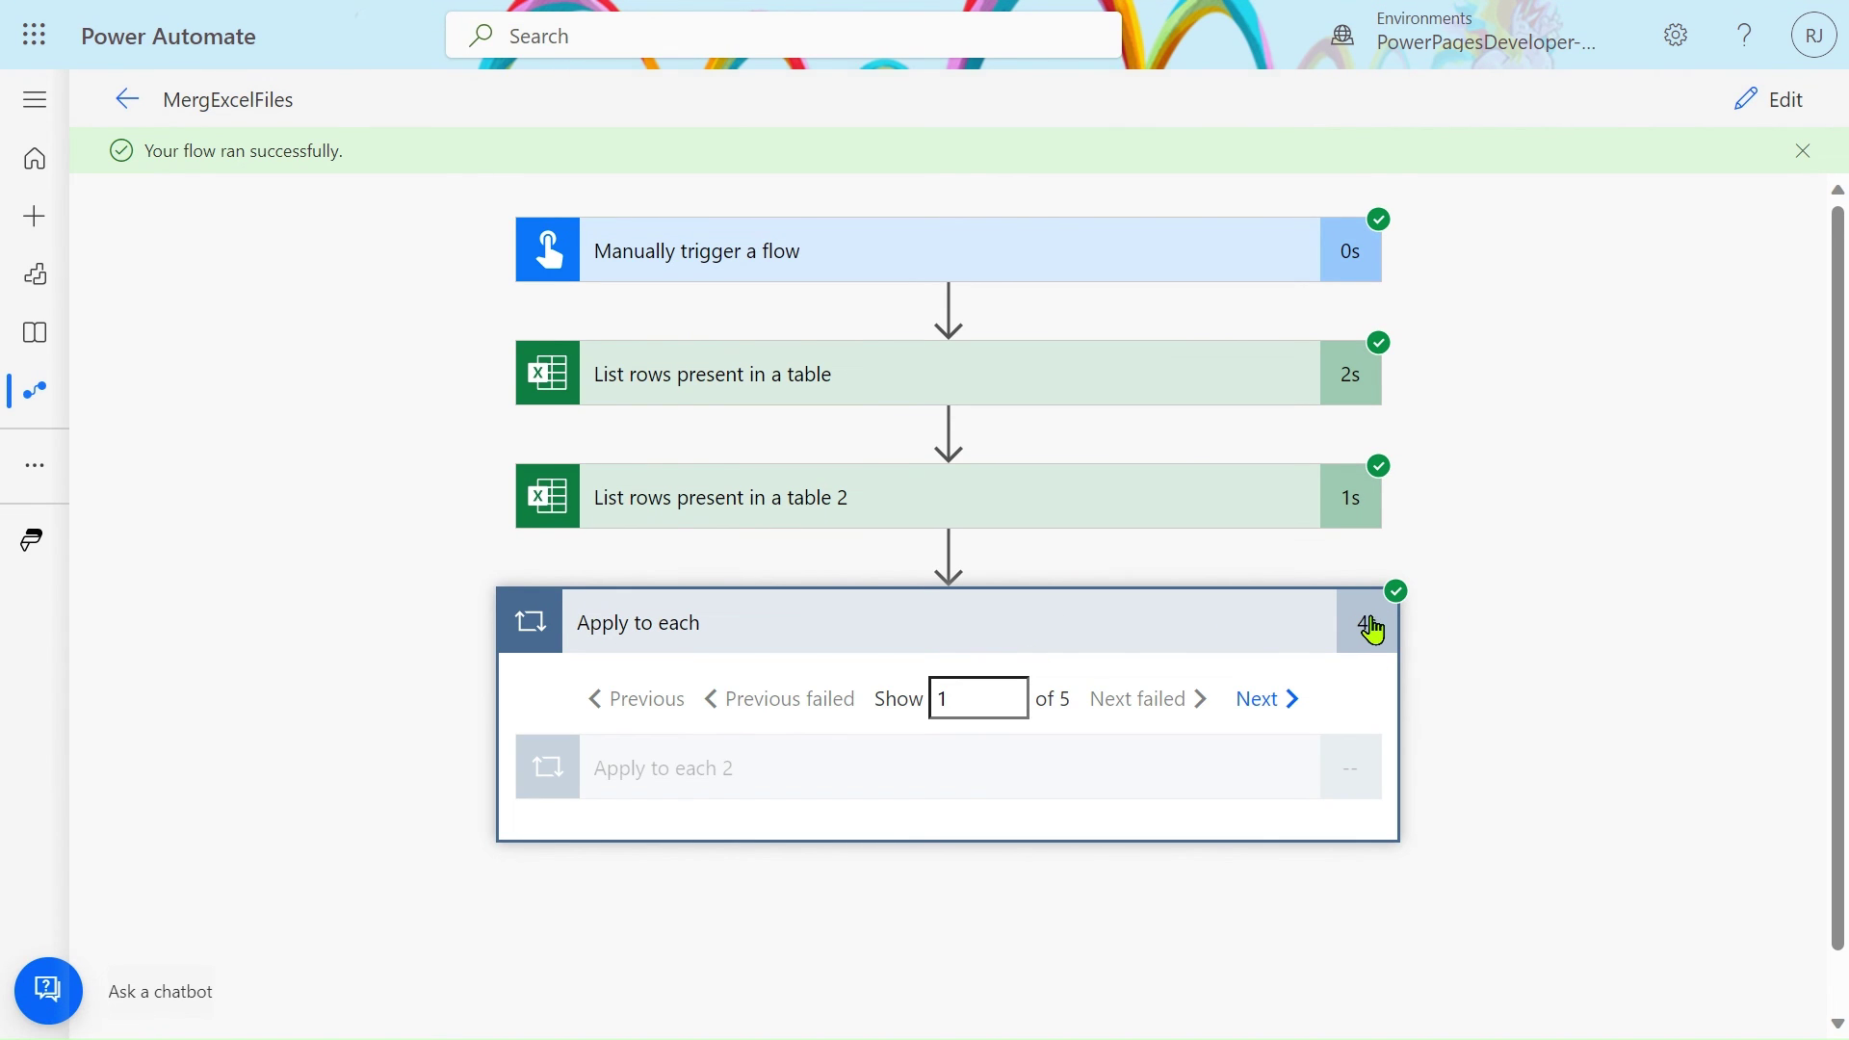
click(1076, 784)
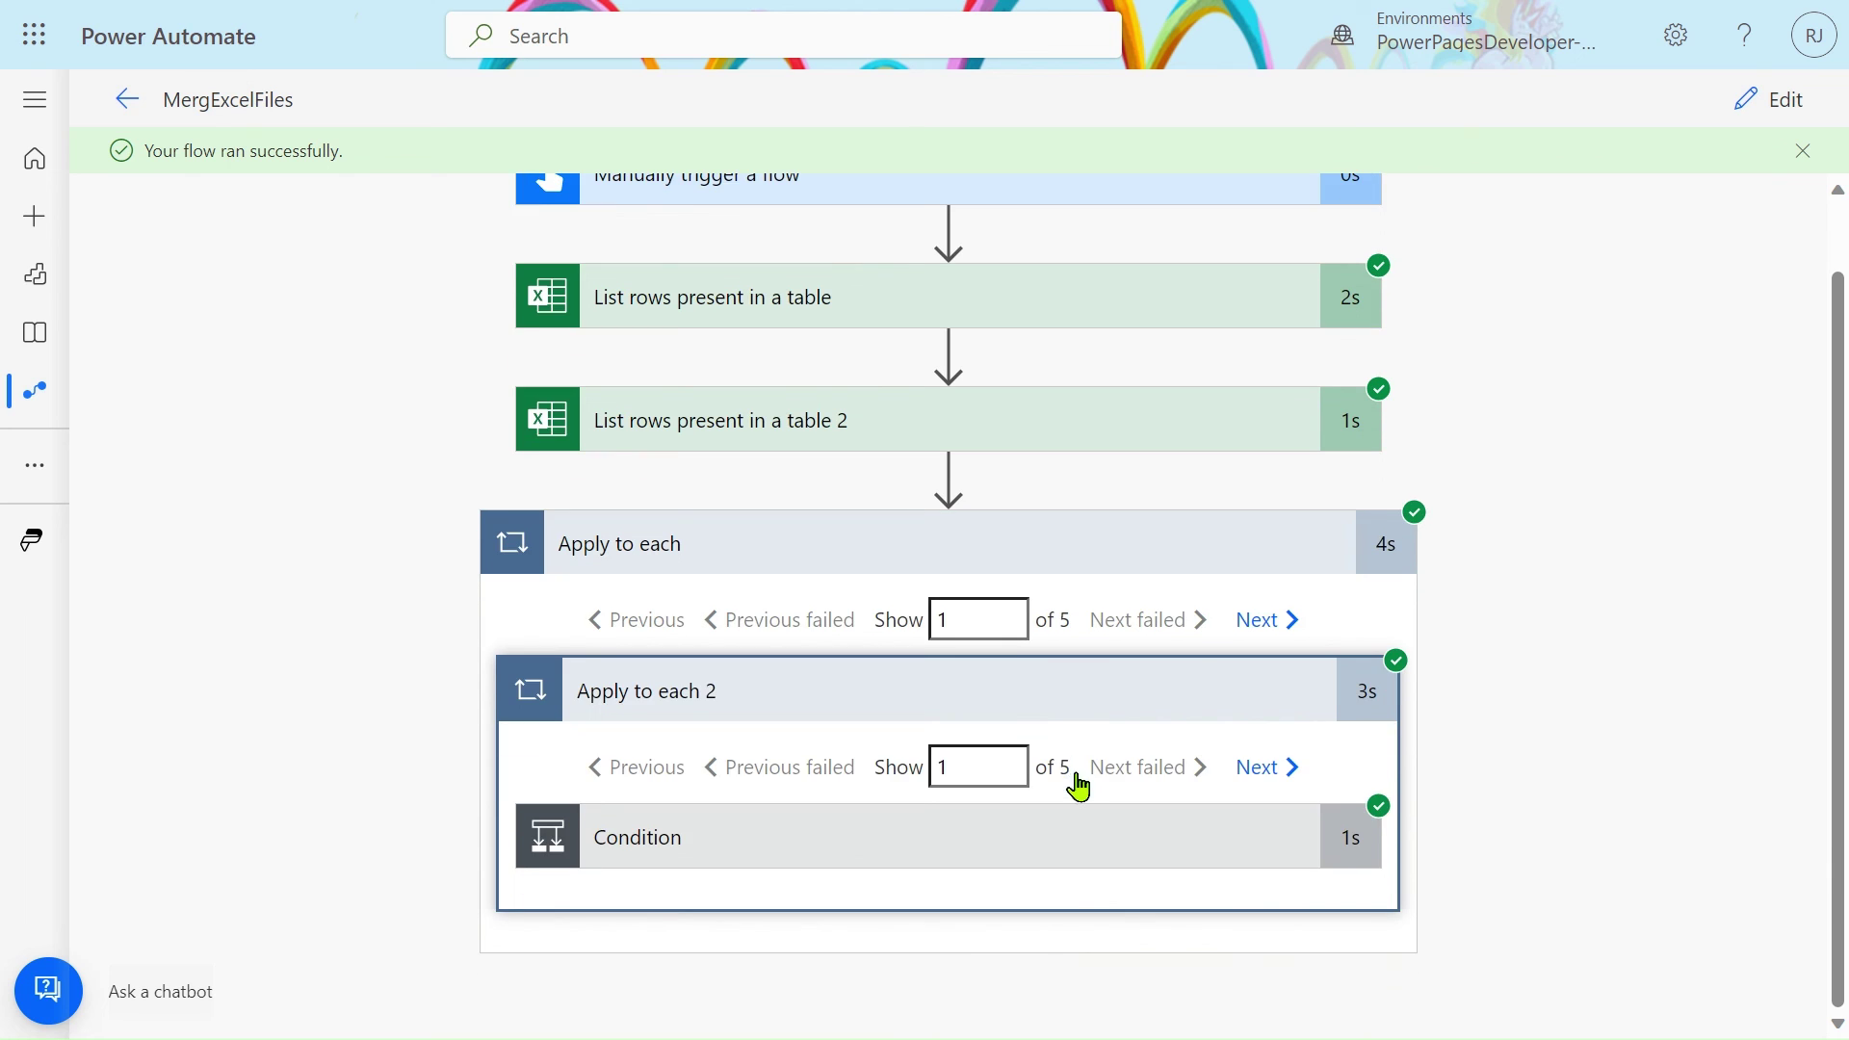
click(1044, 867)
scroll(1043, 869, down, 5)
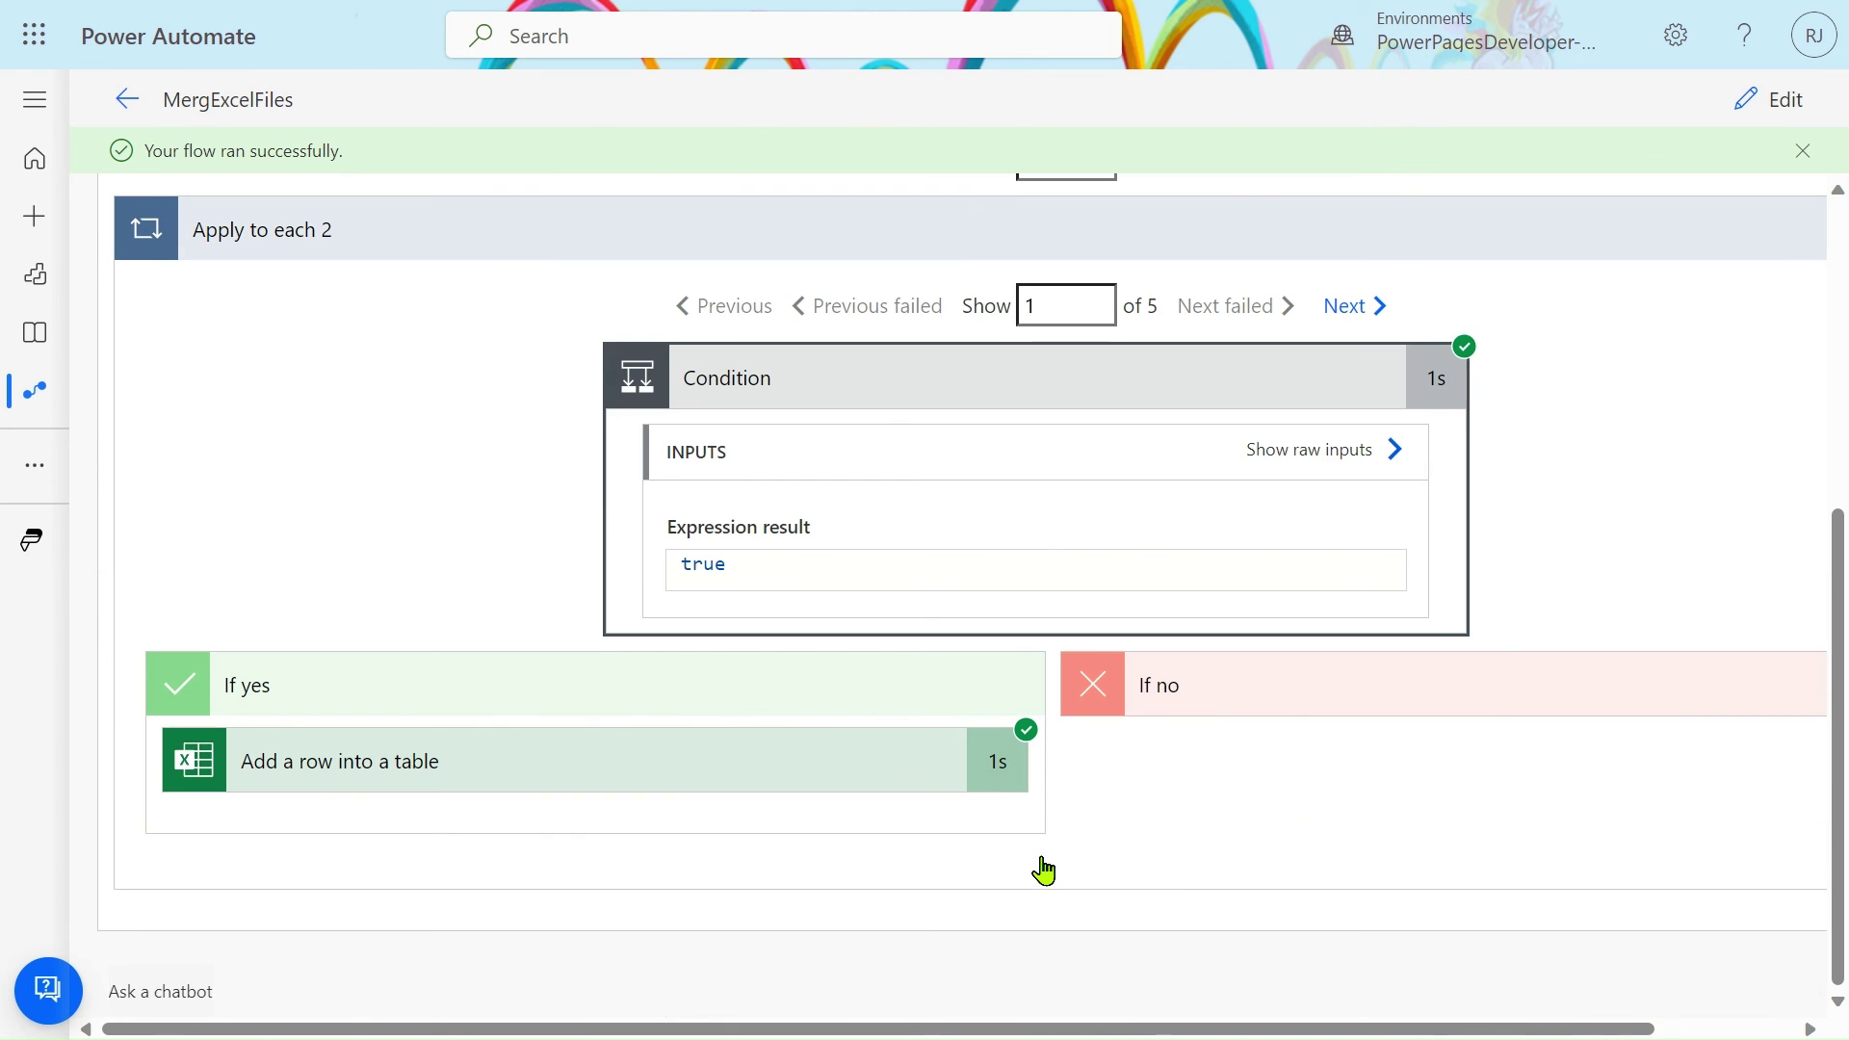
click(917, 784)
scroll(917, 784, down, 6)
scroll(916, 784, down, 8)
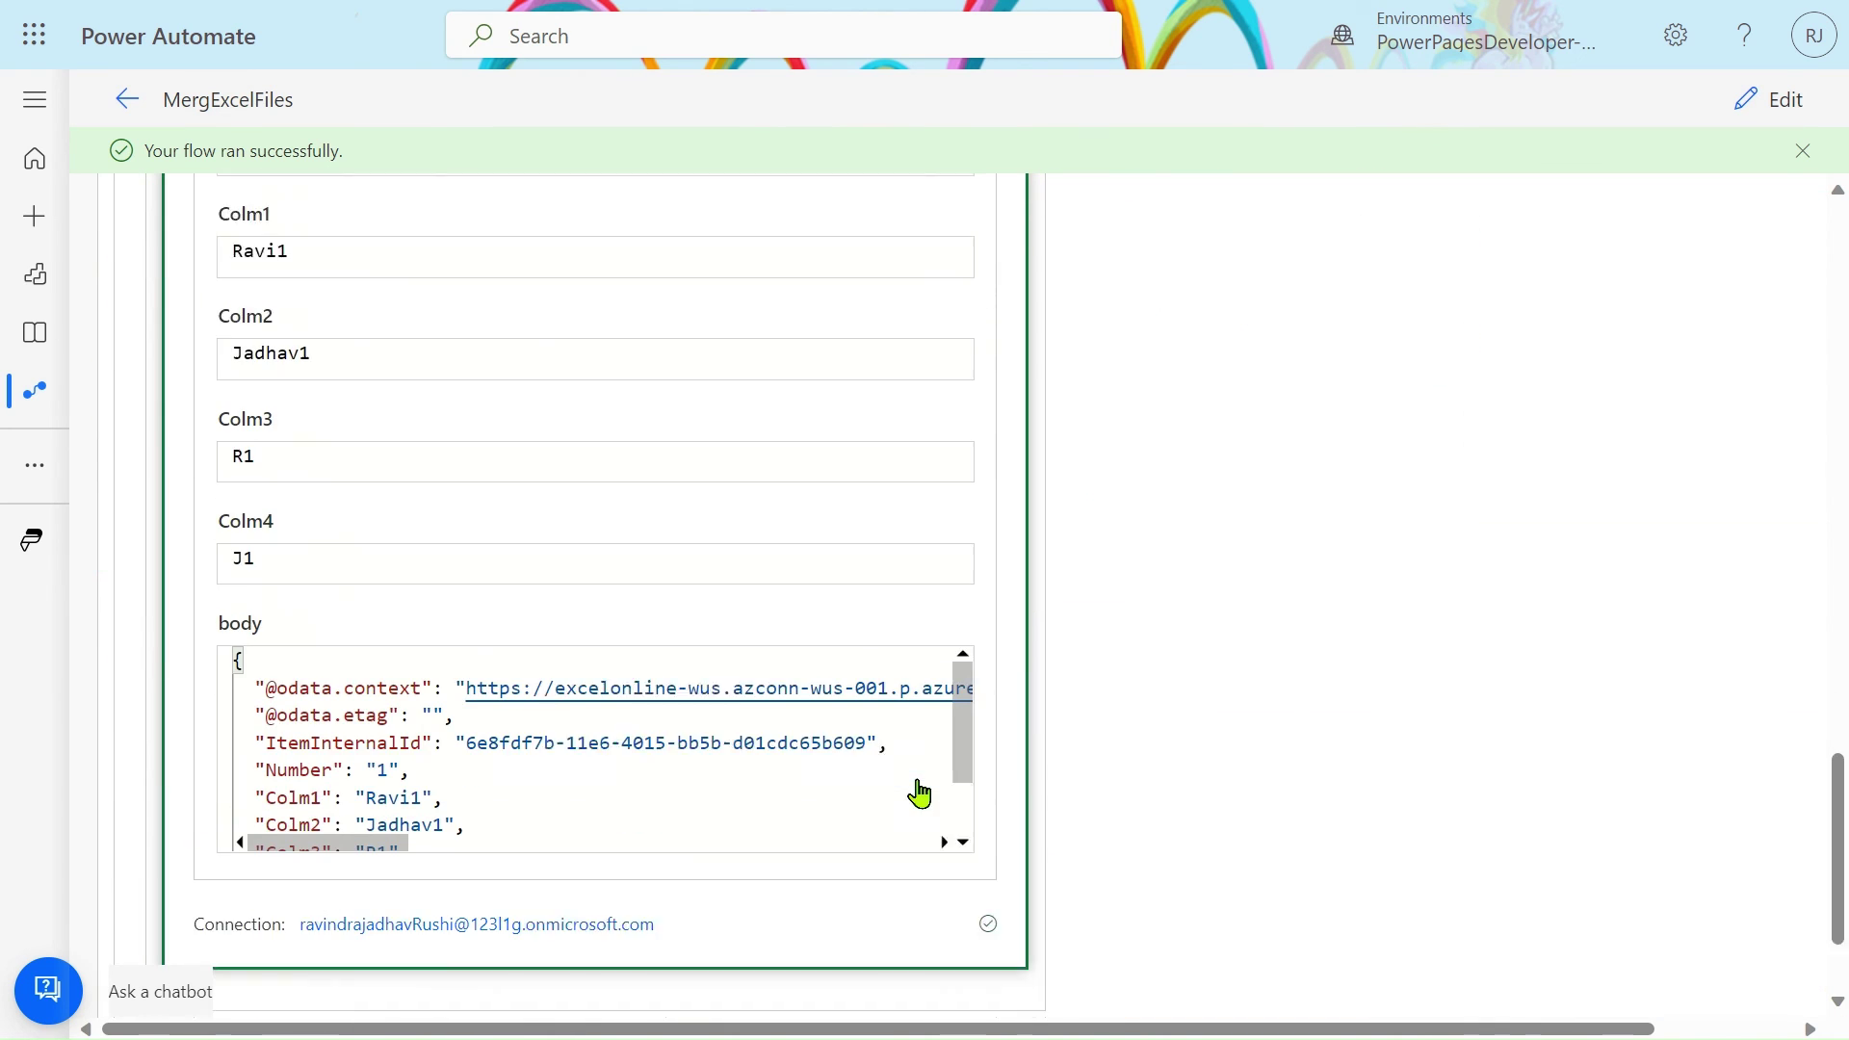
mouse_move(1117, 14)
click(1261, 22)
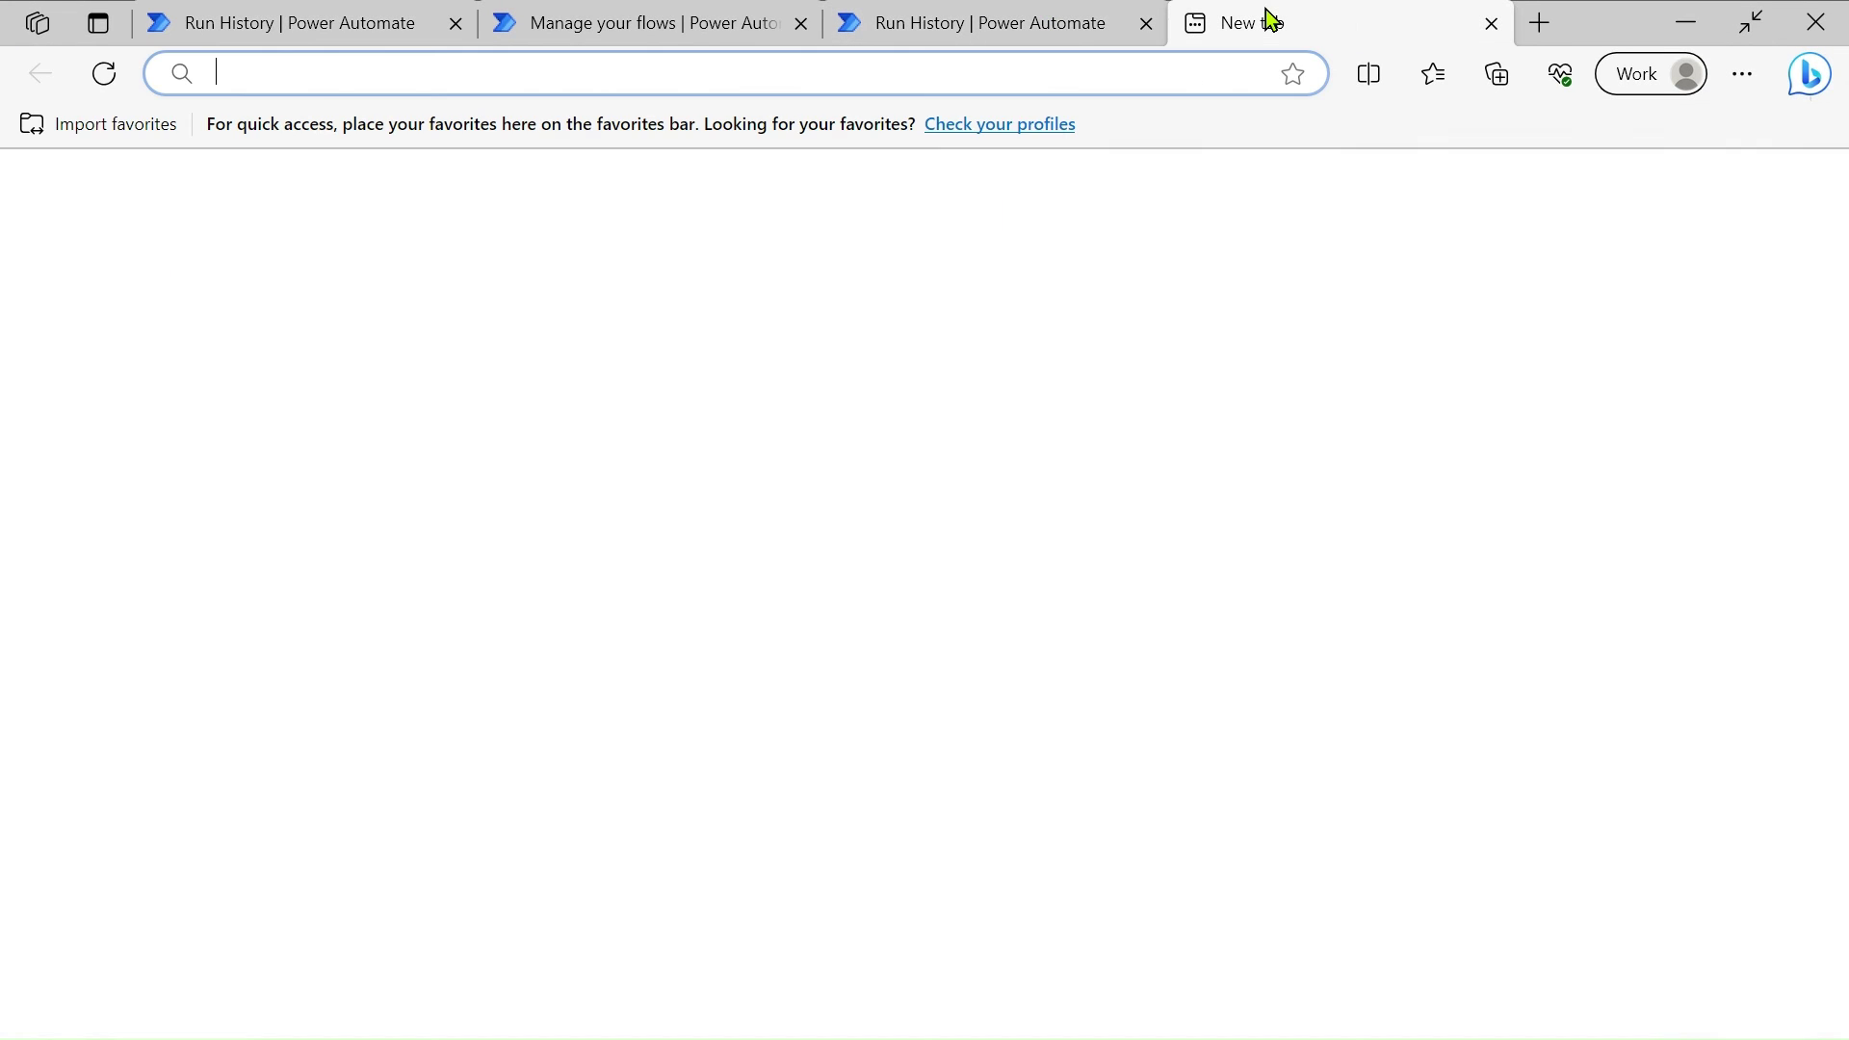
click(372, 32)
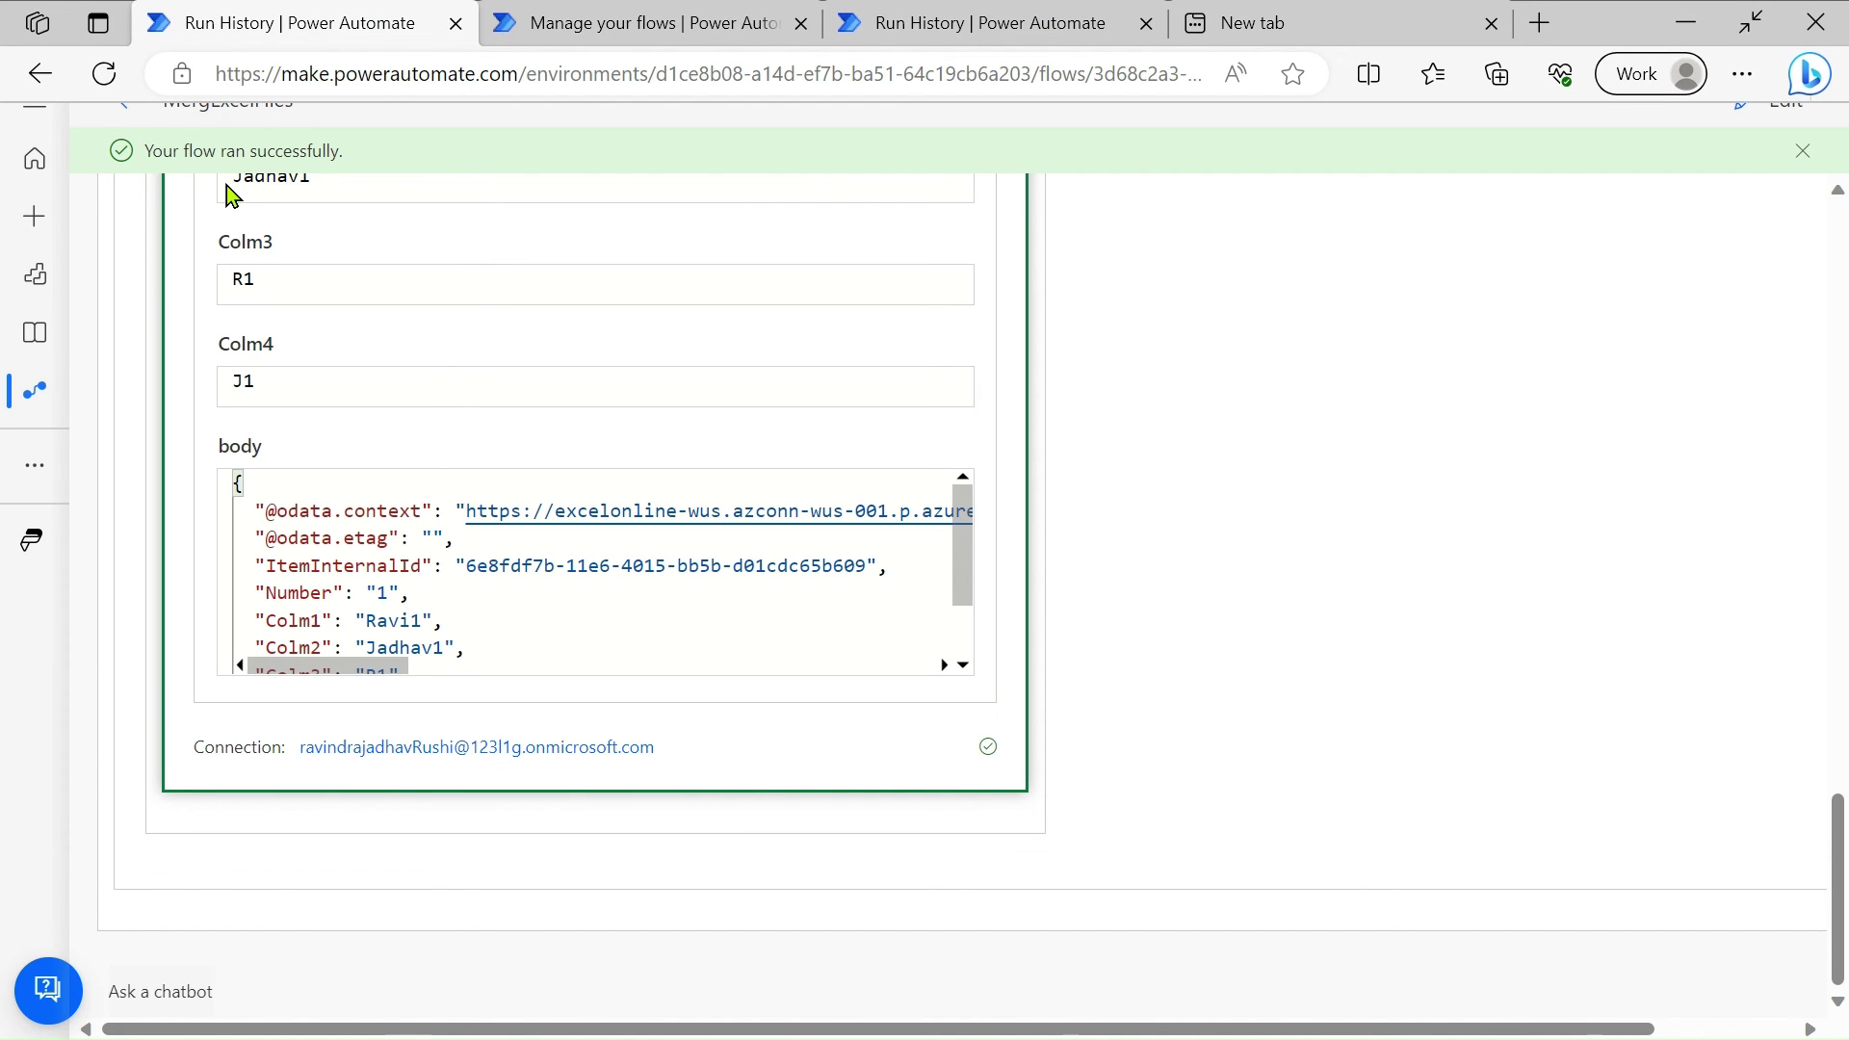
Open MergFile from the recent files in OneDrive, show it full screen and inspect the merged table rows.
click(29, 37)
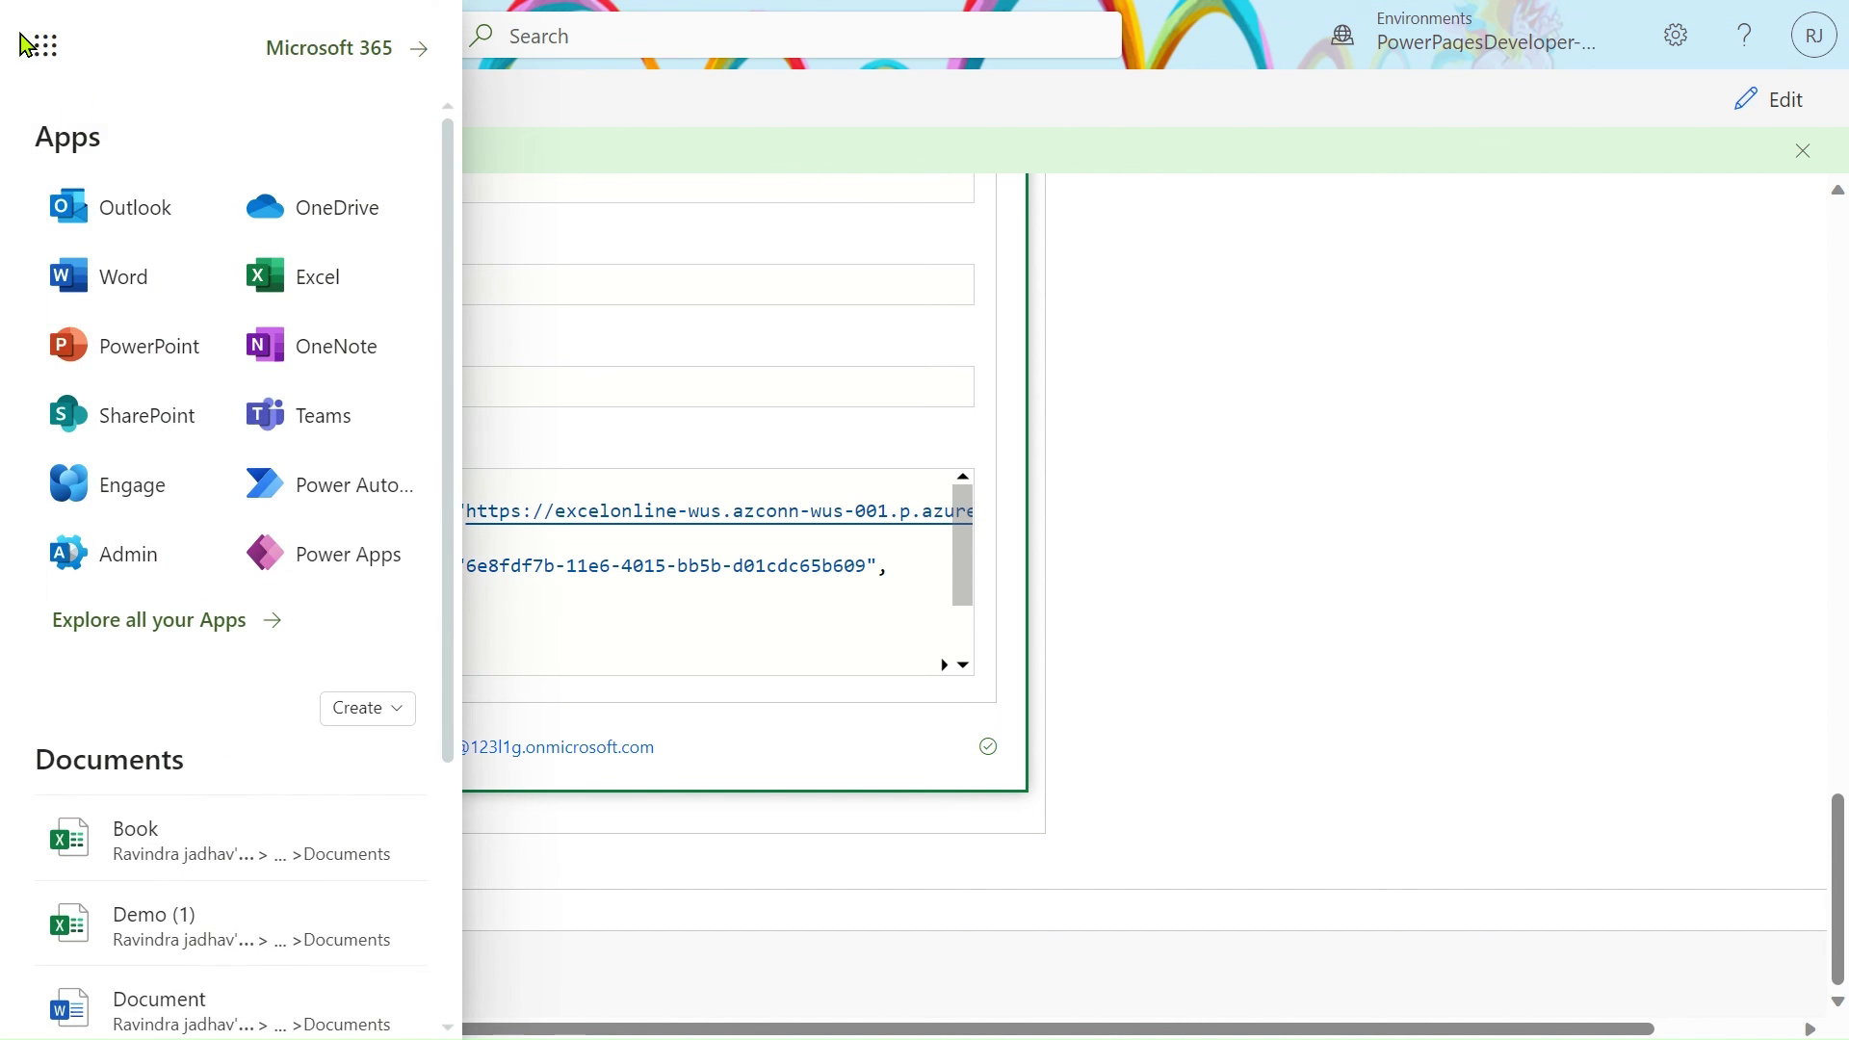
click(330, 213)
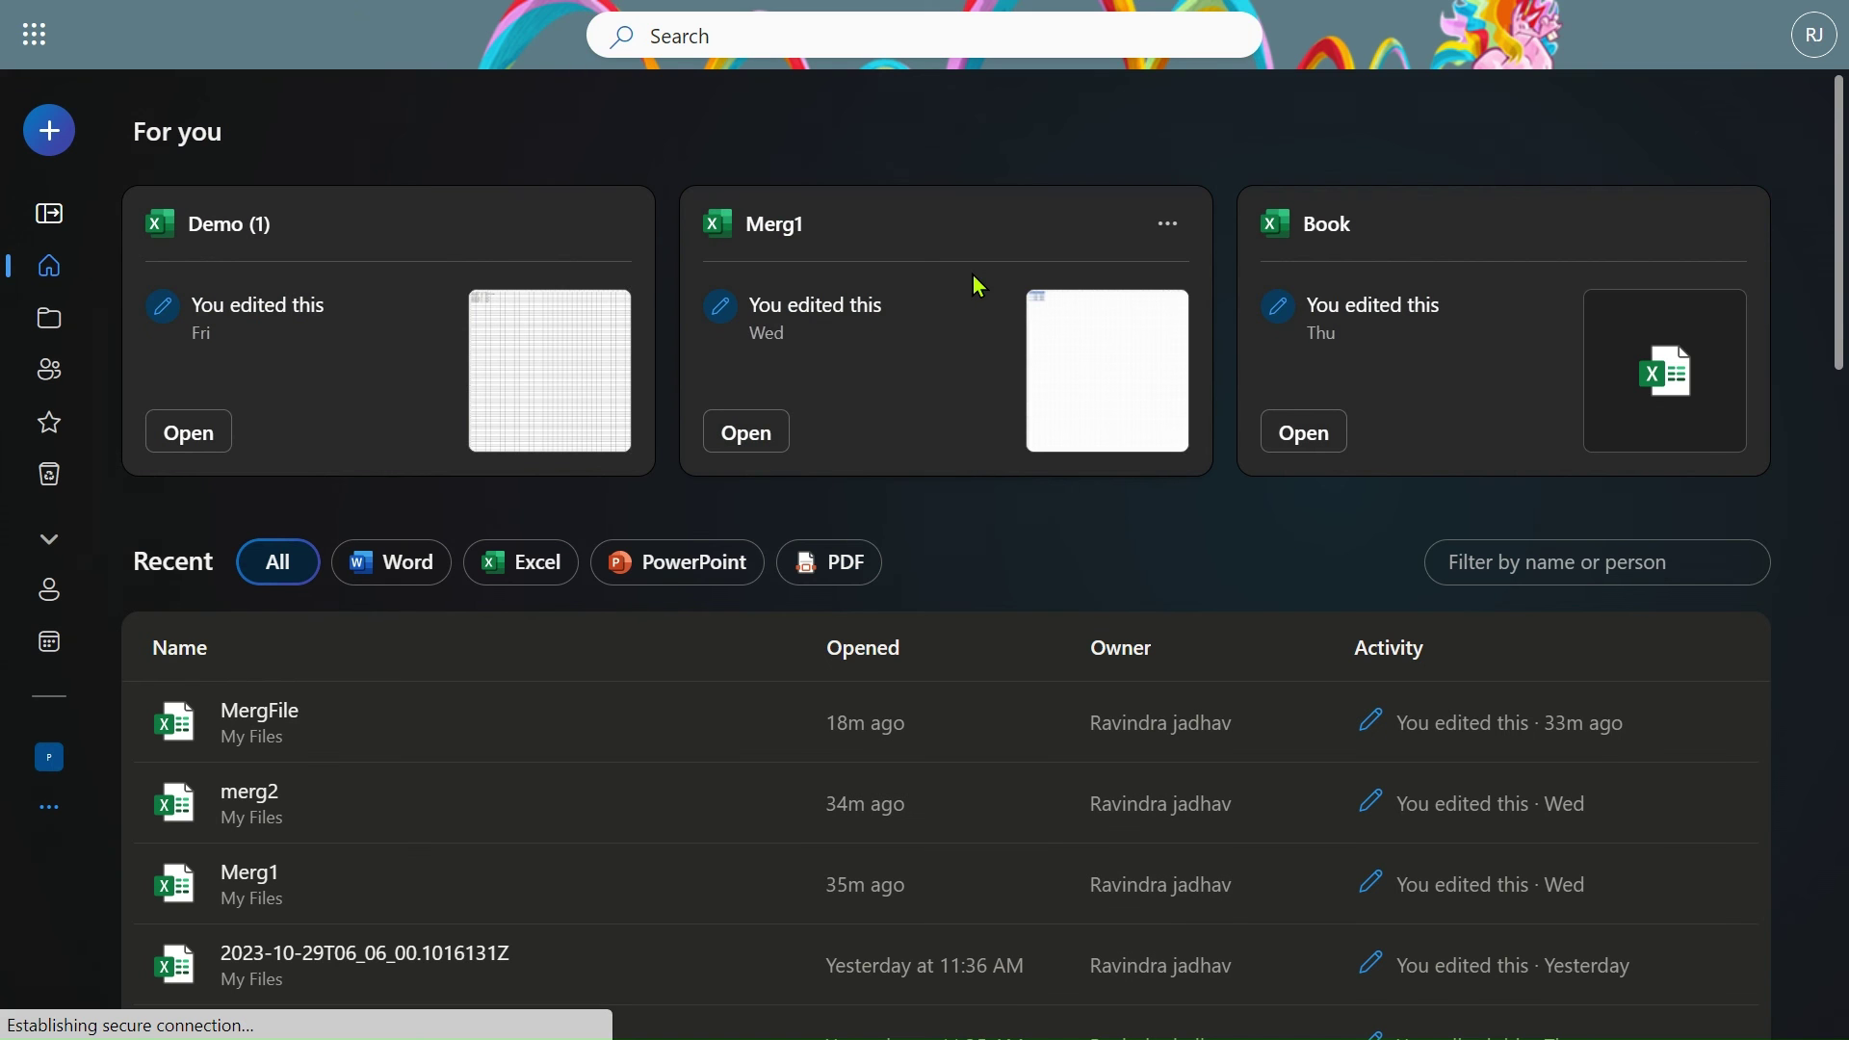
click(293, 724)
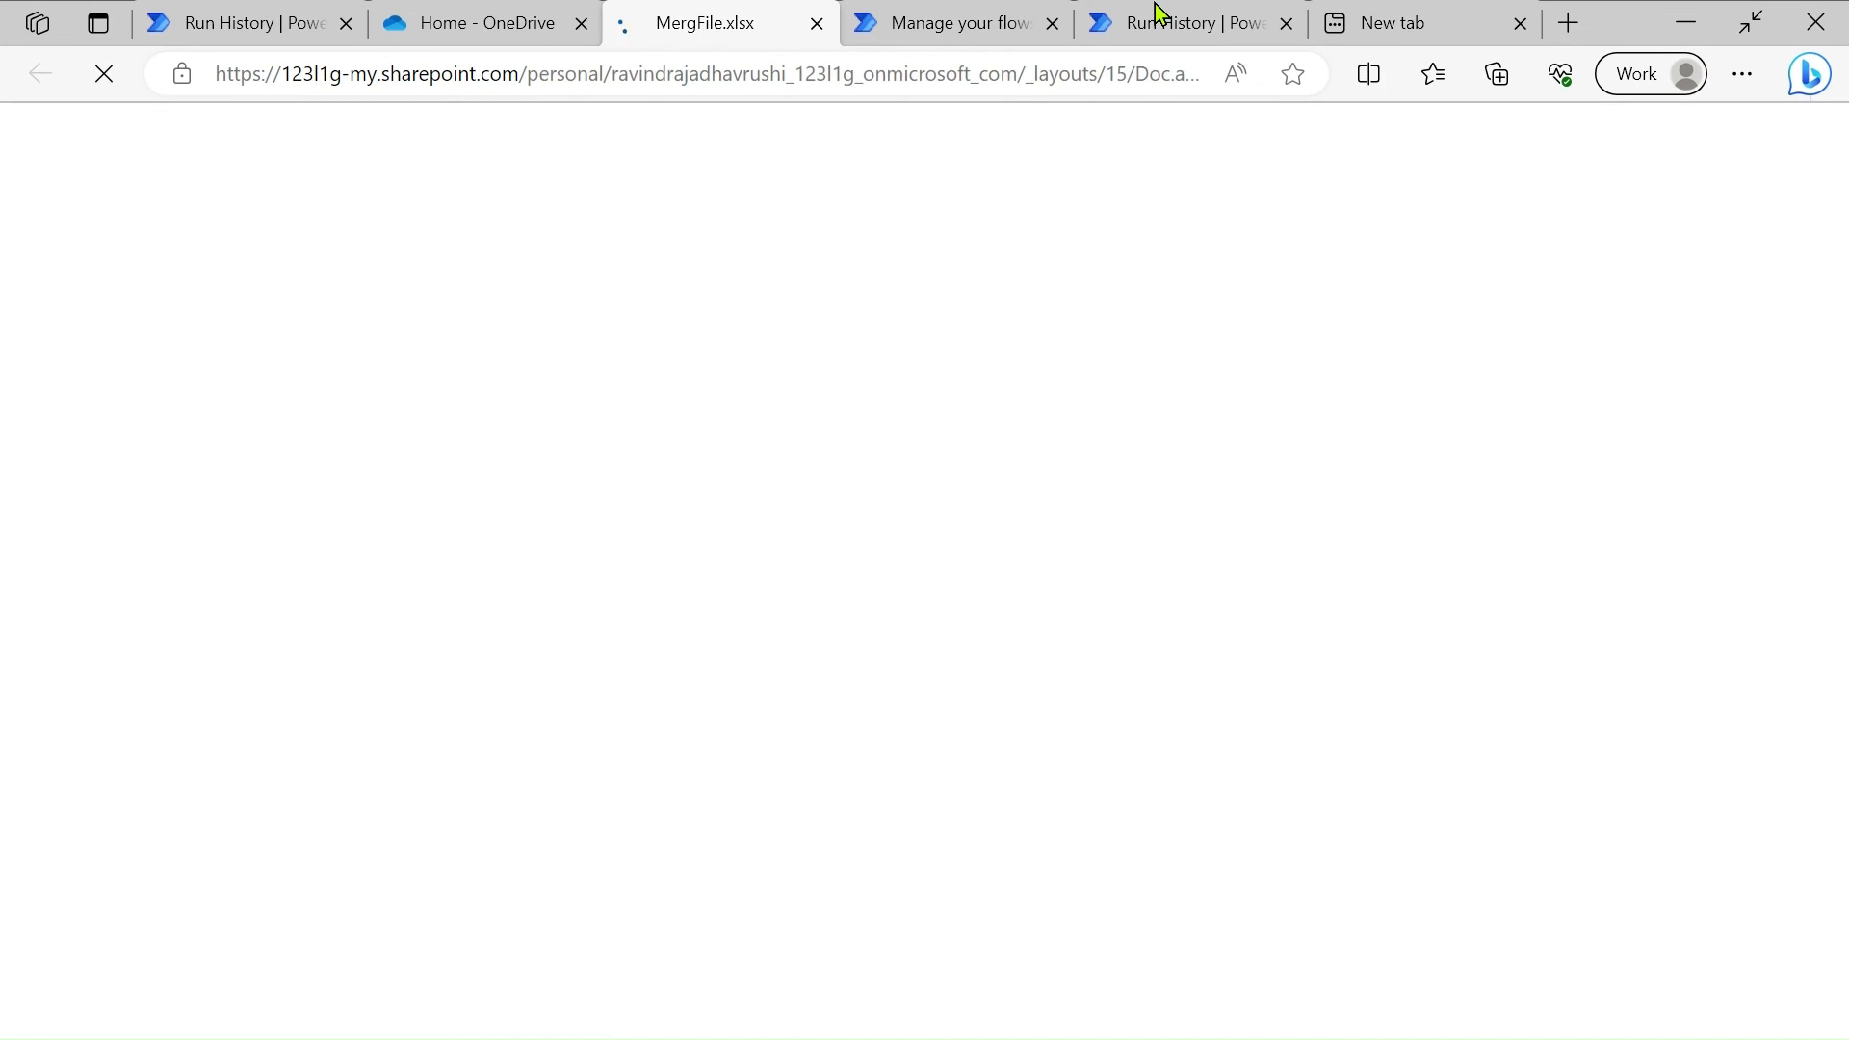
key(F11)
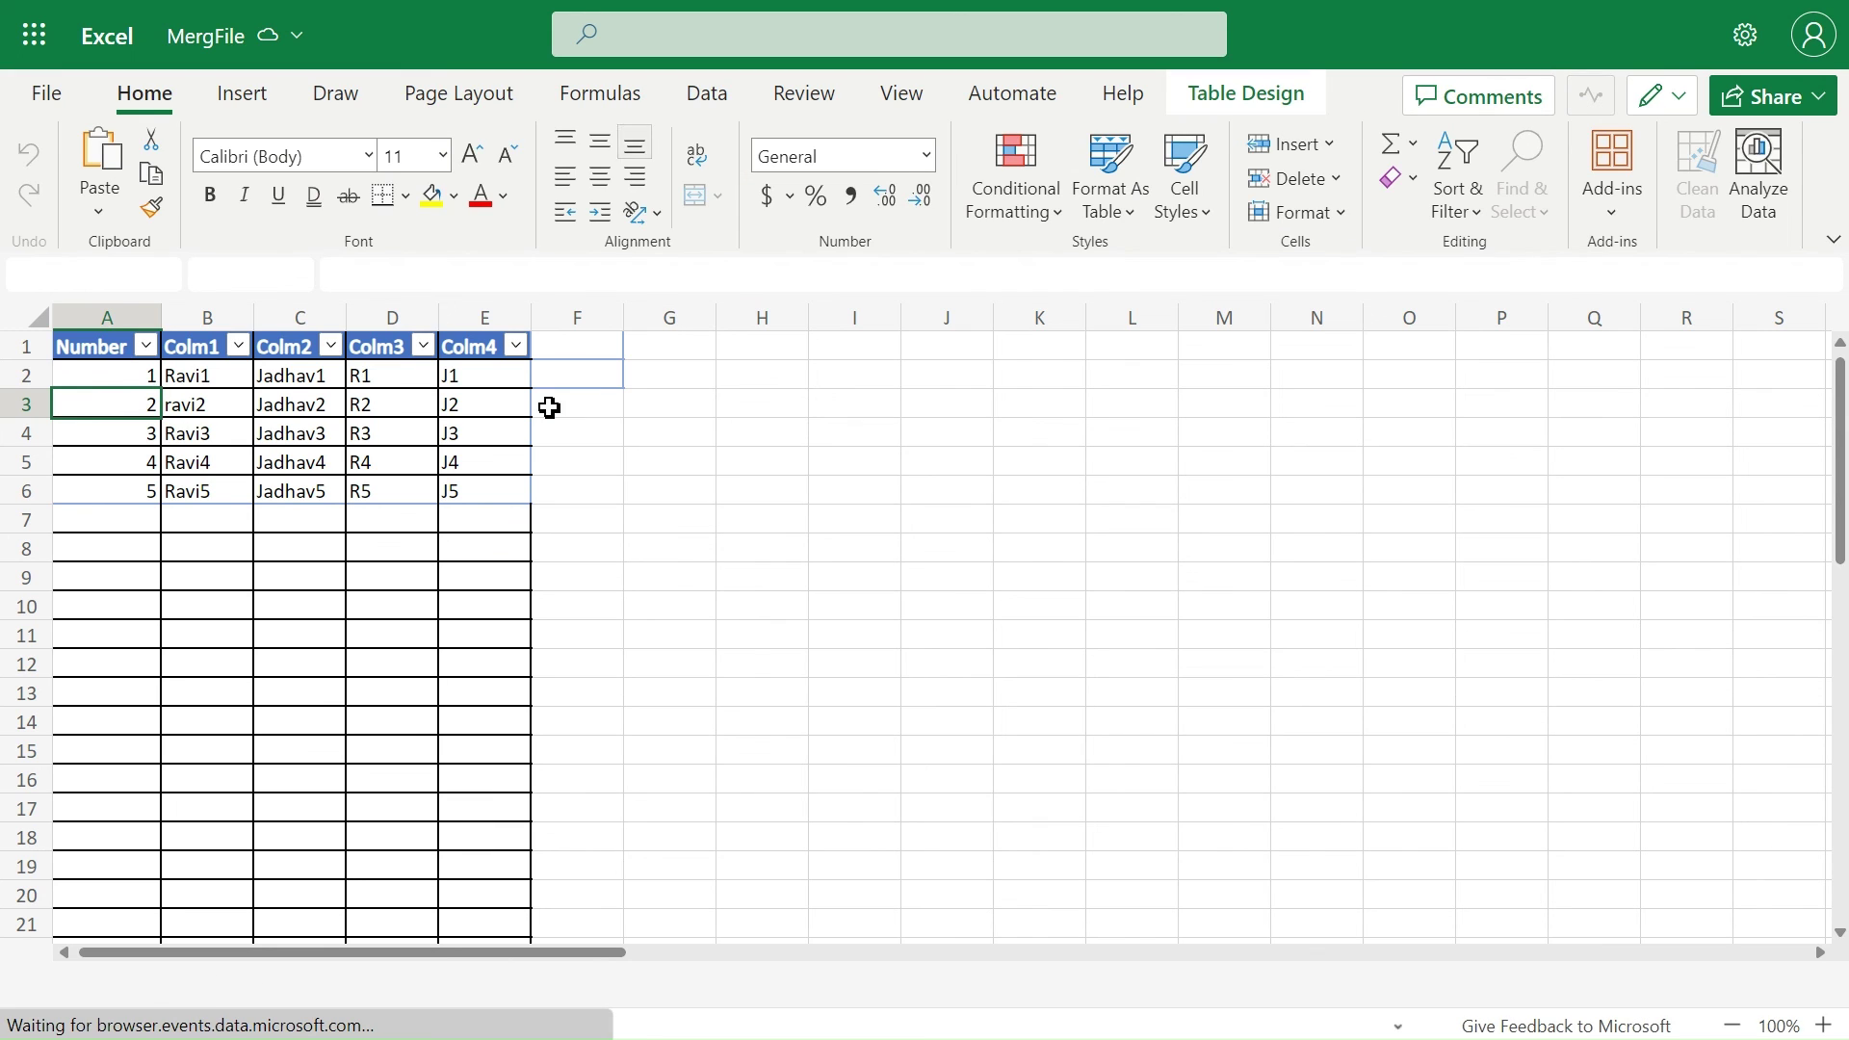
click(339, 478)
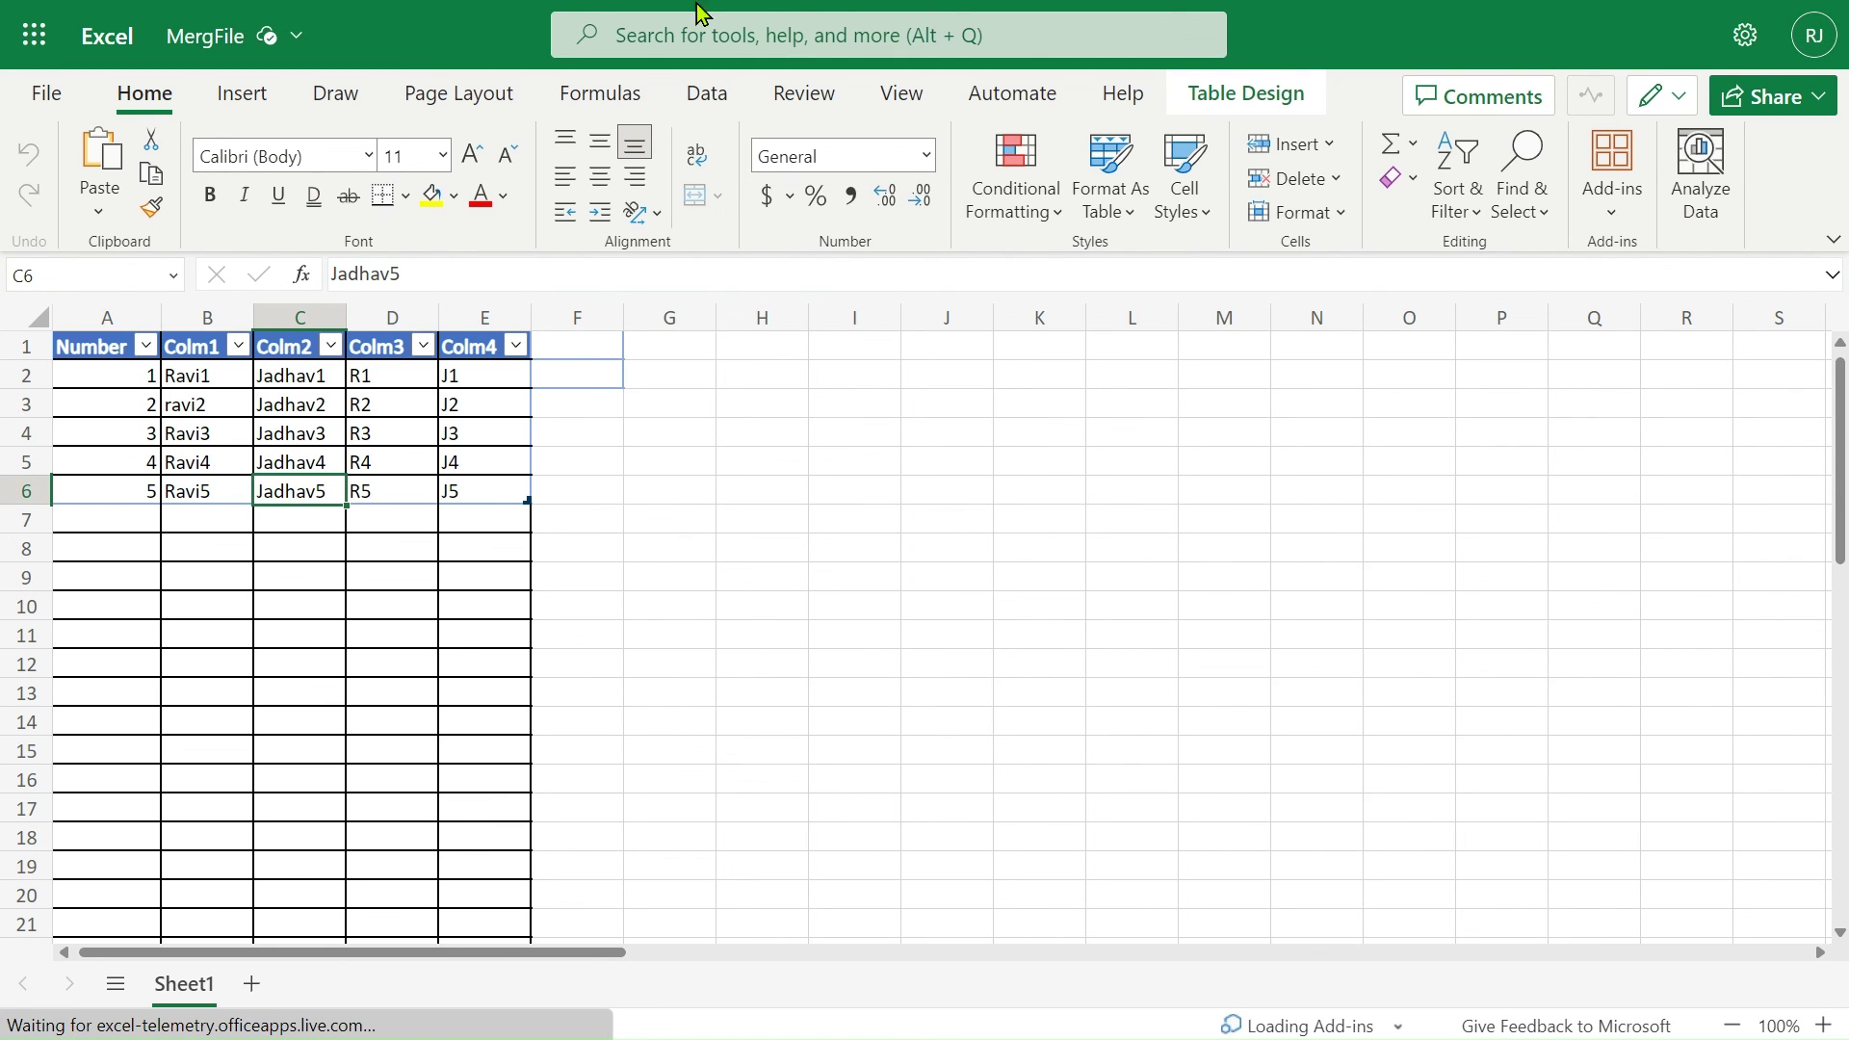
mouse_move(801, 12)
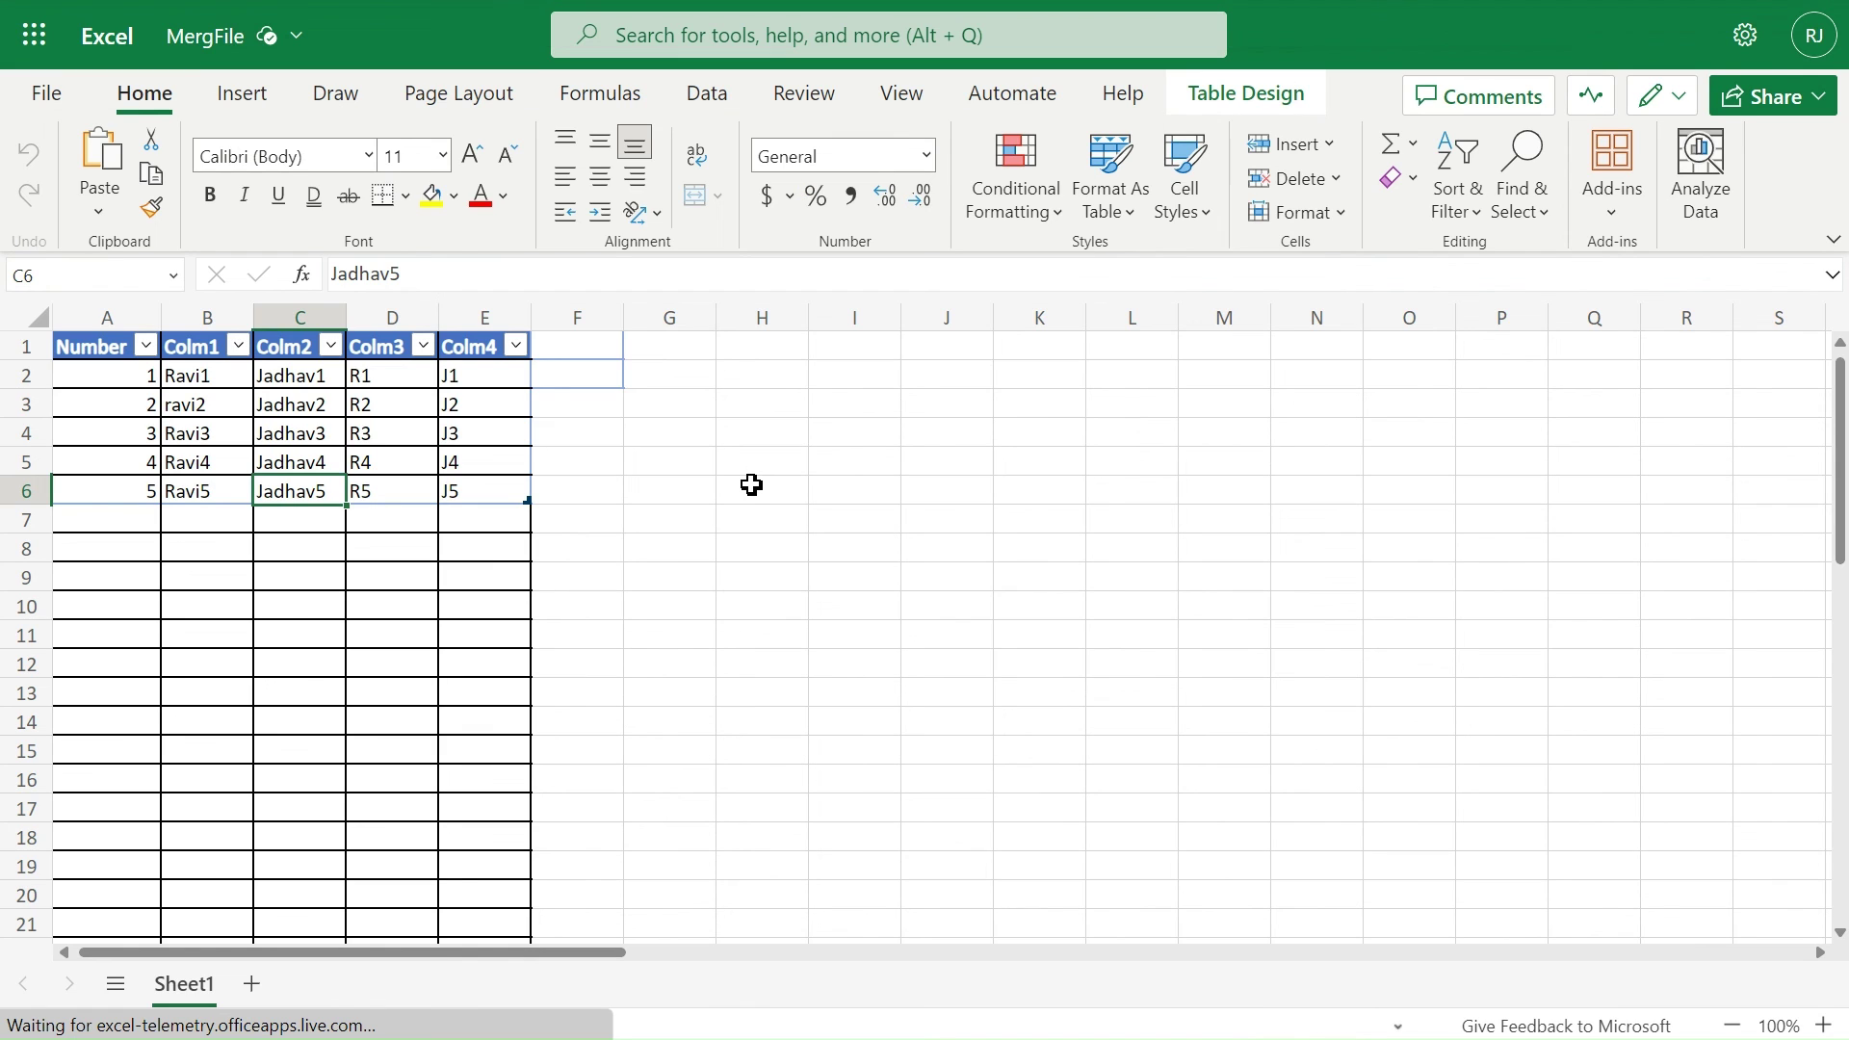